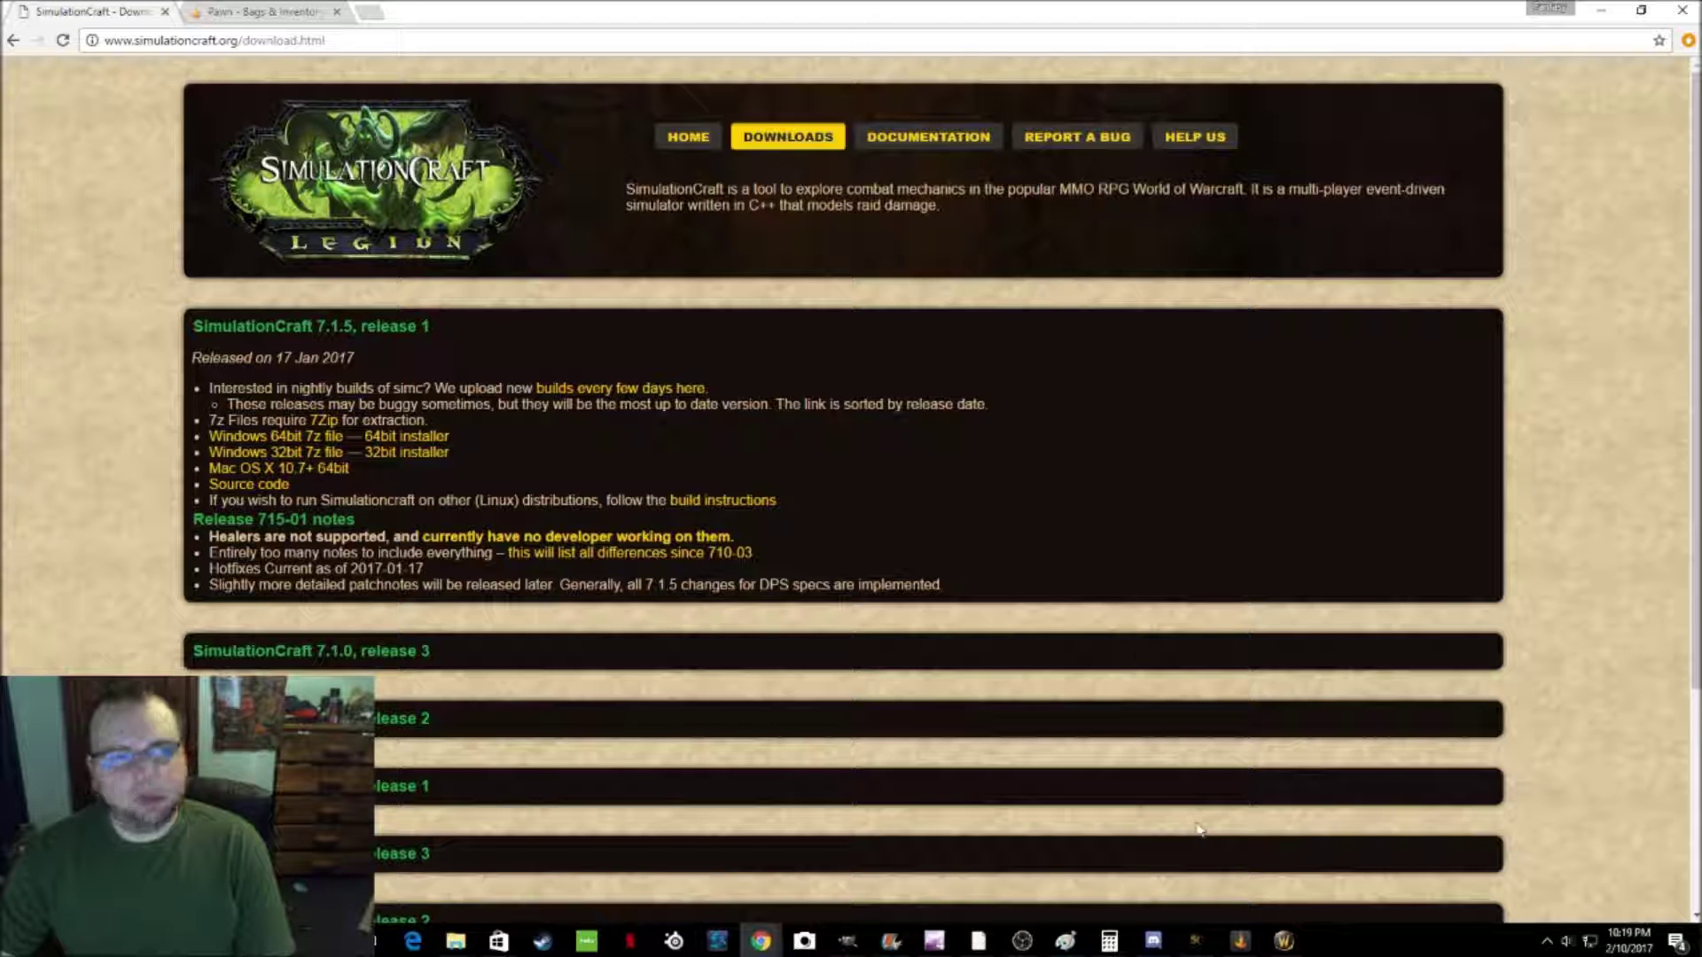
Step: Review the SimulationCraft program's results and welcome page, its download page in Chrome, and the Pawn addon page on Curse
left_click(1195, 940)
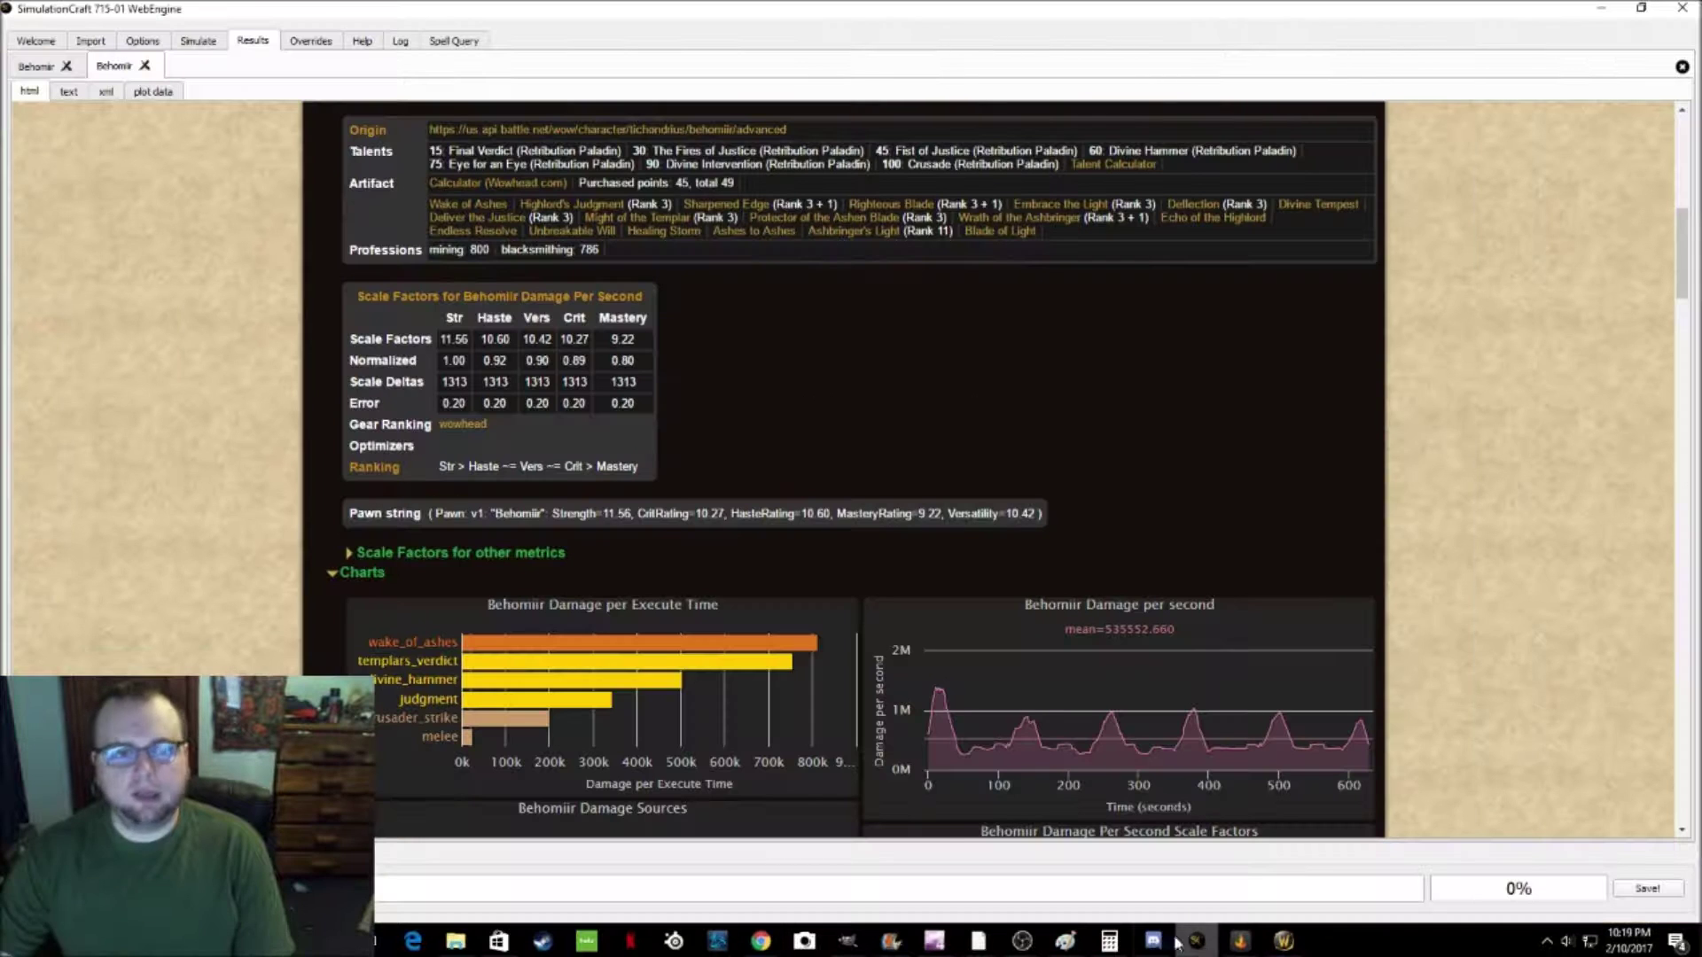
left_click(35, 40)
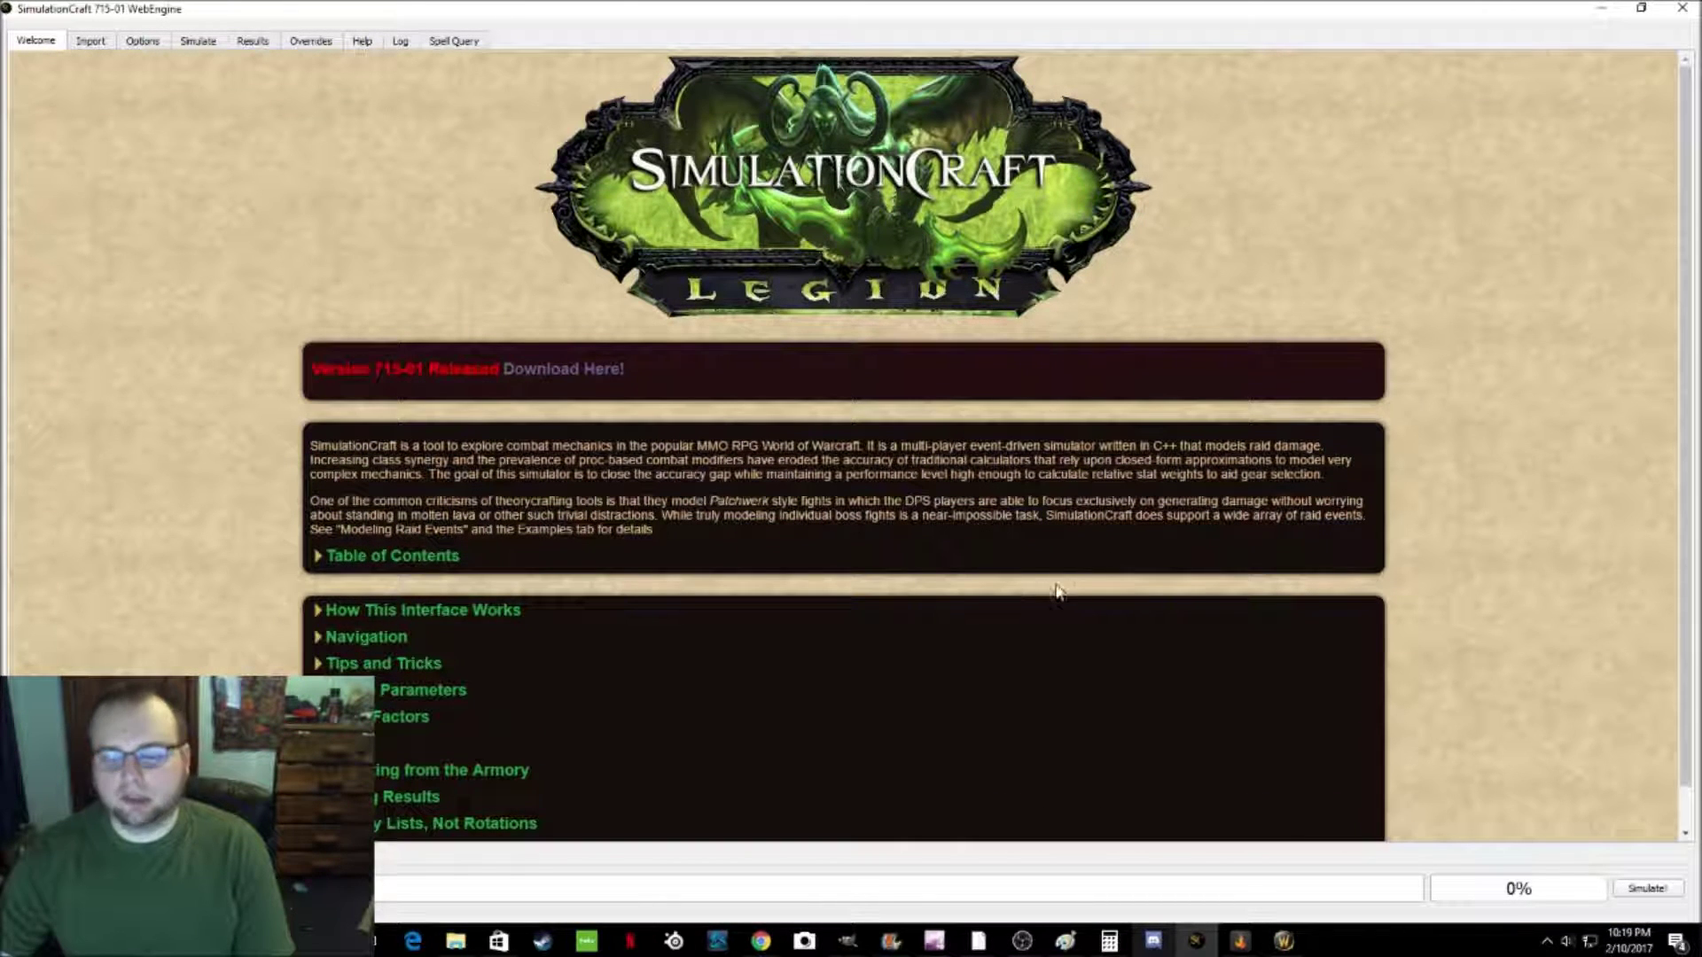
left_click(760, 940)
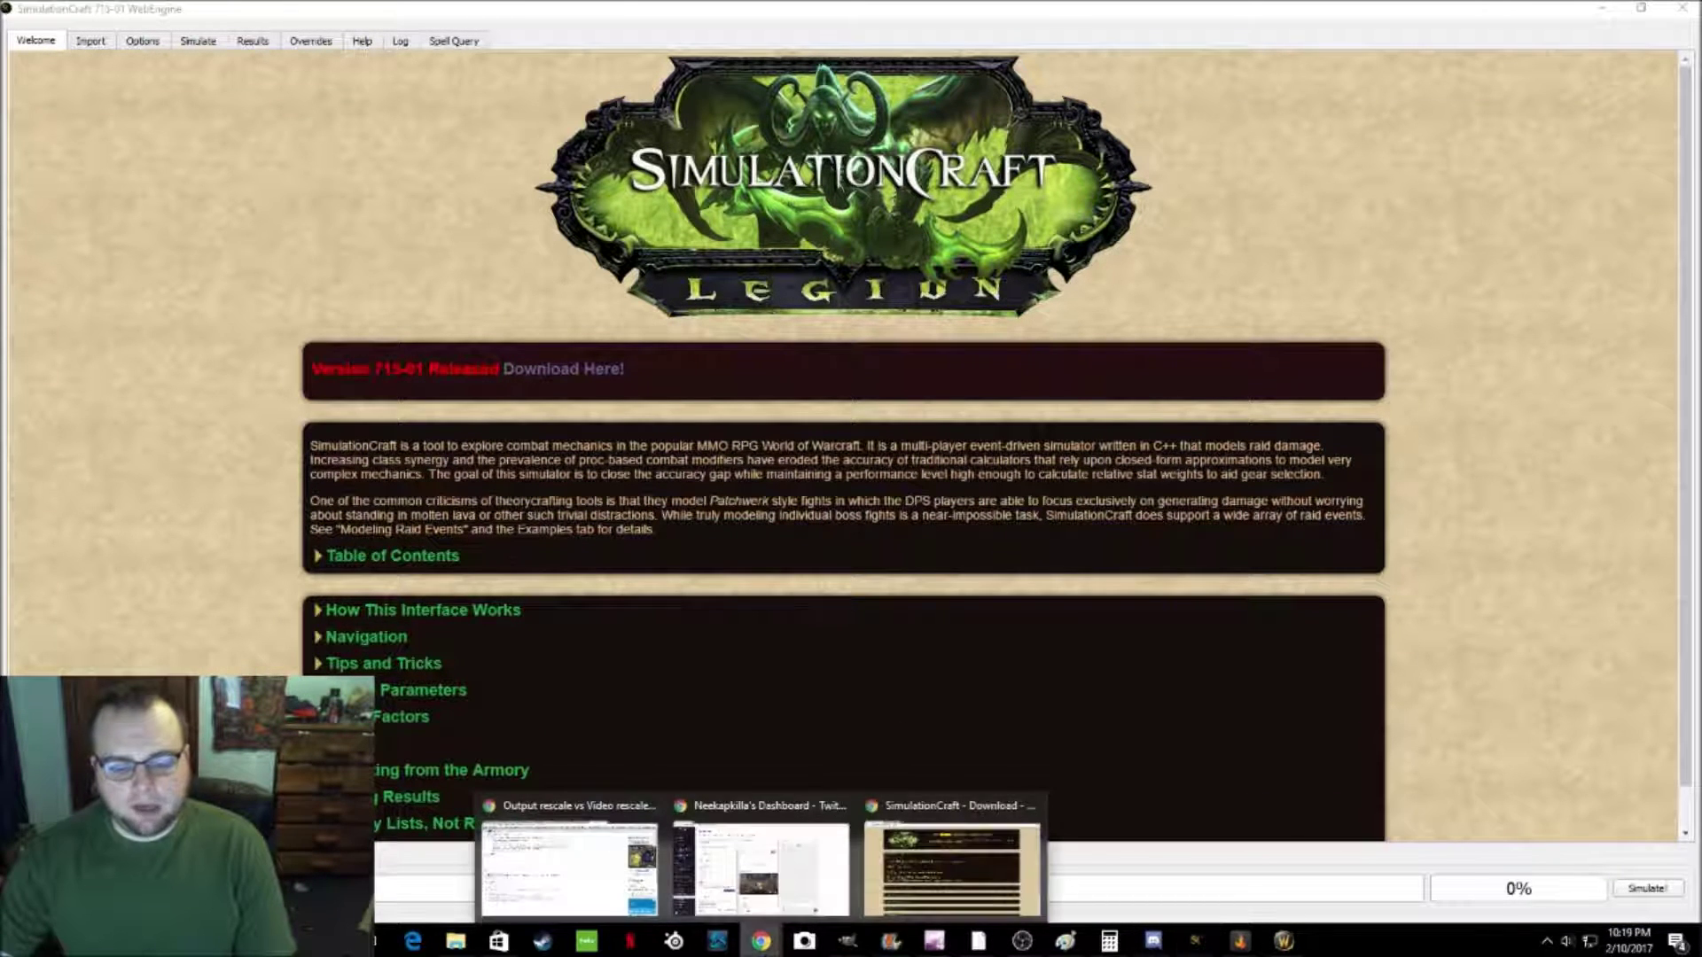
left_click(952, 873)
left_click(276, 12)
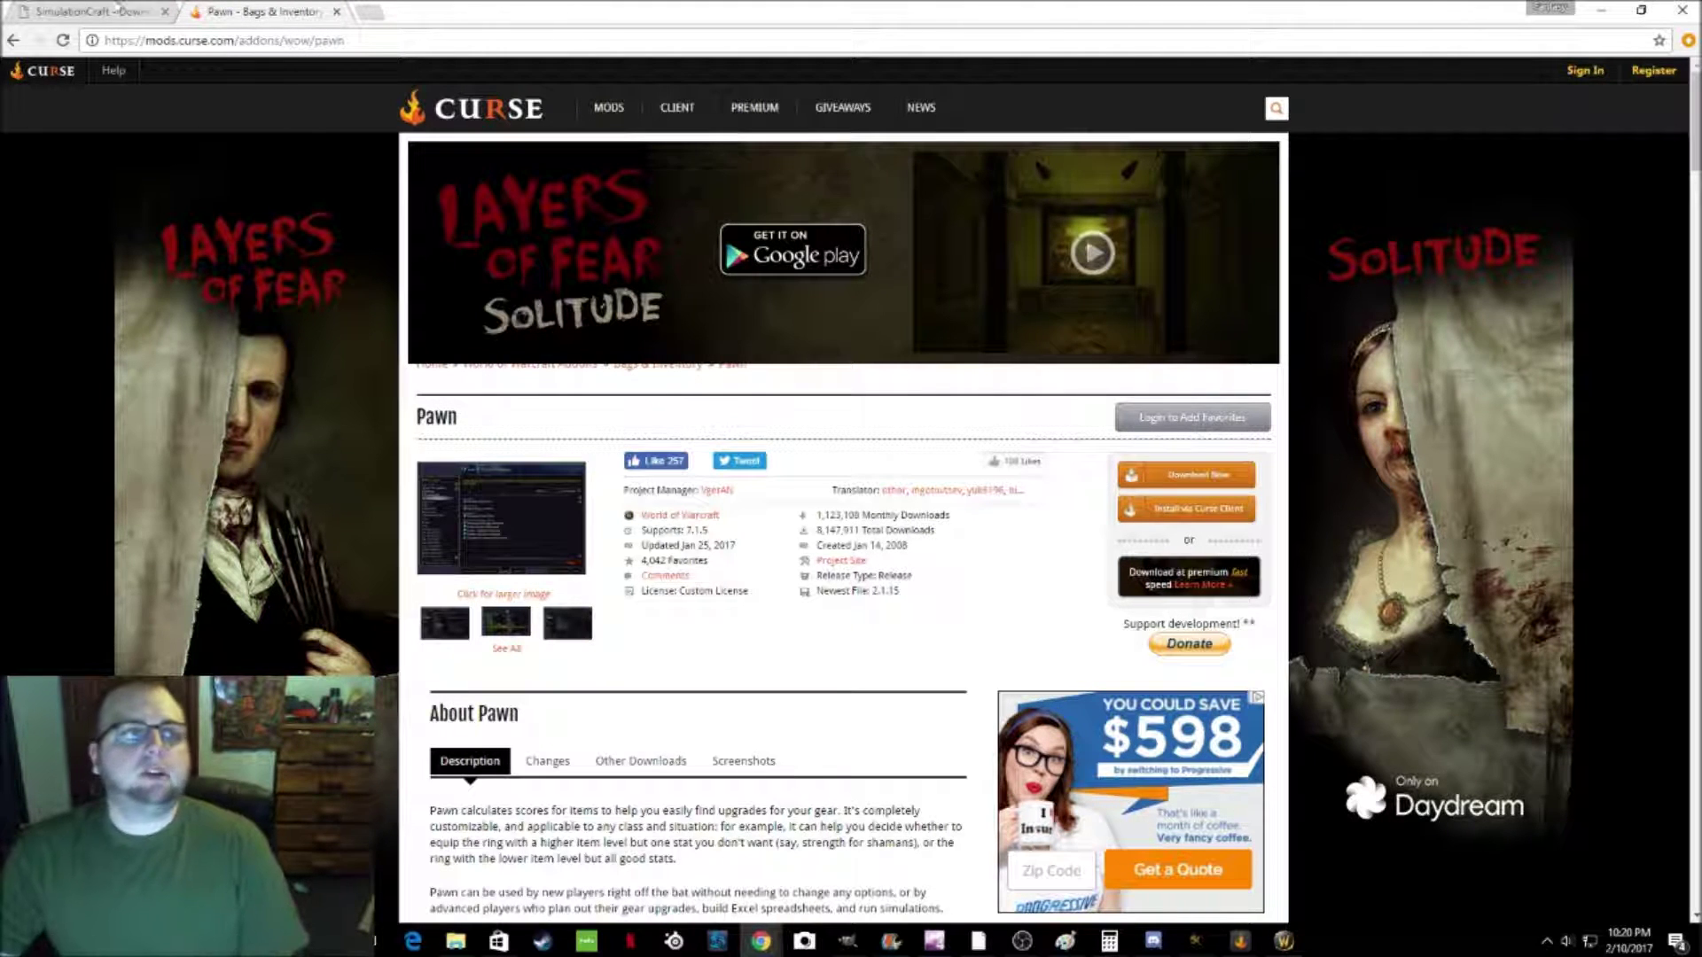
left_click(102, 11)
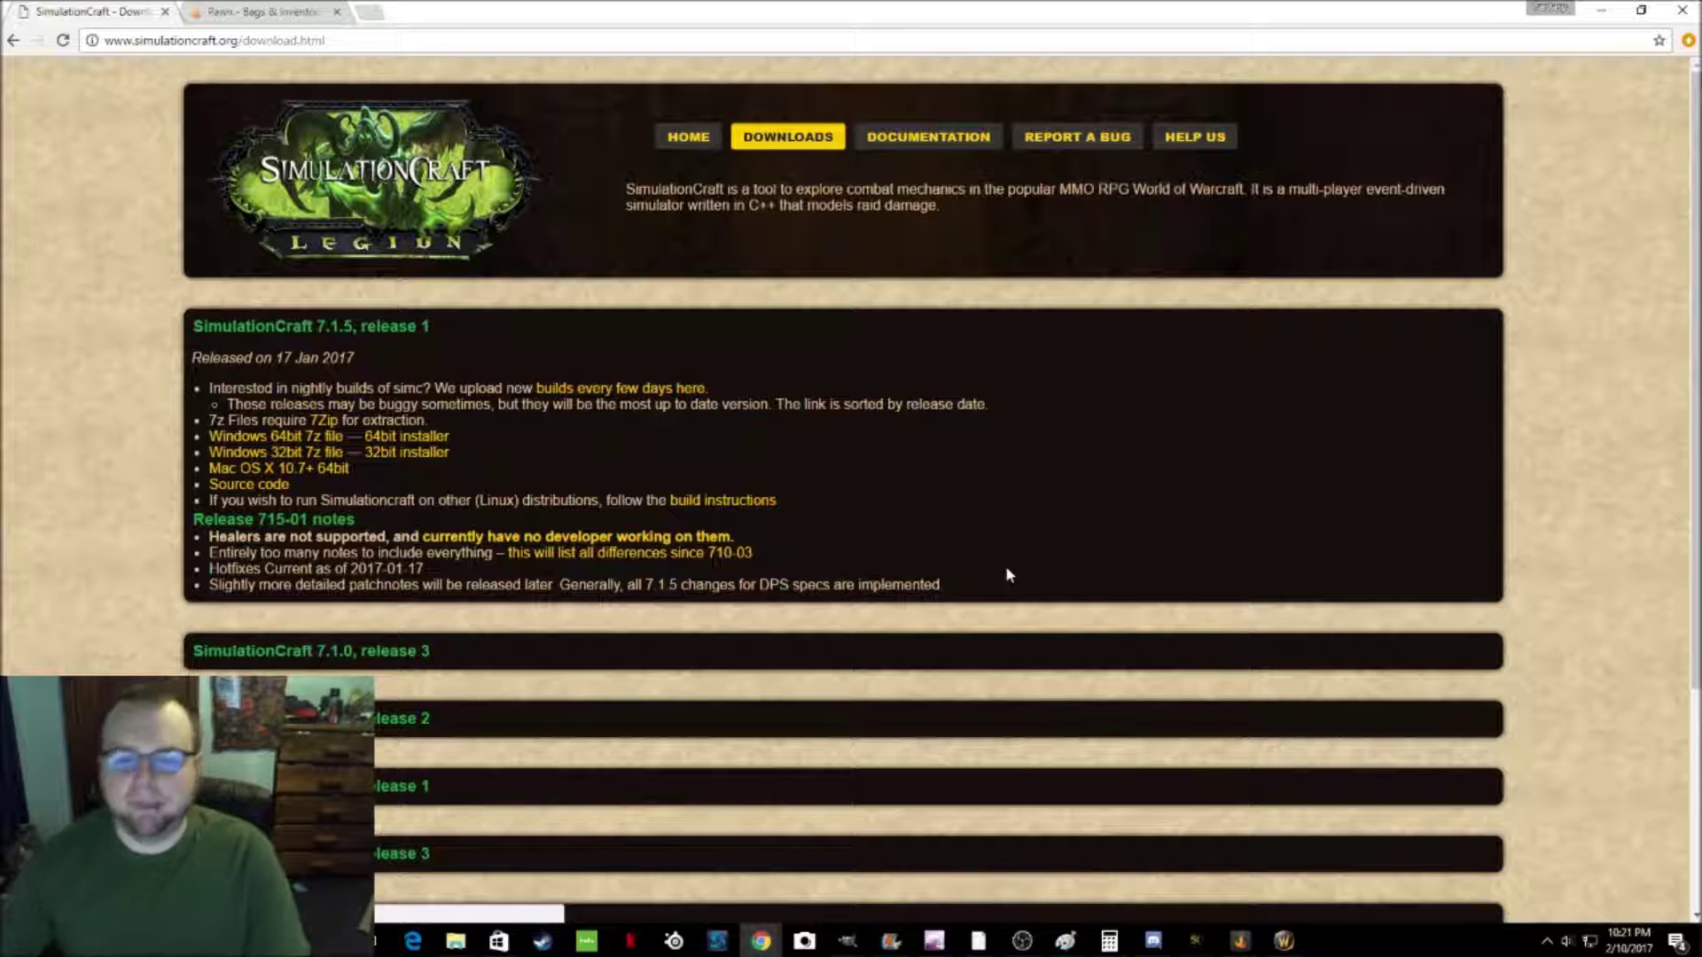
left_click(284, 23)
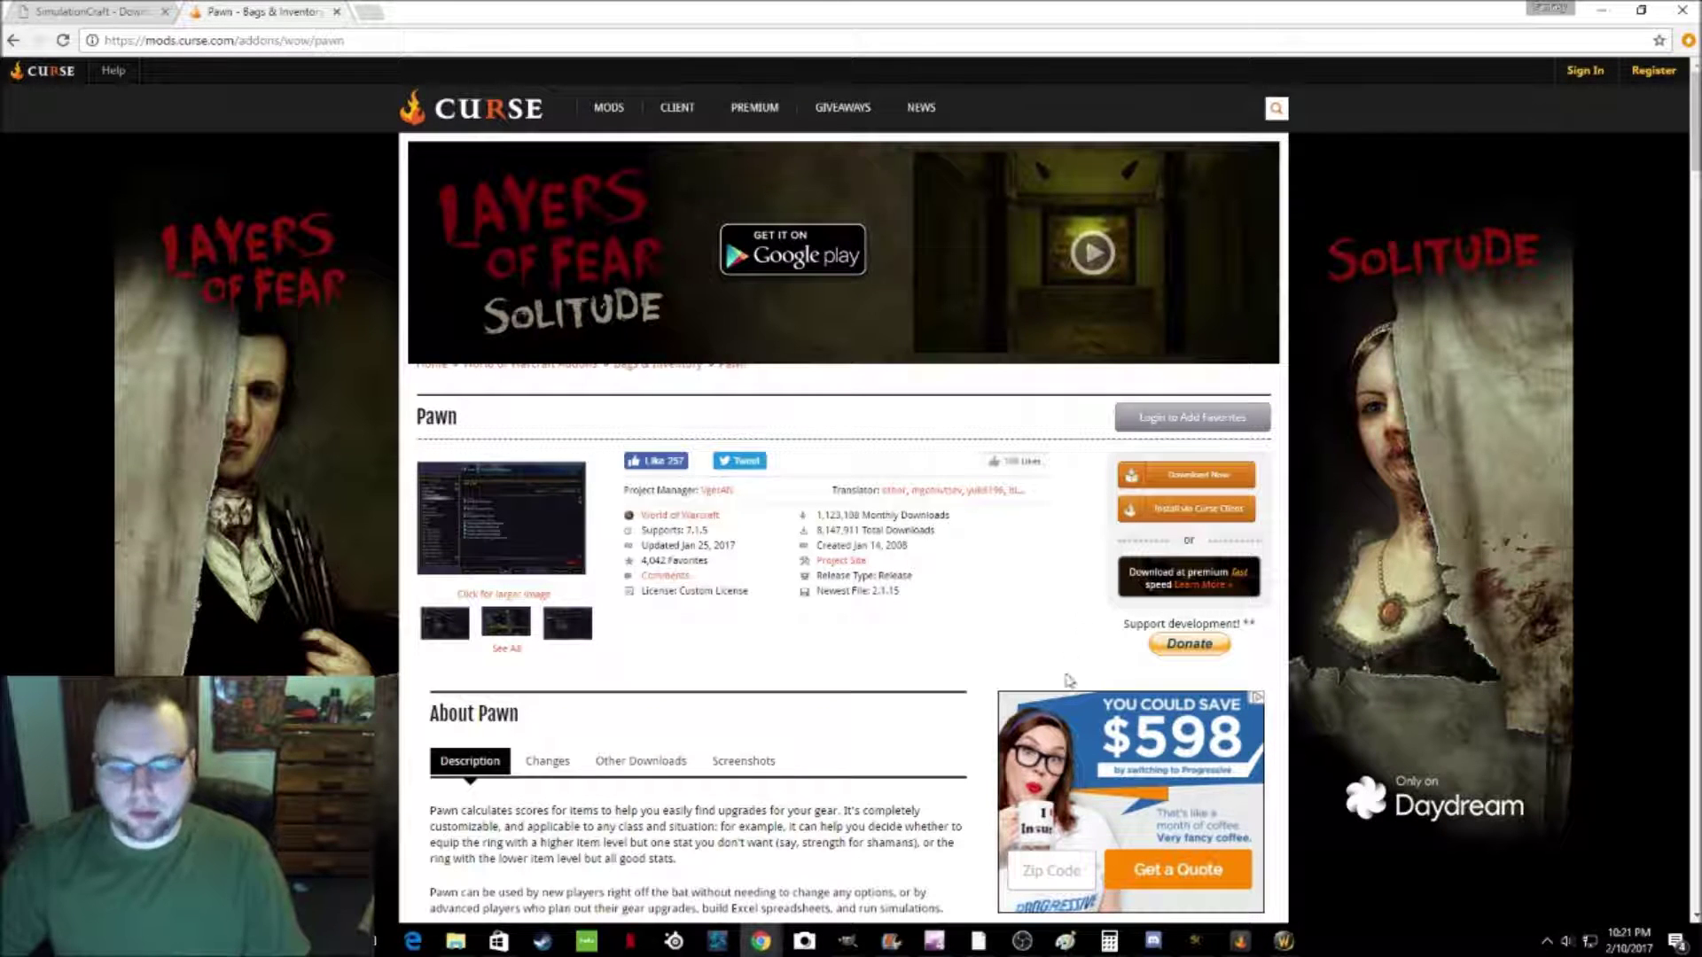
Step: Switch to SimulationCraft, look over the simulation options, and choose 25000 iterations in the global settings
left_click(1195, 941)
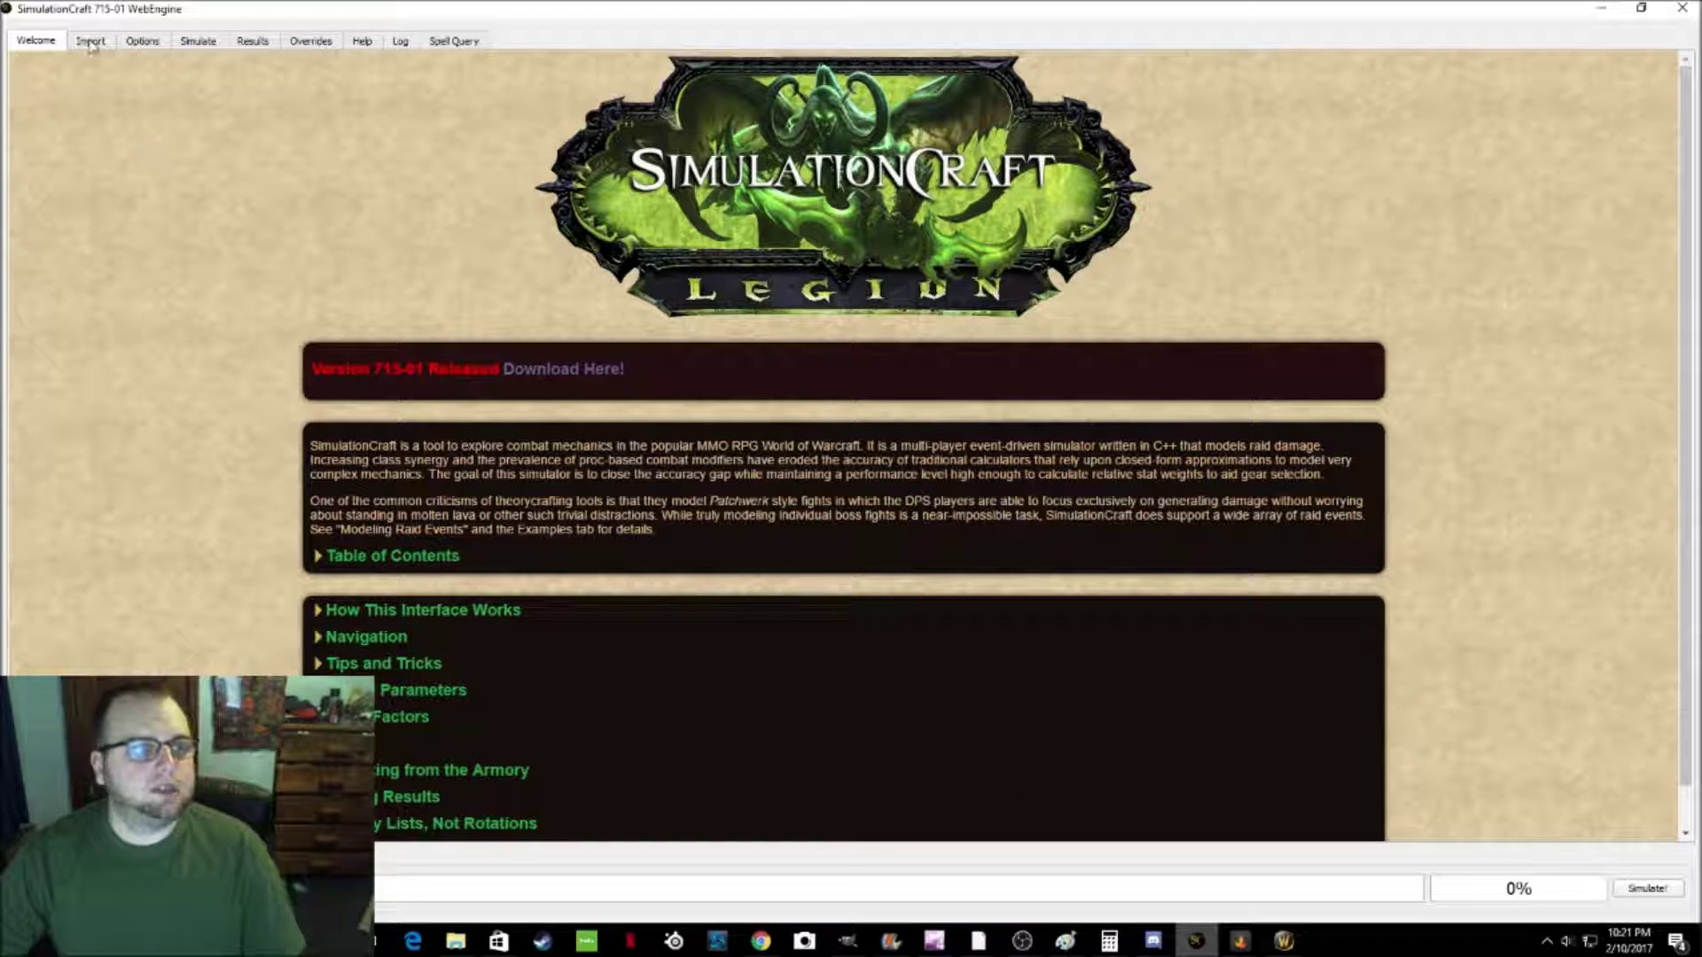
left_click(145, 44)
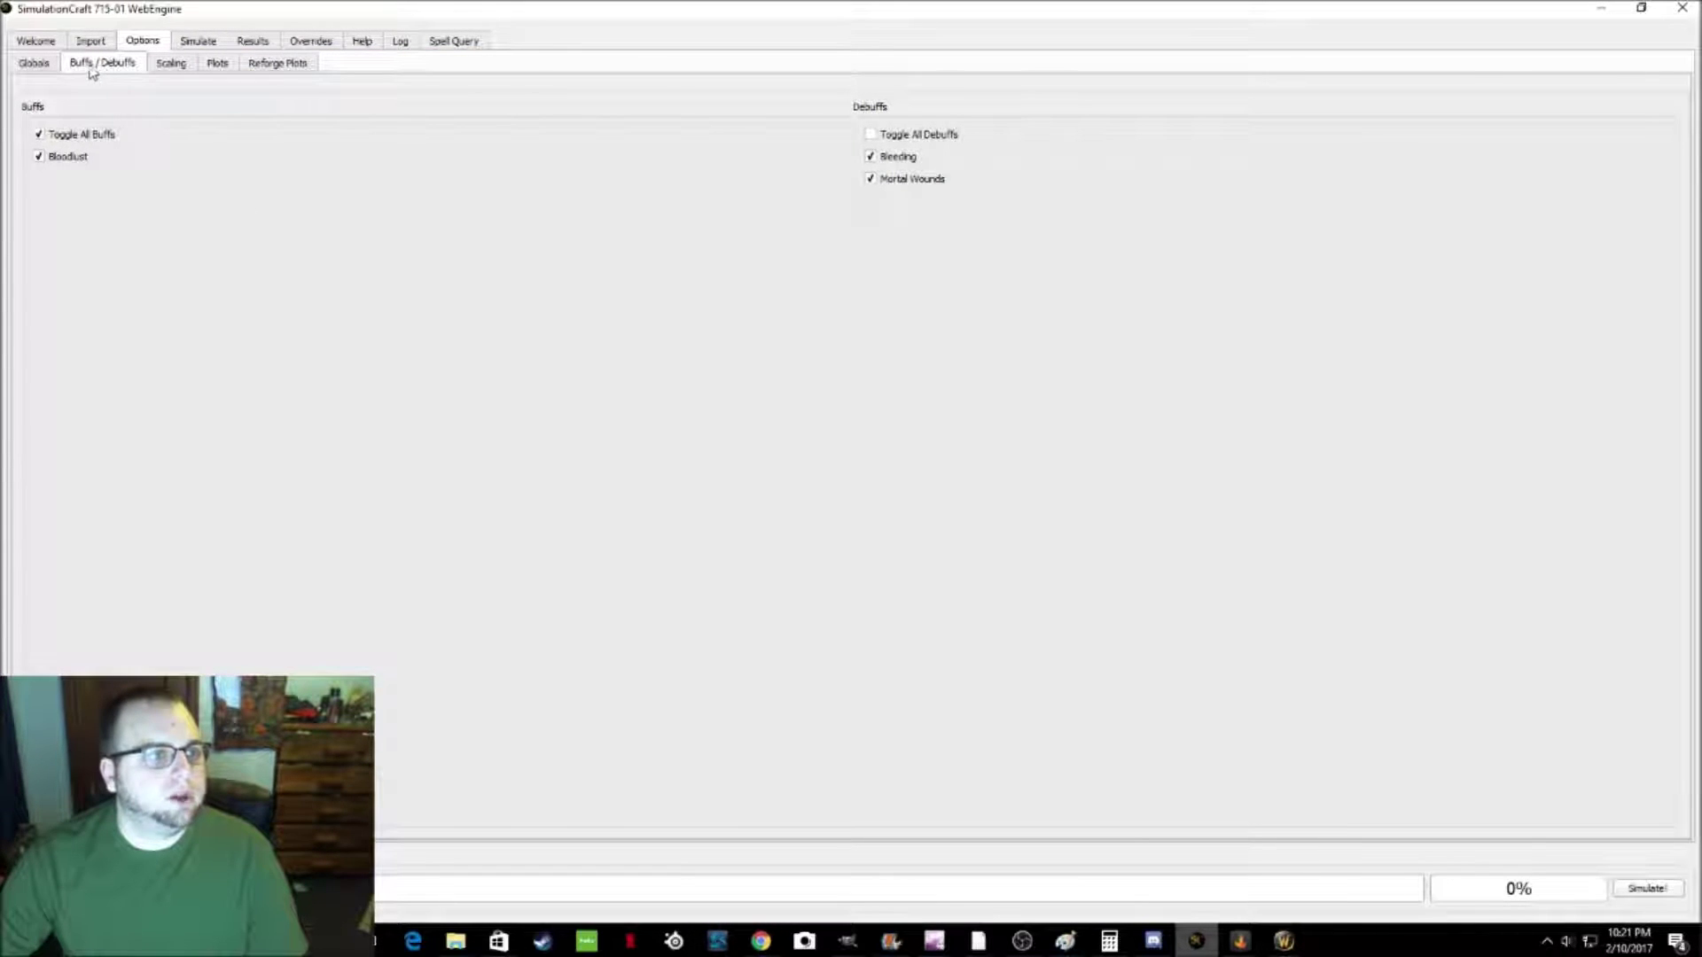
left_click(44, 64)
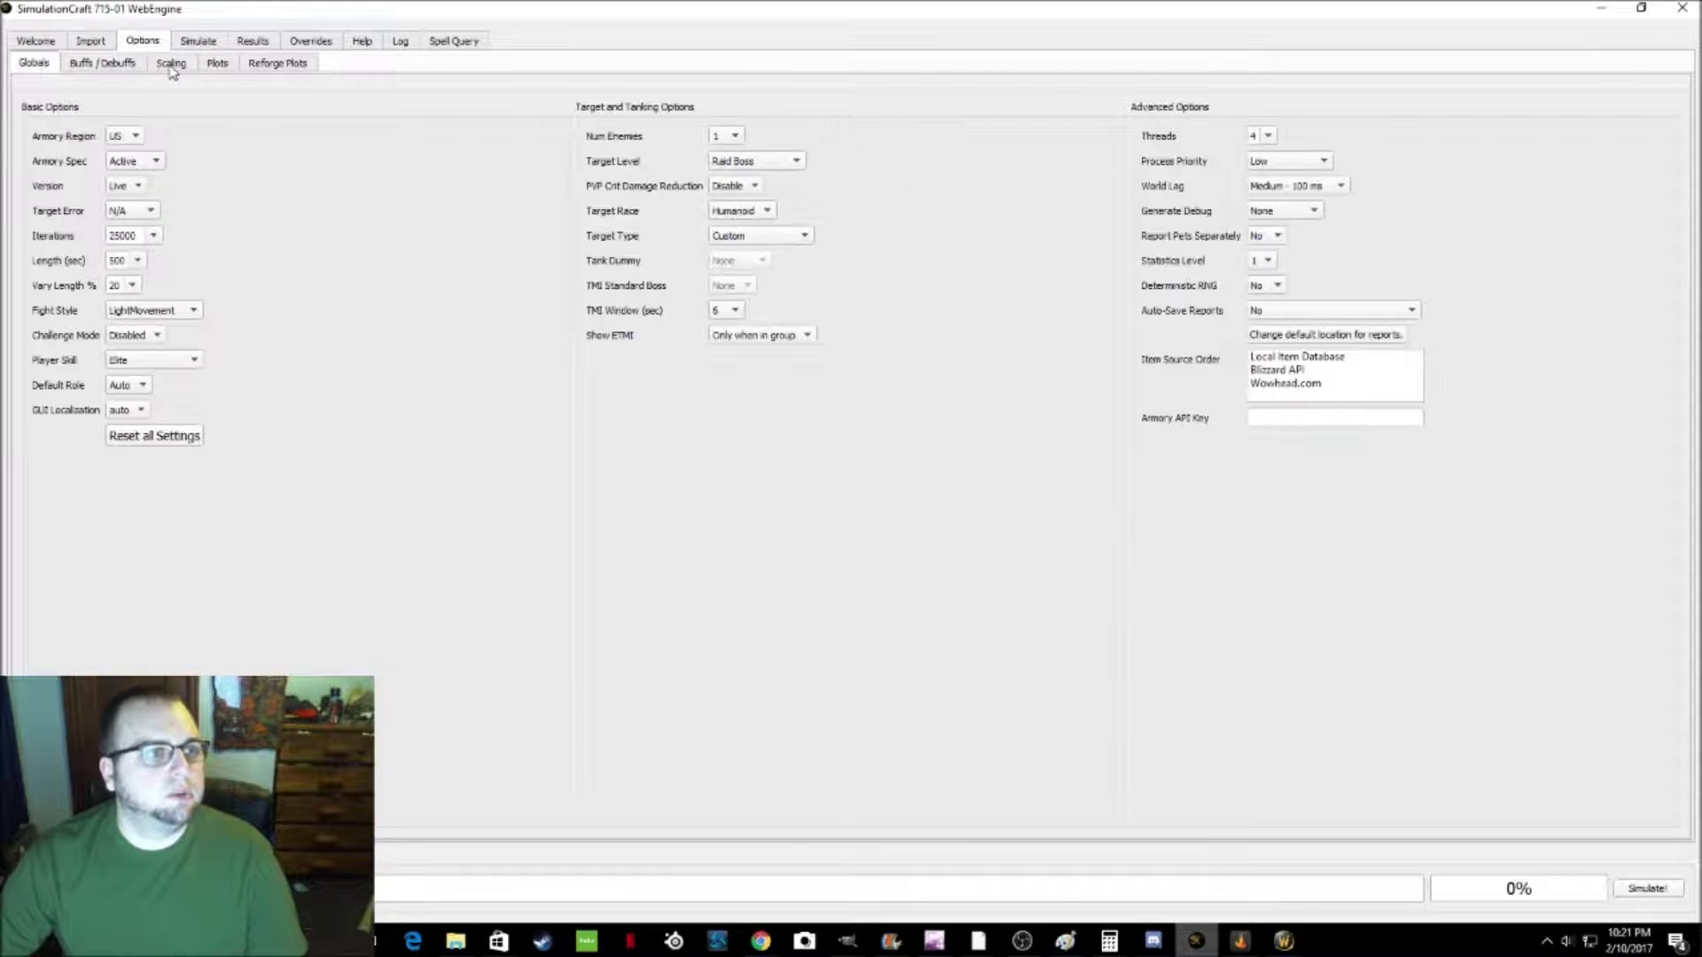
left_click(169, 65)
left_click(35, 64)
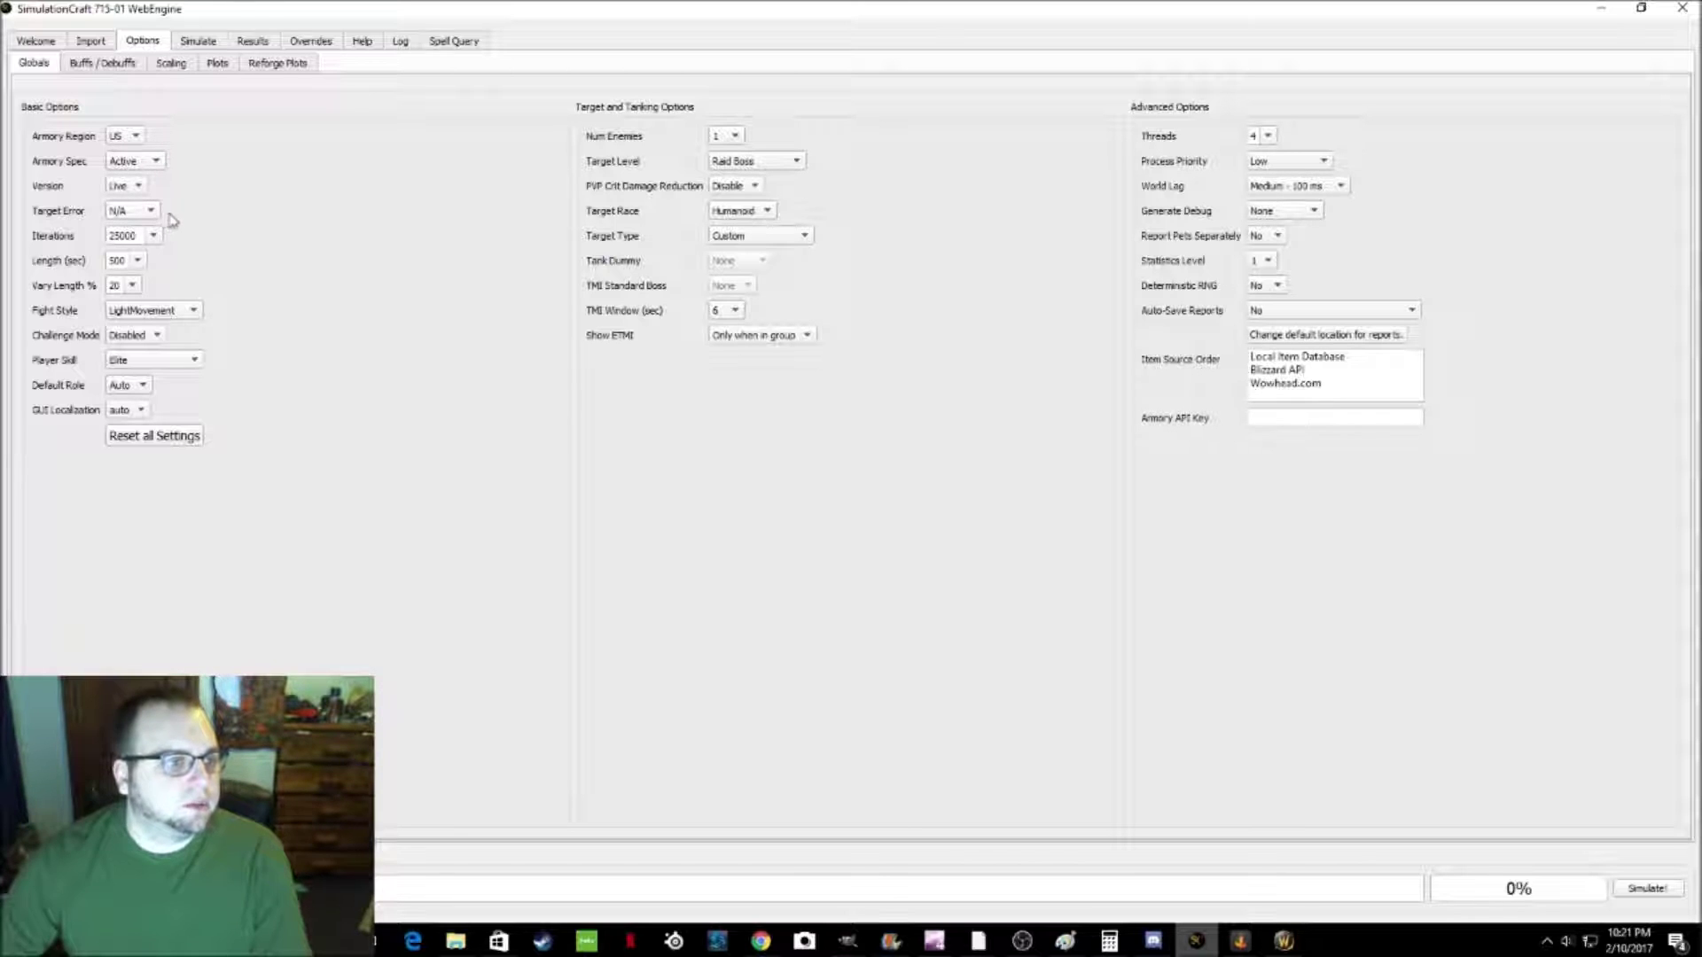
left_click(153, 235)
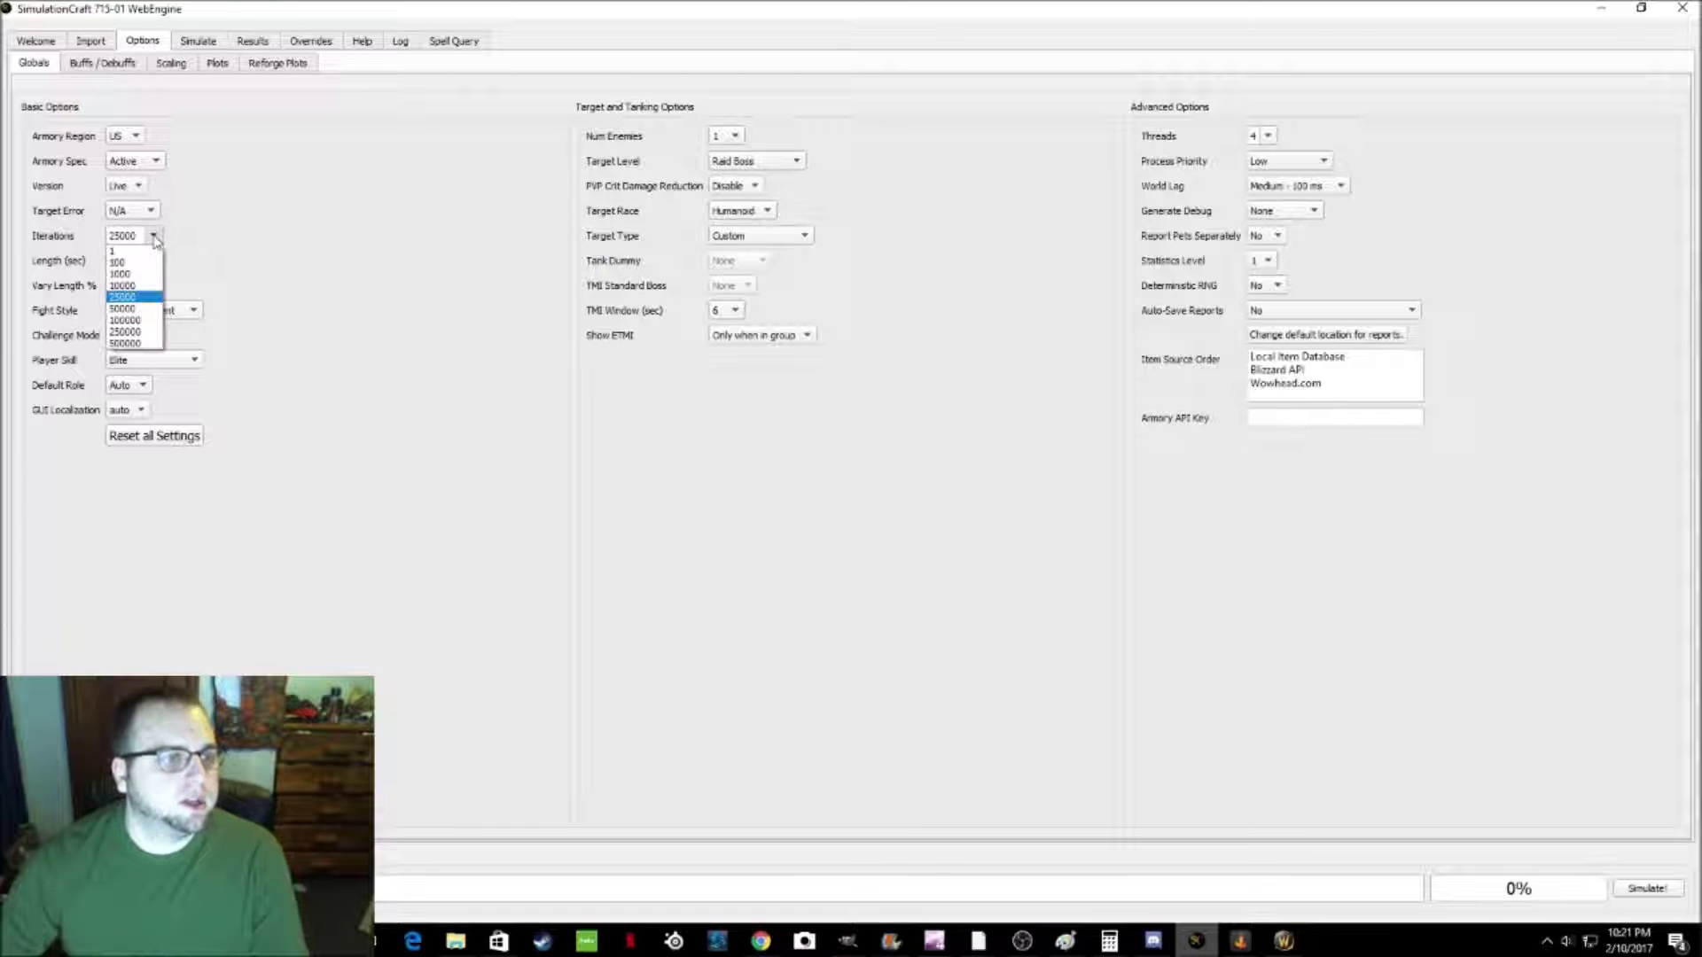
left_click(145, 298)
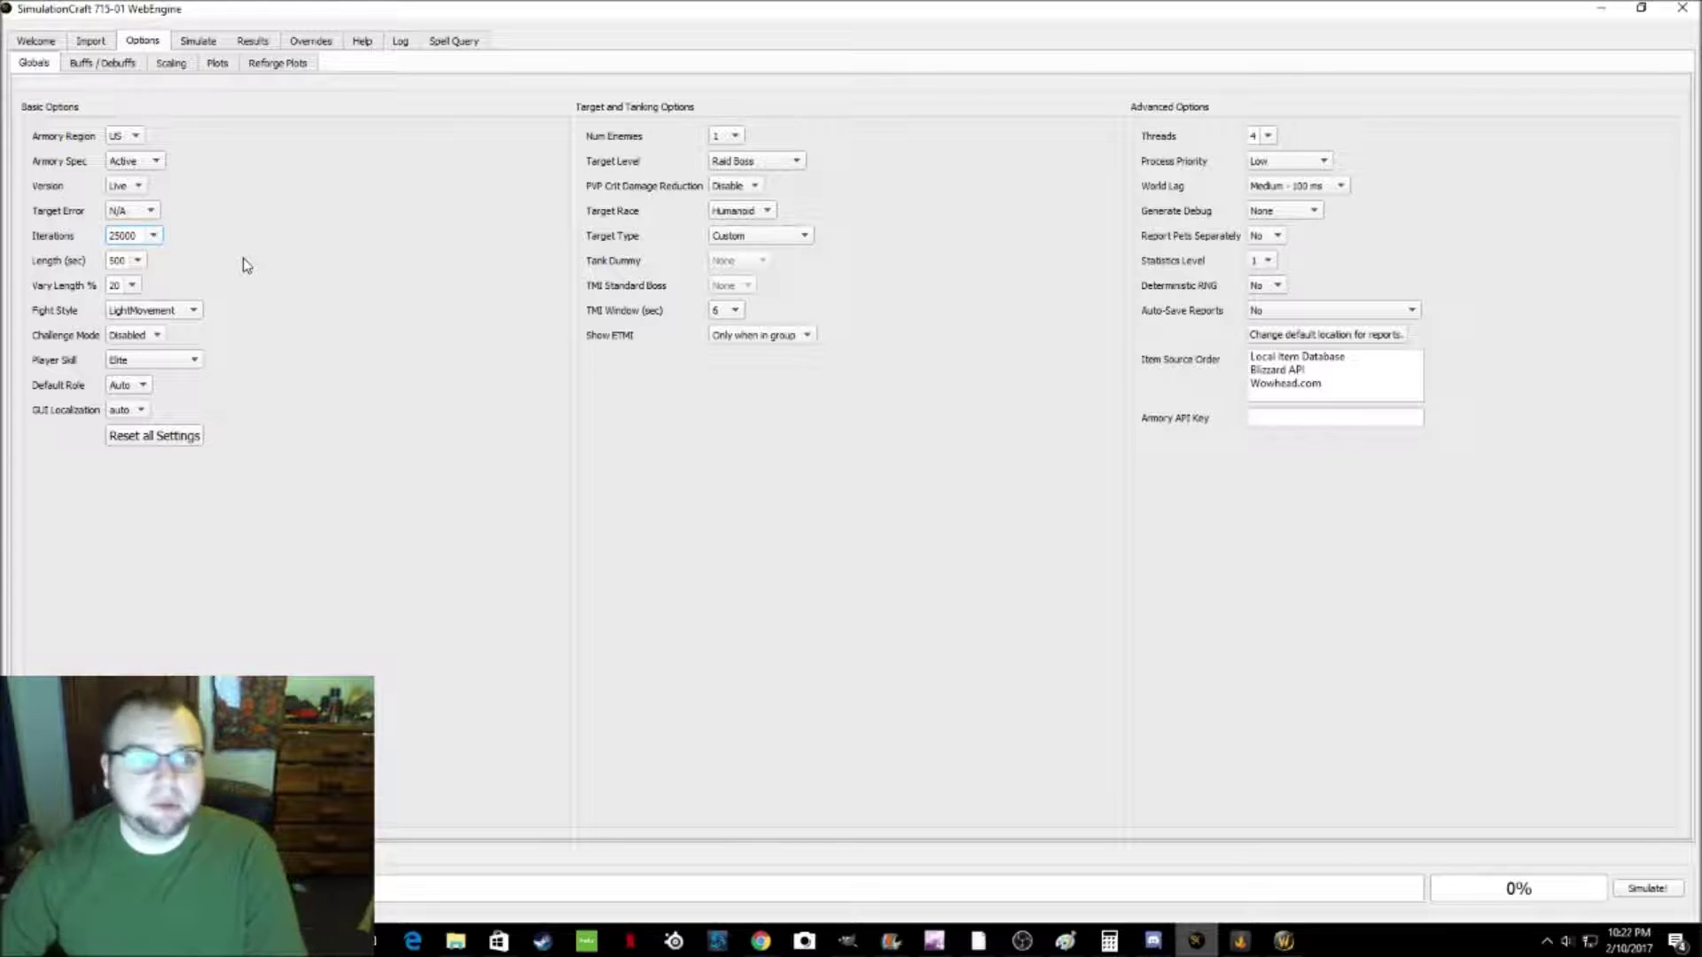
Step: Set the fight length to 500 seconds with a length variation of 20 percent
left_click(129, 262)
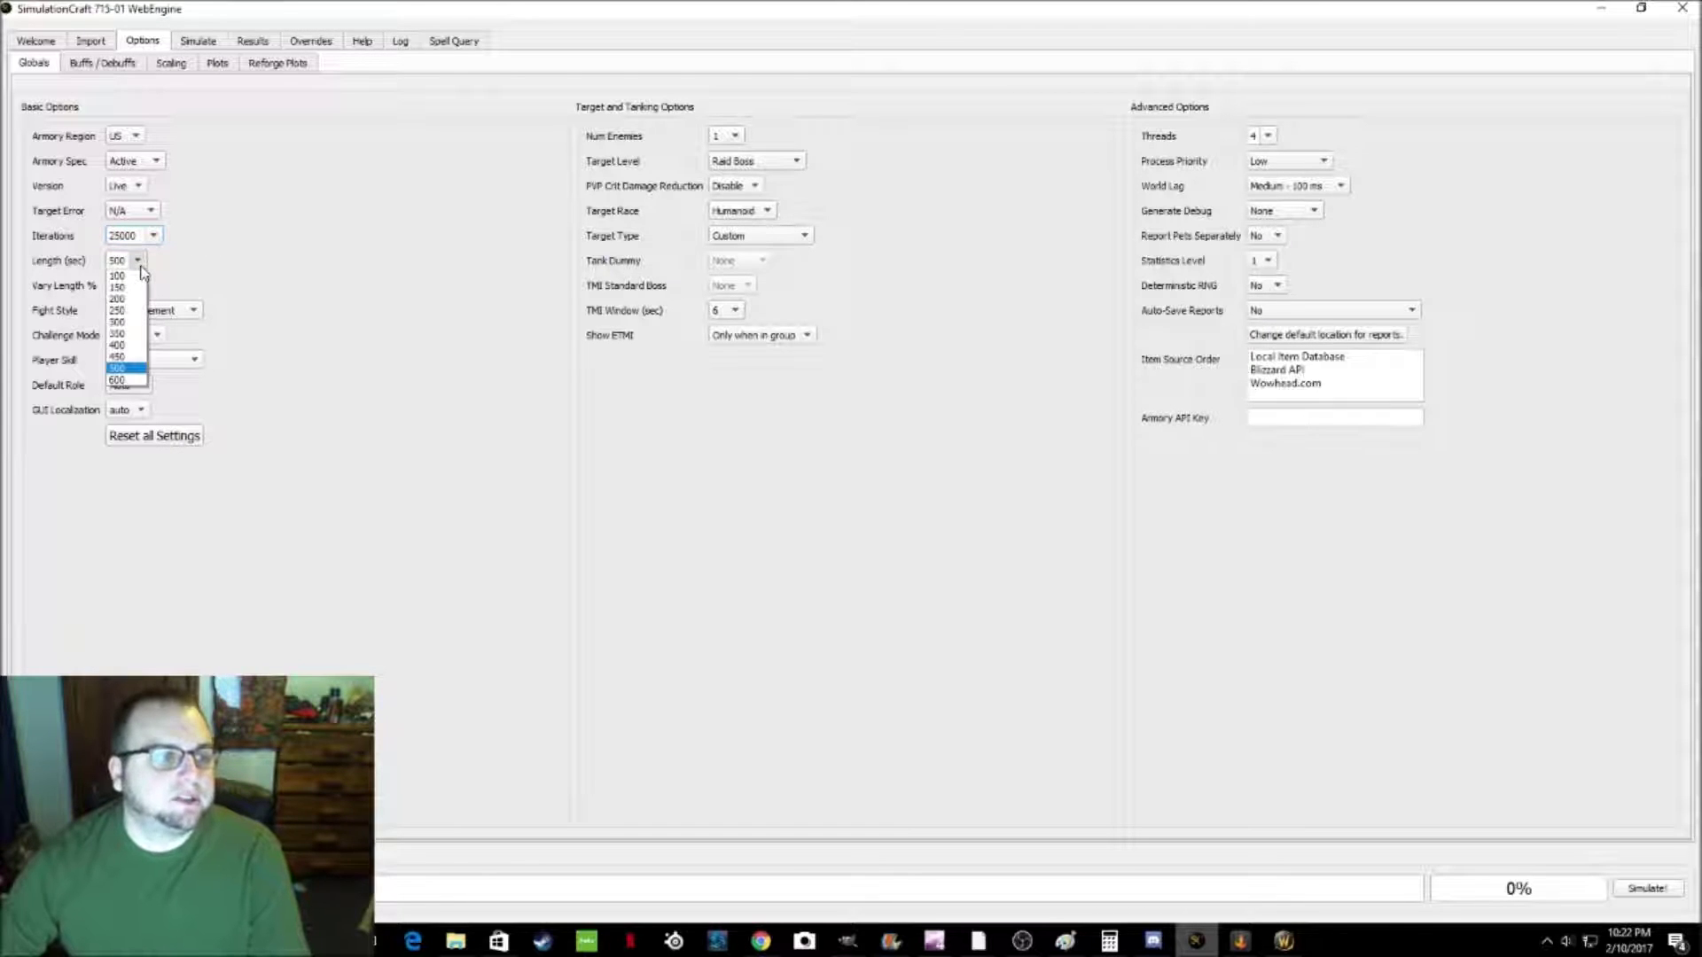
left_click(124, 381)
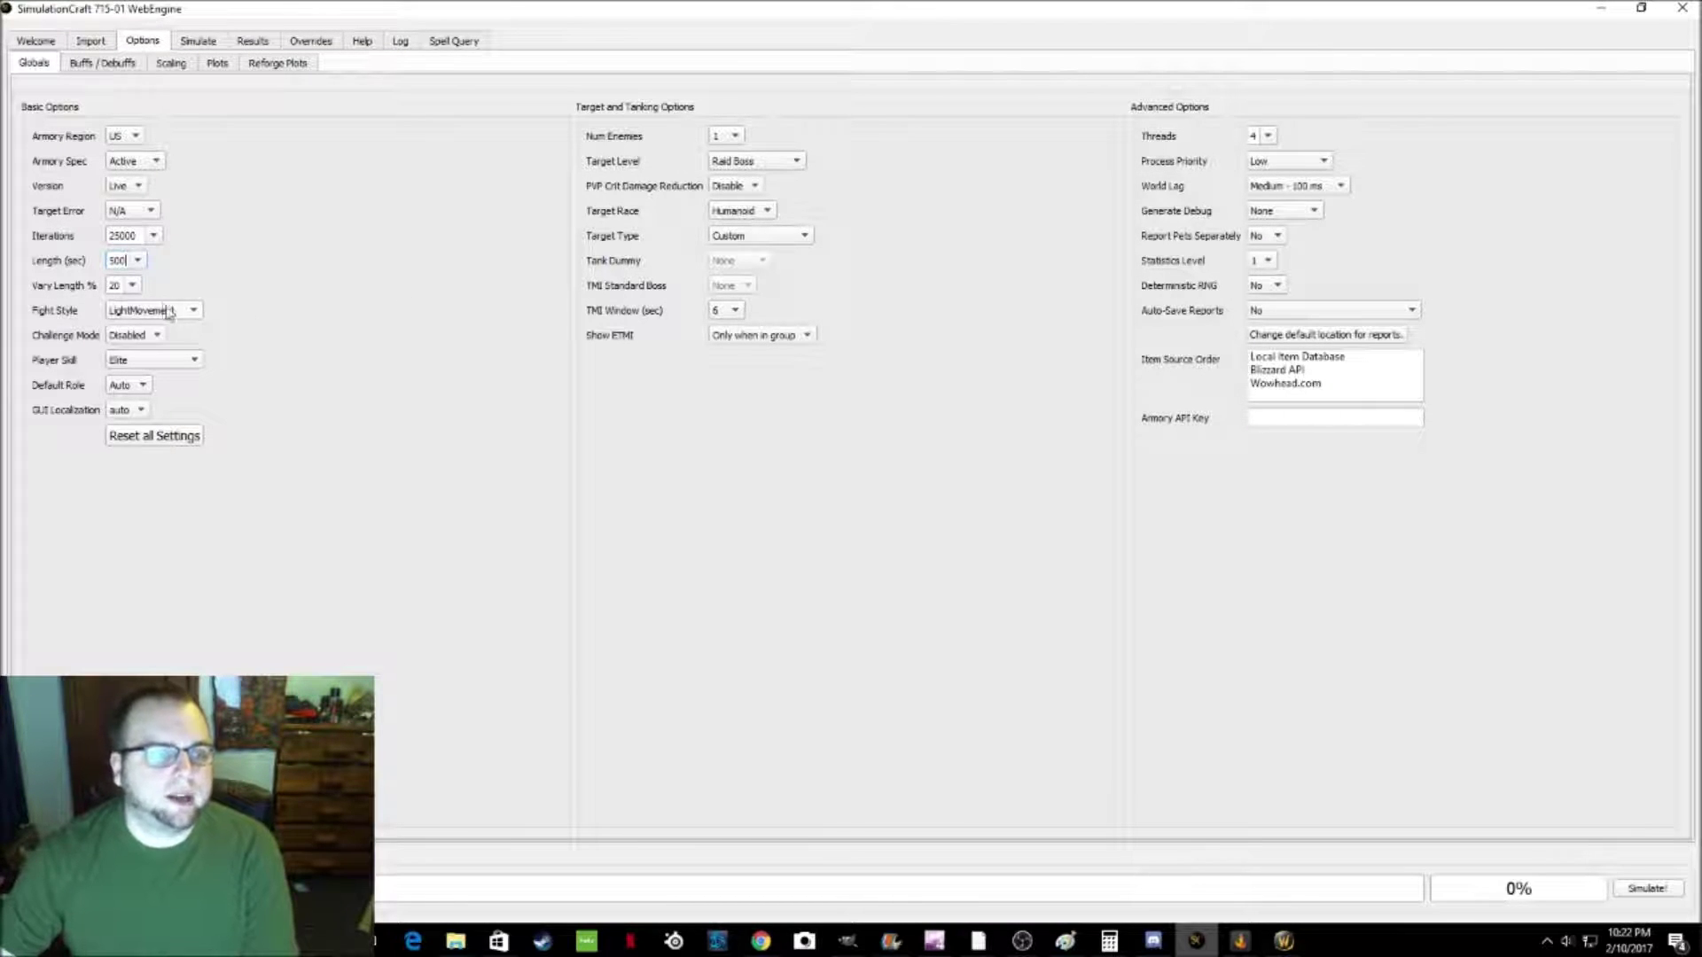
left_click(133, 286)
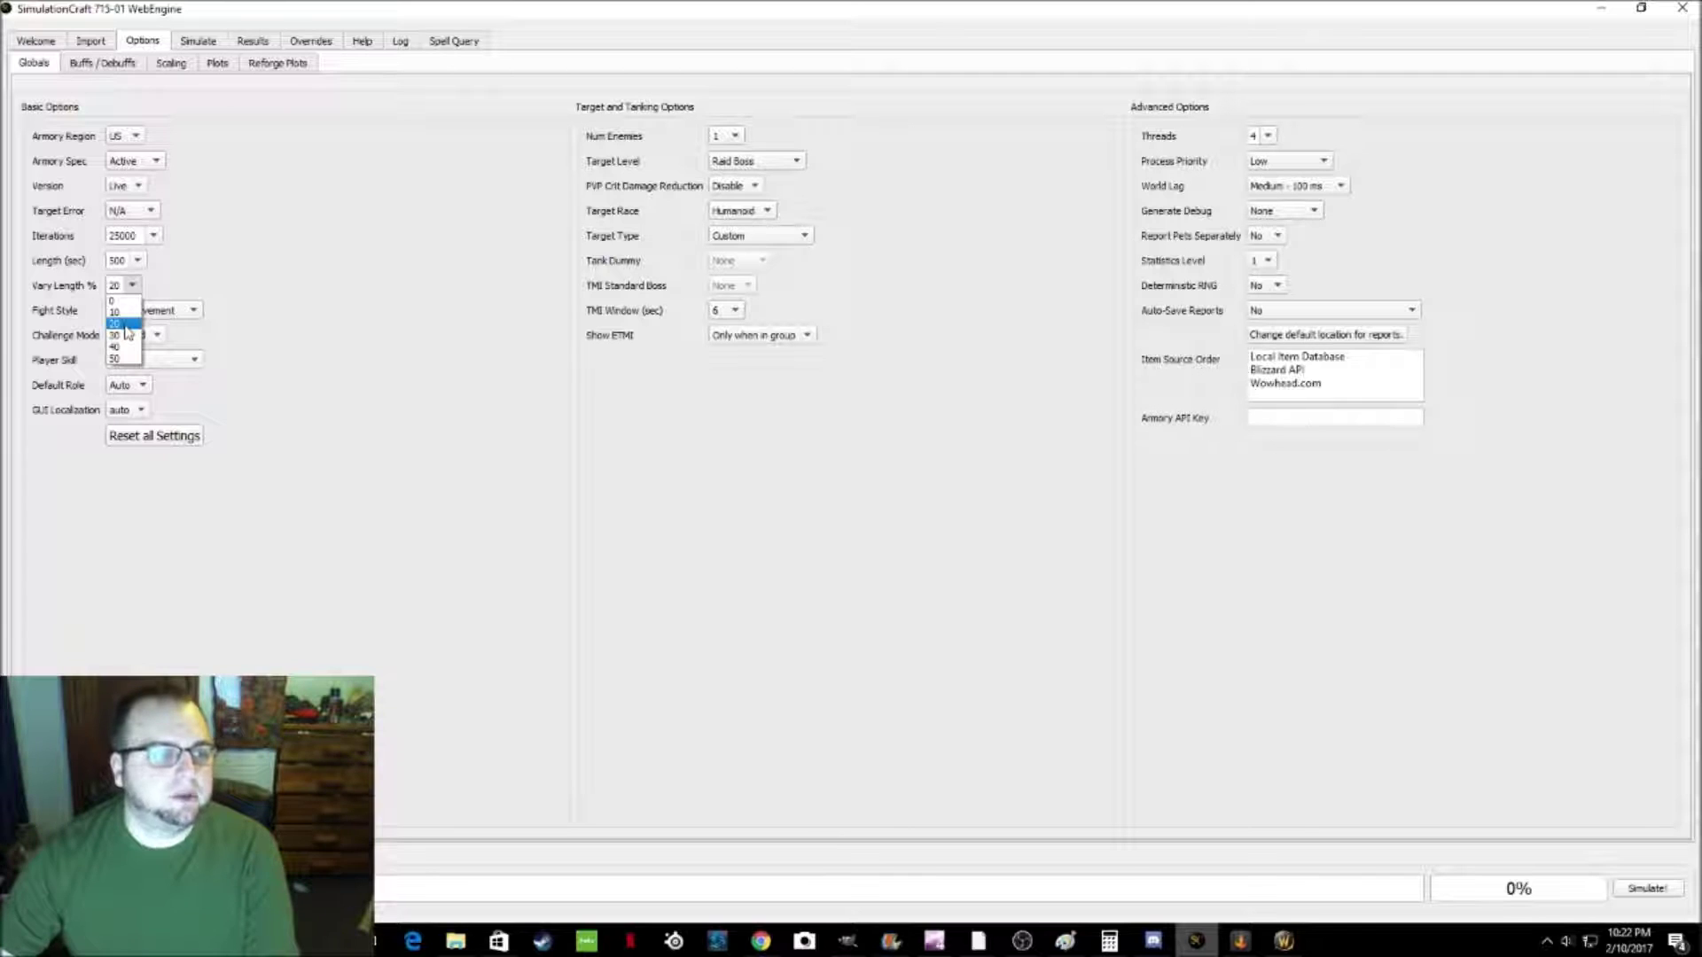
left_click(126, 325)
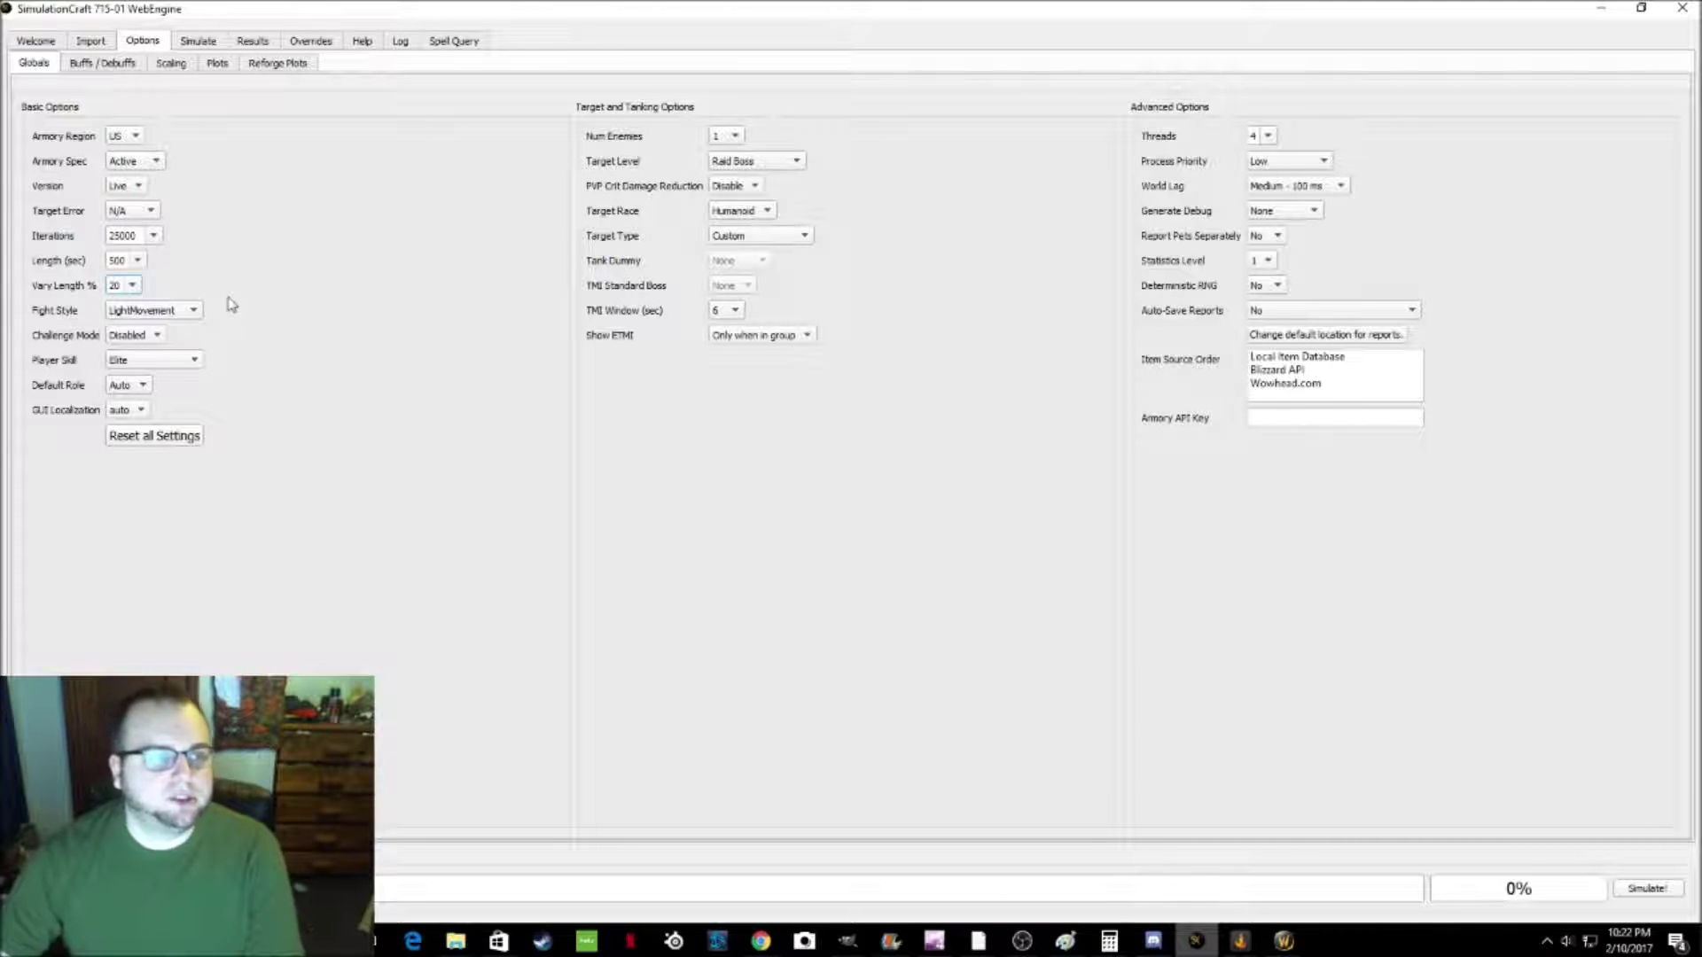
Step: Choose LightMovement as the fight style and Elite as the player skill
left_click(197, 312)
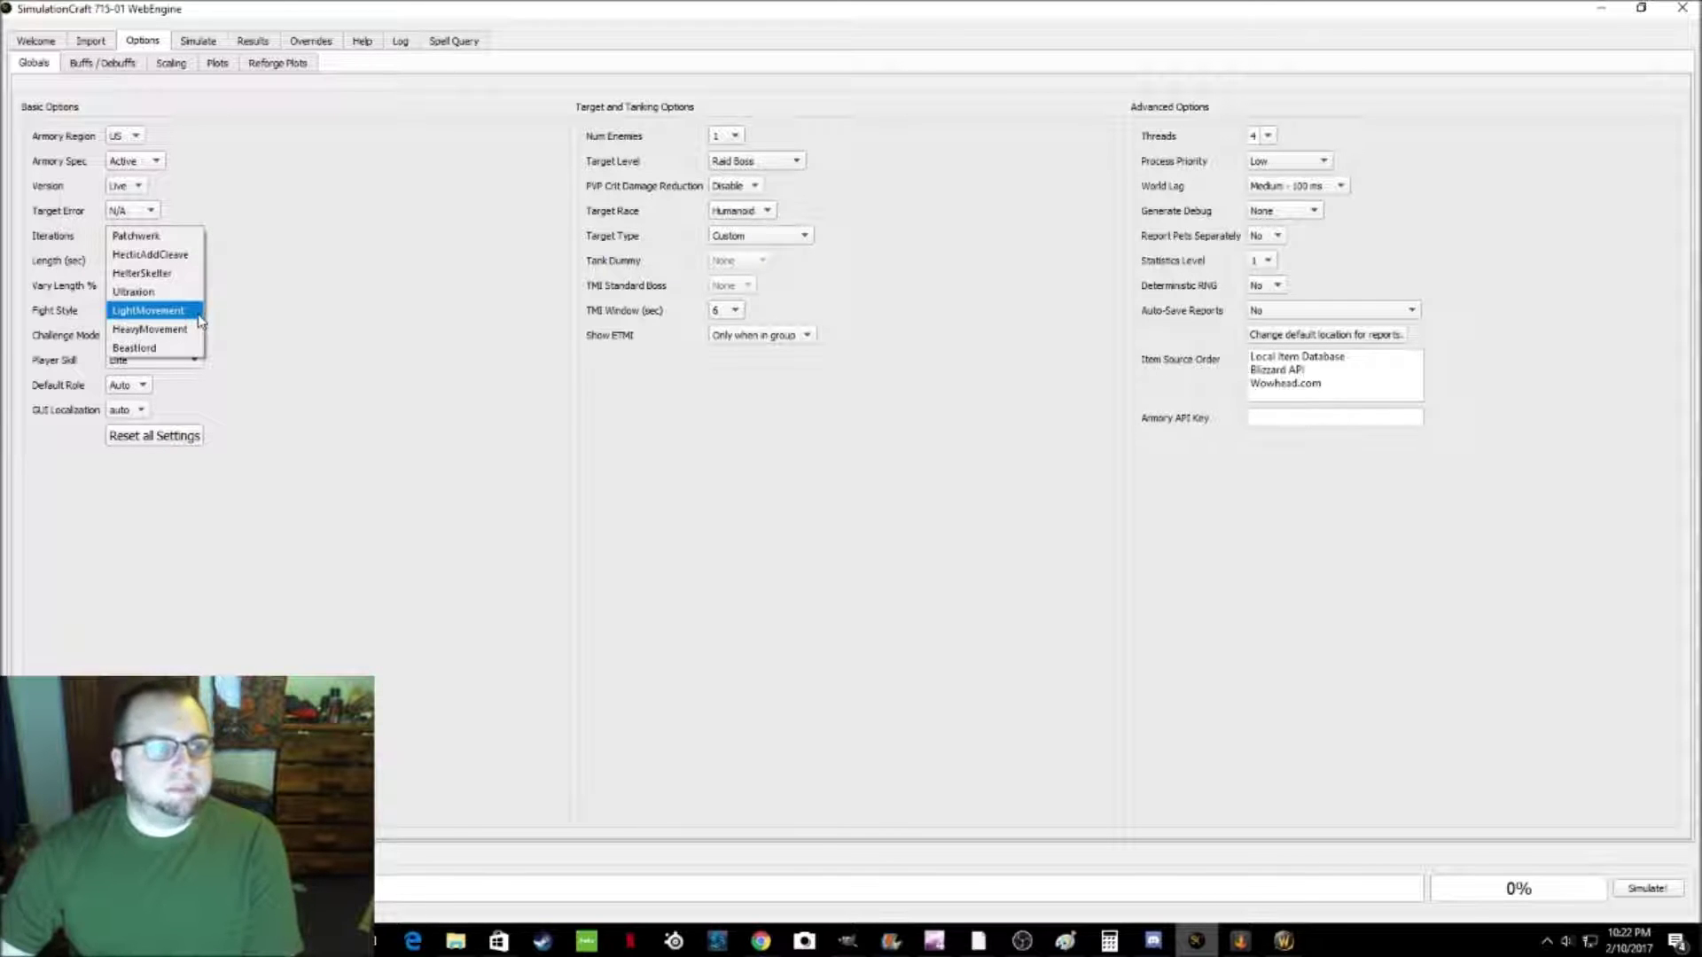
left_click(198, 312)
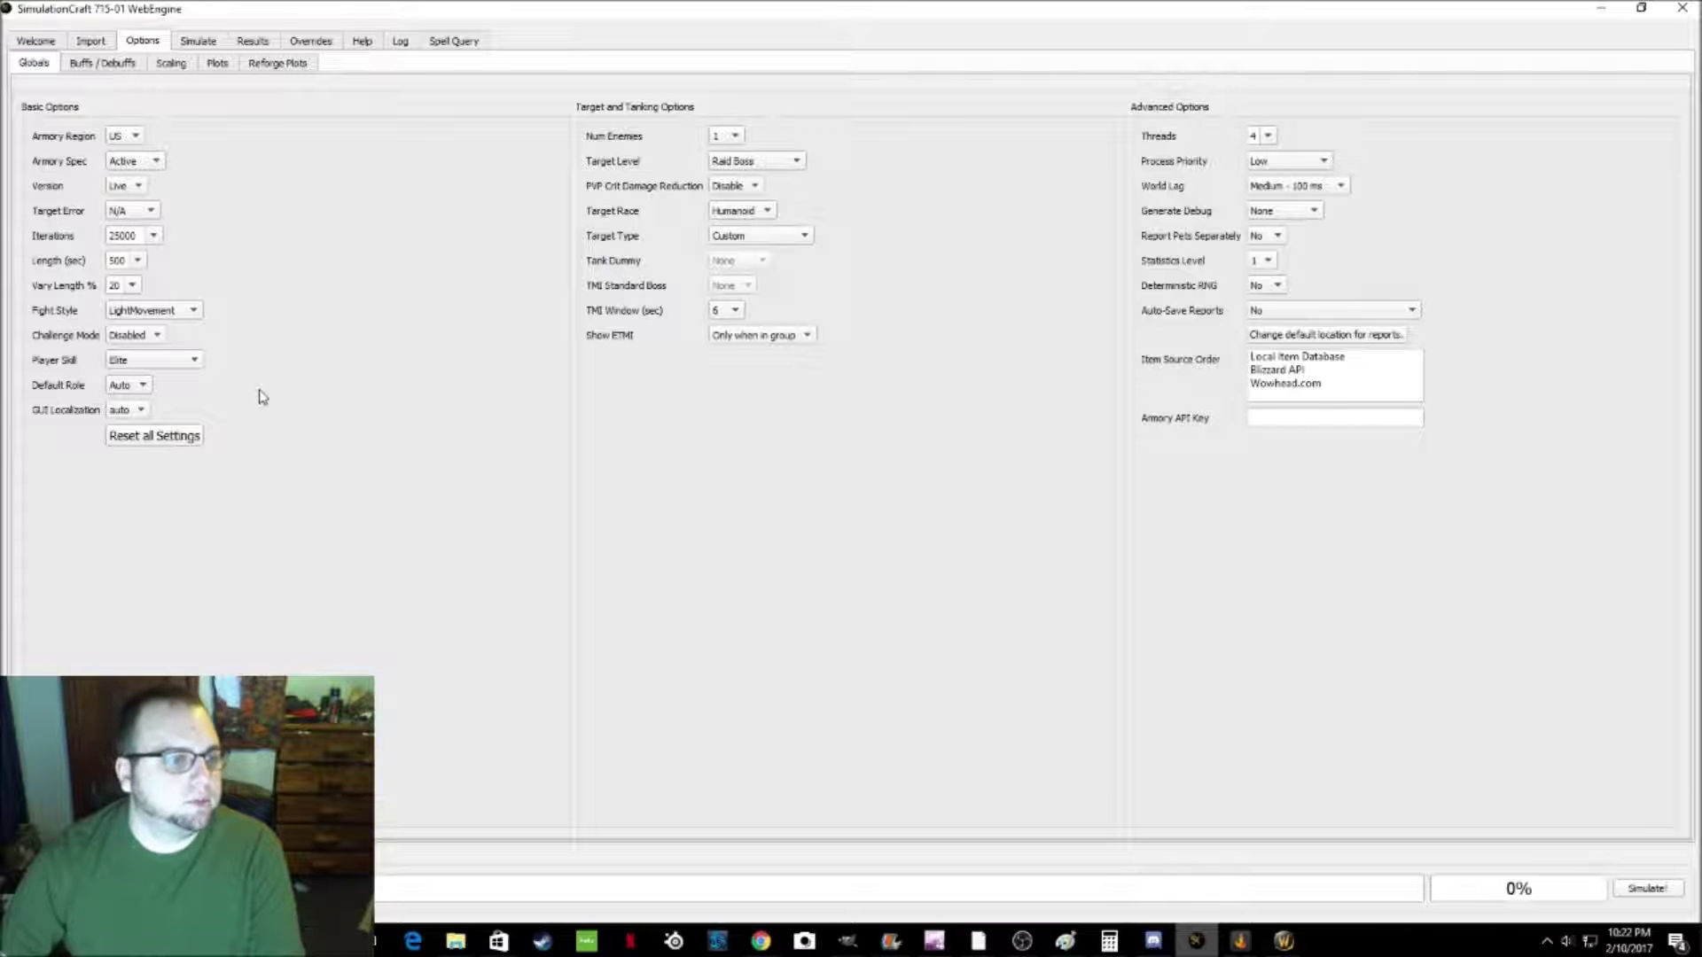
left_click(197, 363)
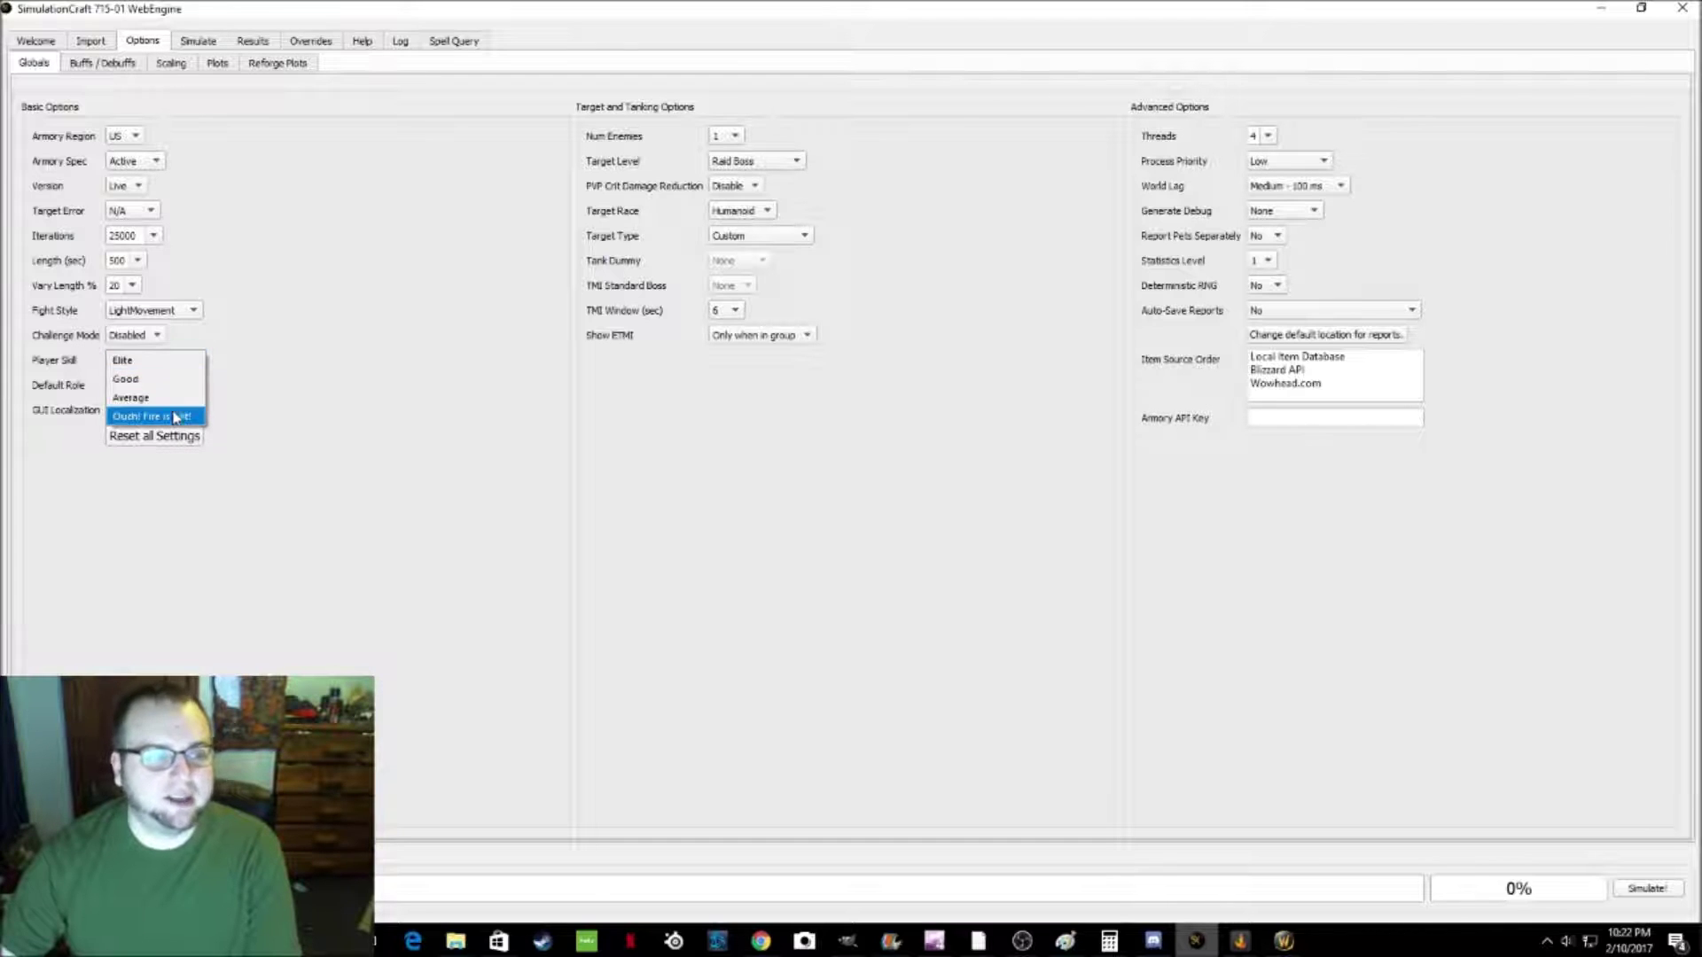
left_click(163, 367)
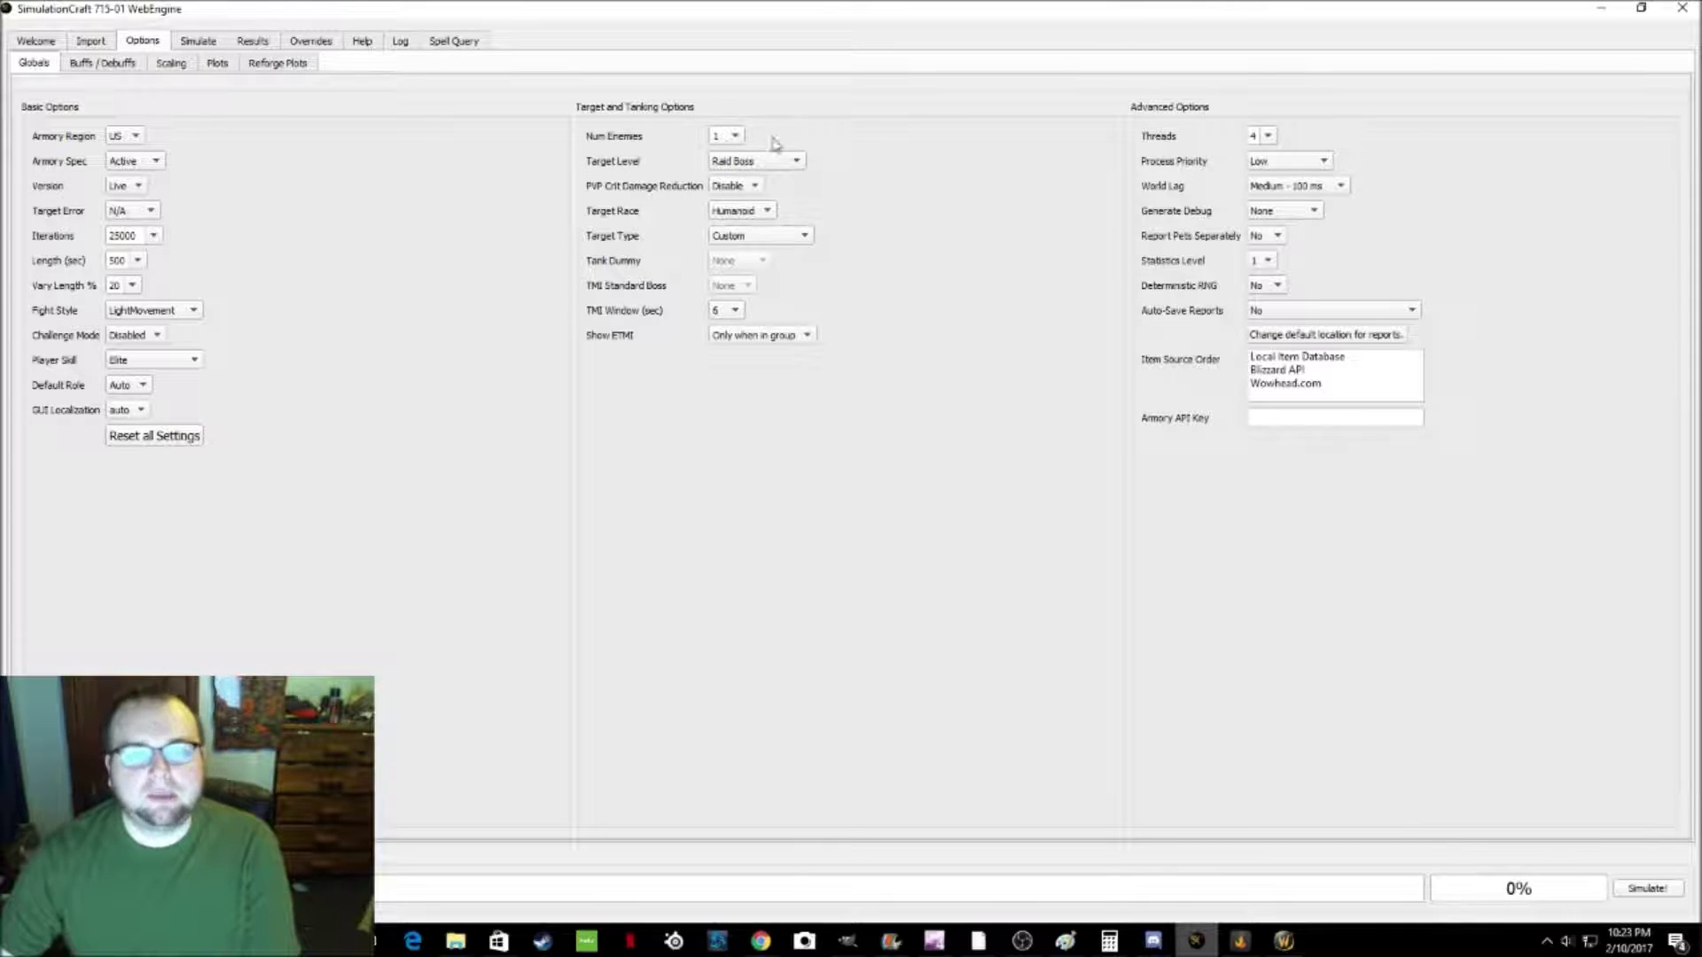
Step: Set the world lag in the advanced options to Medium - 100 ms
left_click(1342, 186)
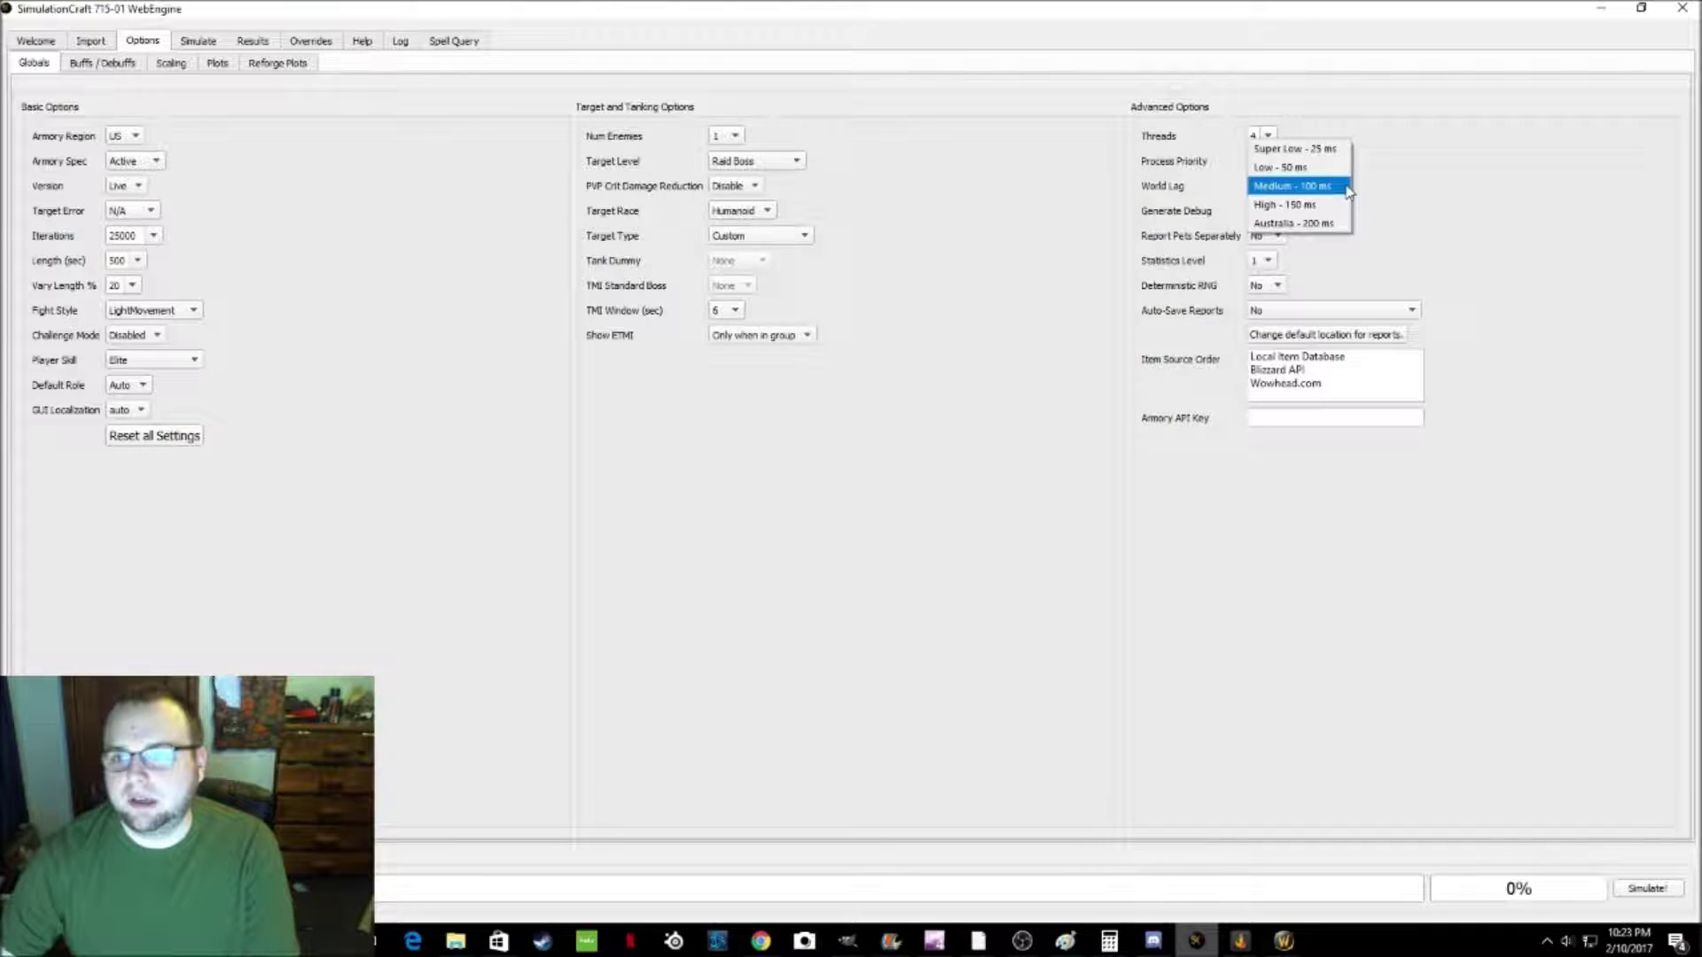
left_click(1347, 187)
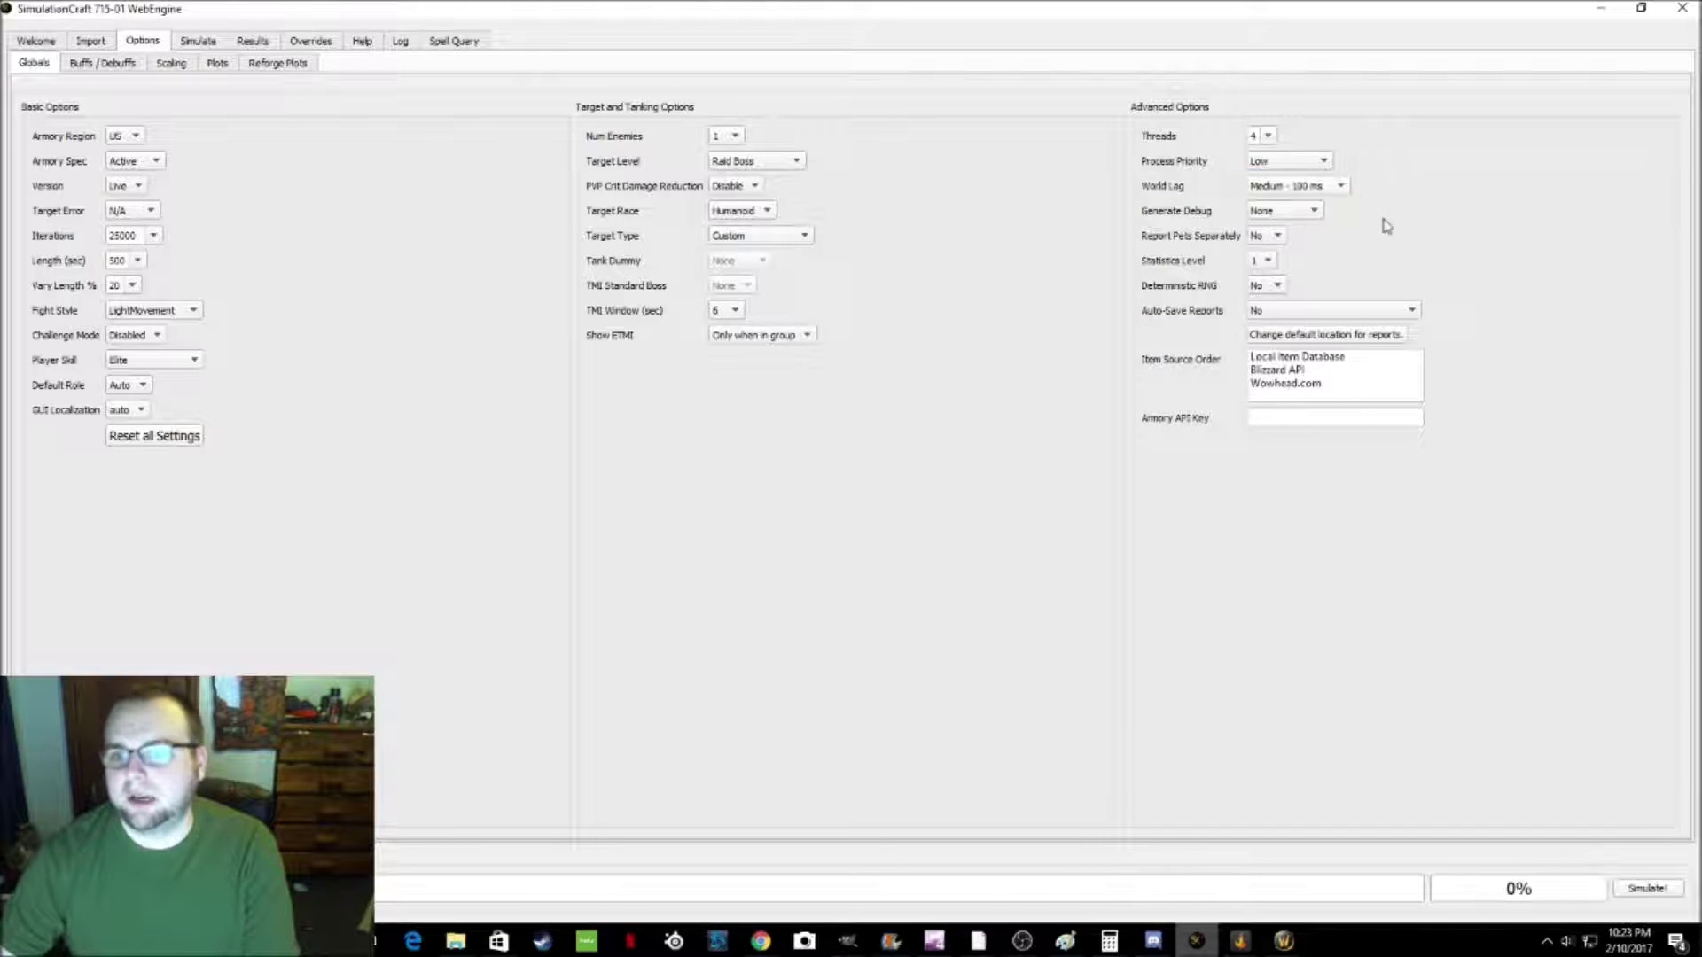
left_click(1342, 187)
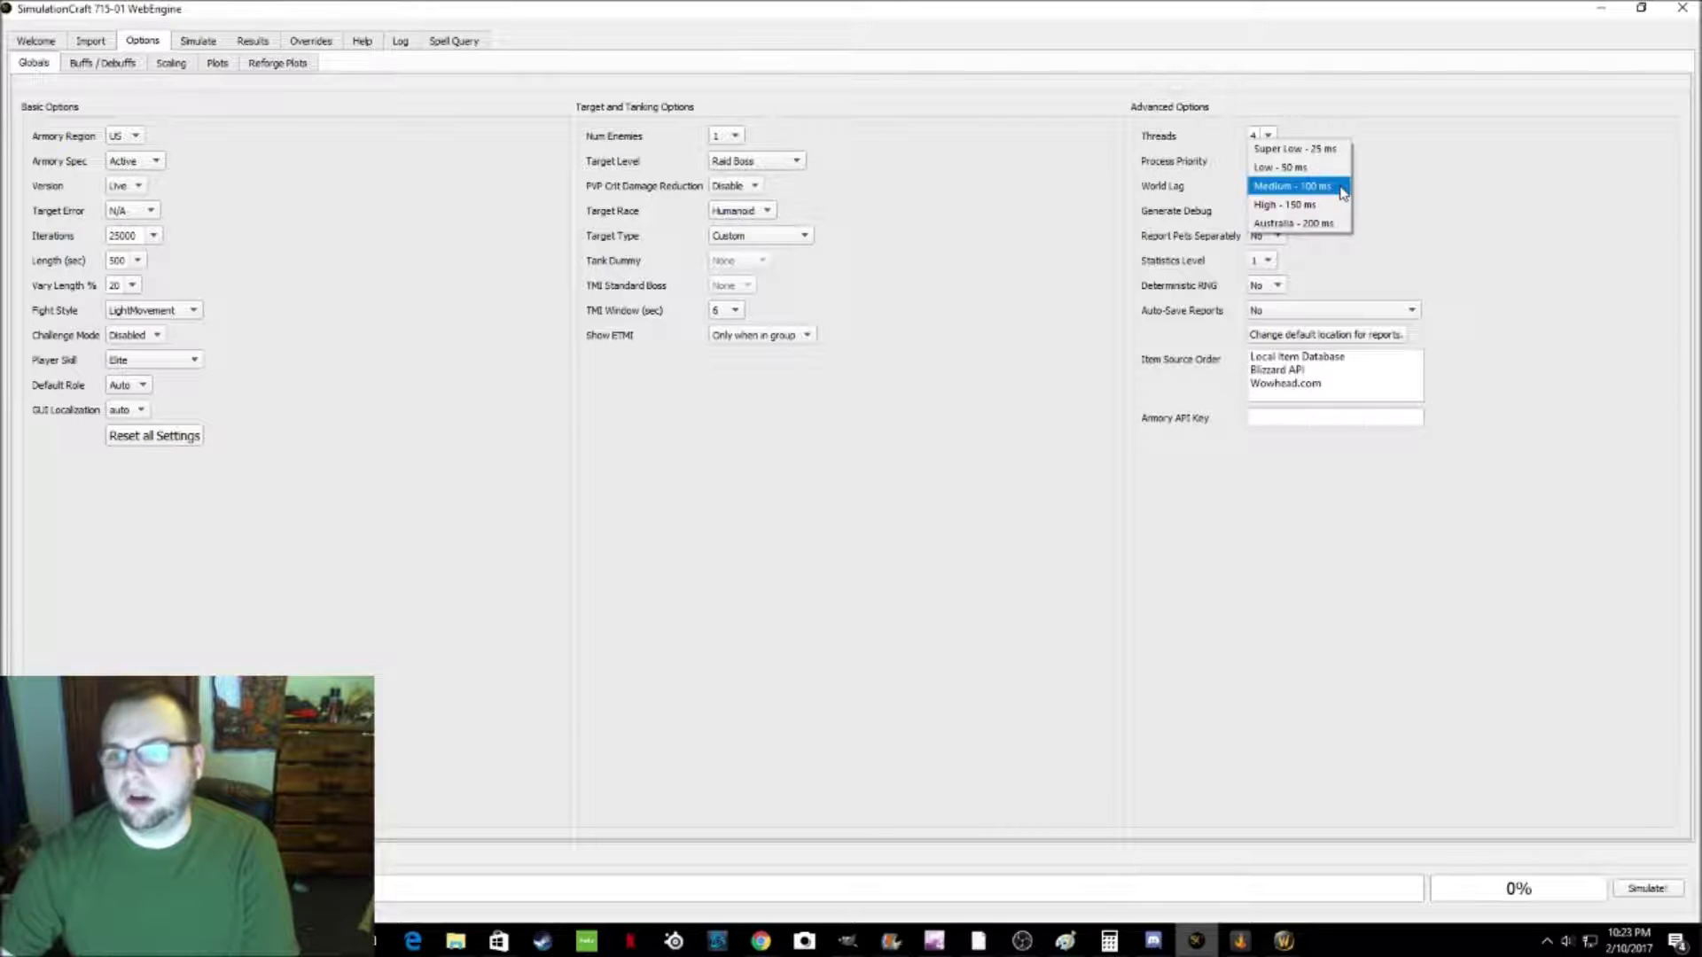
left_click(1343, 187)
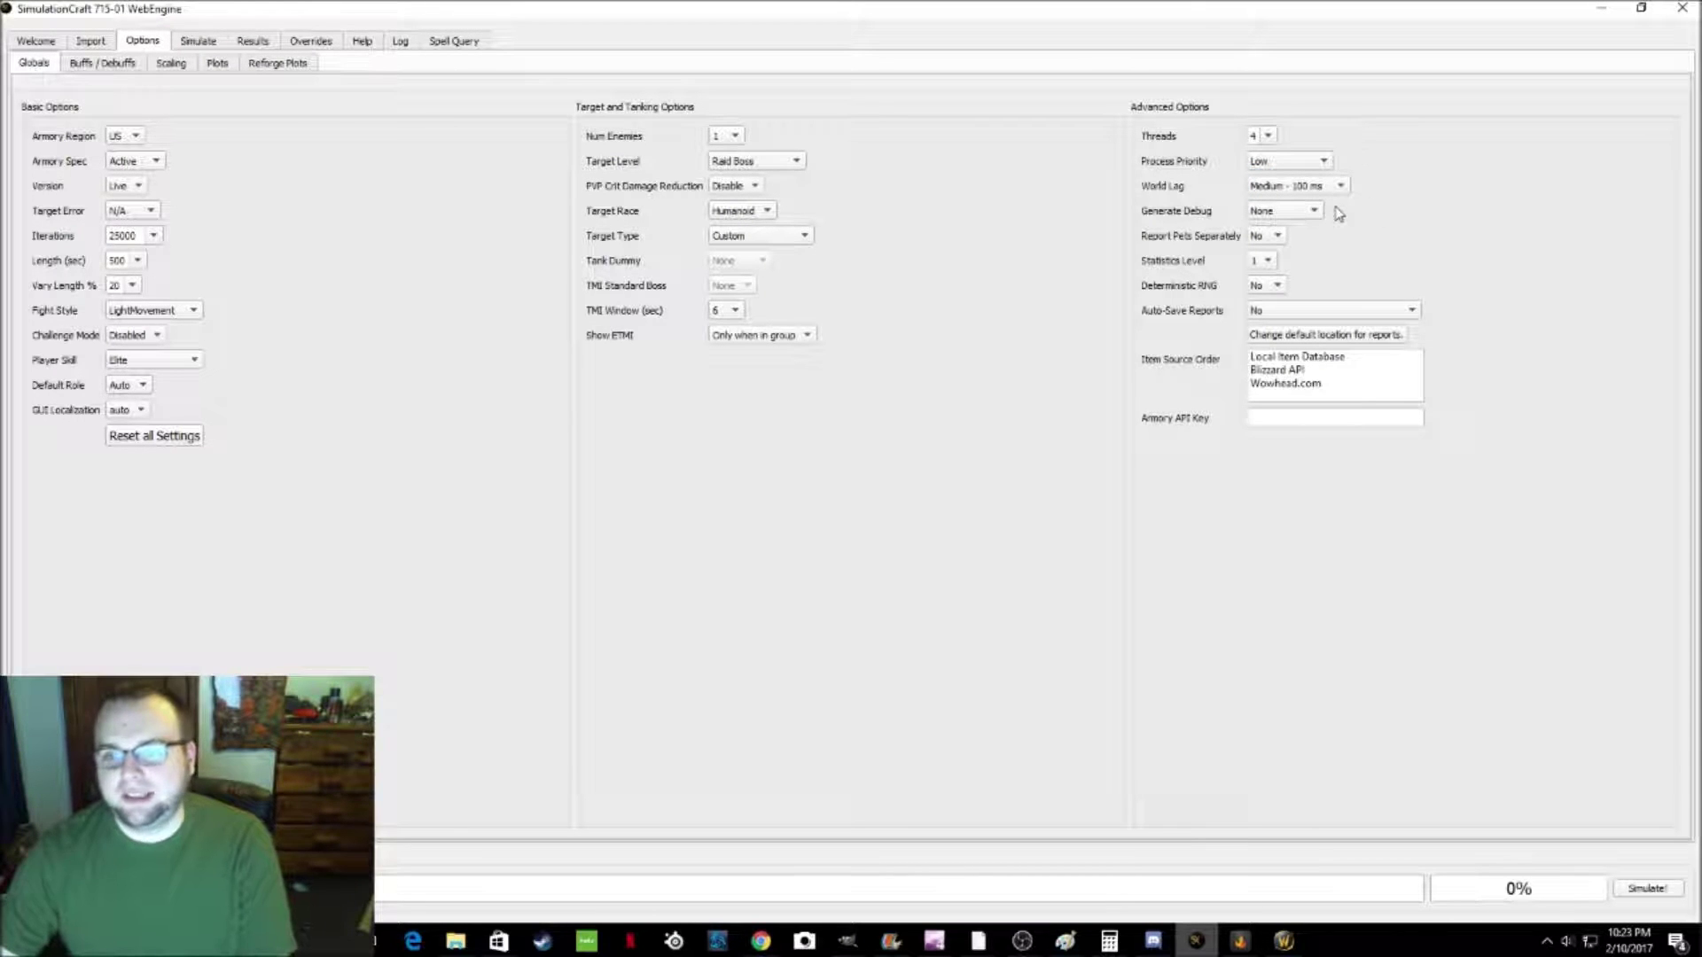
Step: Review SimulationCraft's buff, debuff and stat scaling options, checking Pawn in World of Warcraft and its Curse page in between
left_click(102, 63)
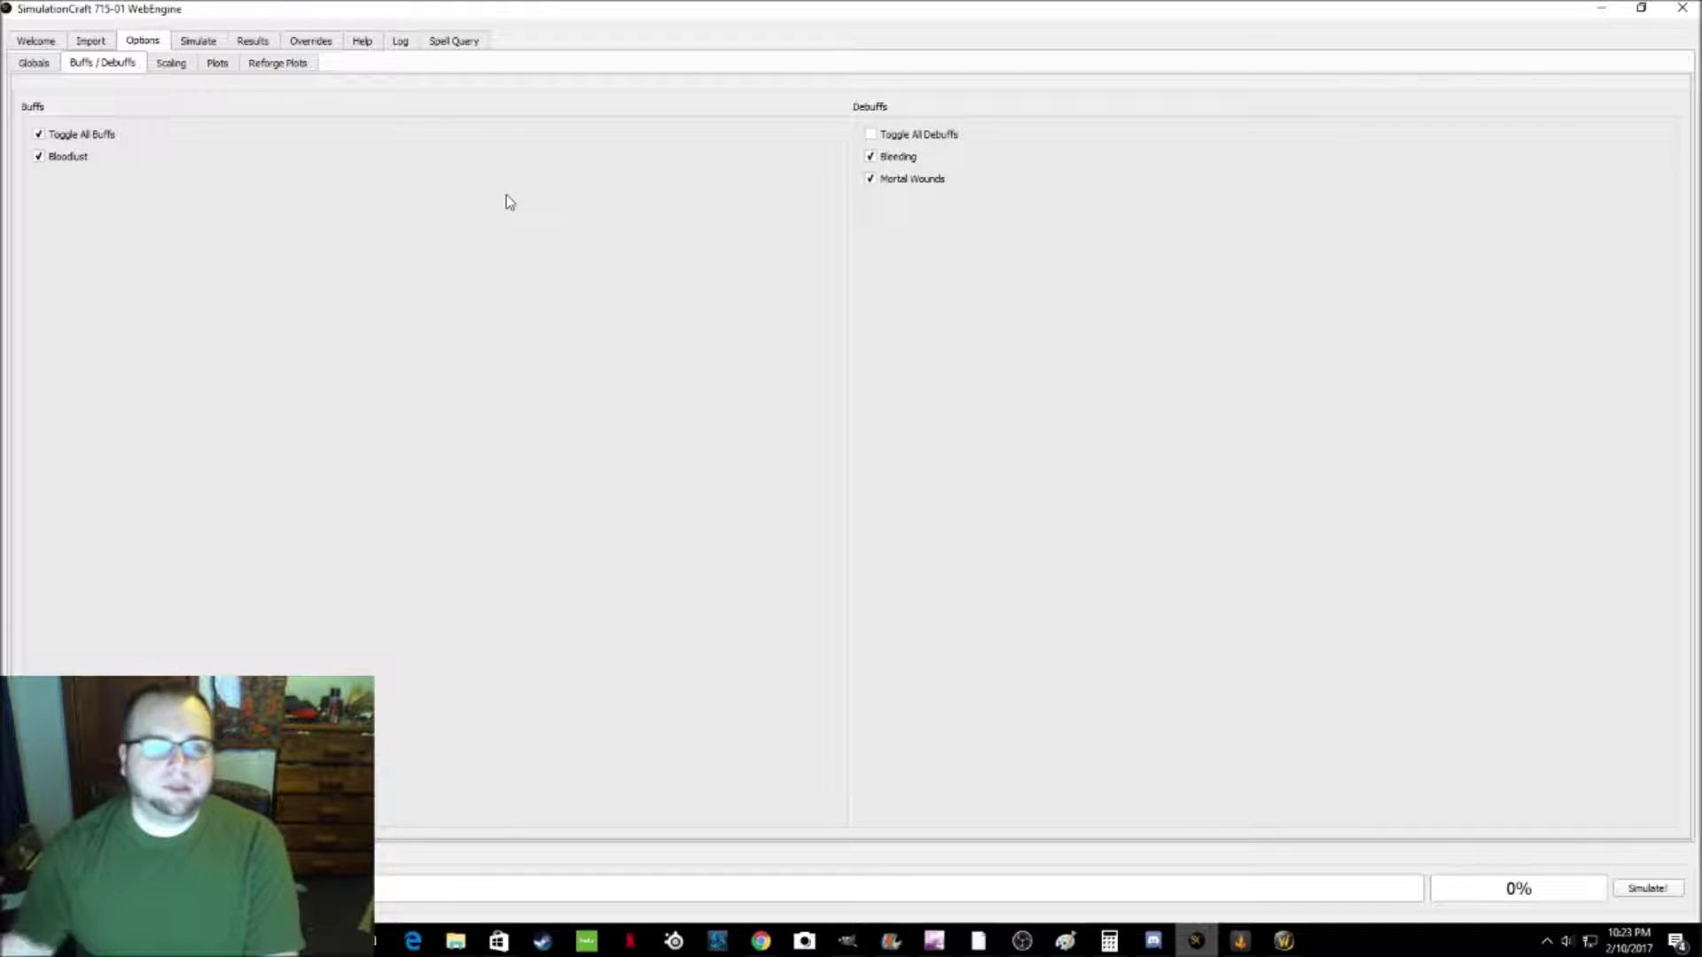
left_click(1282, 941)
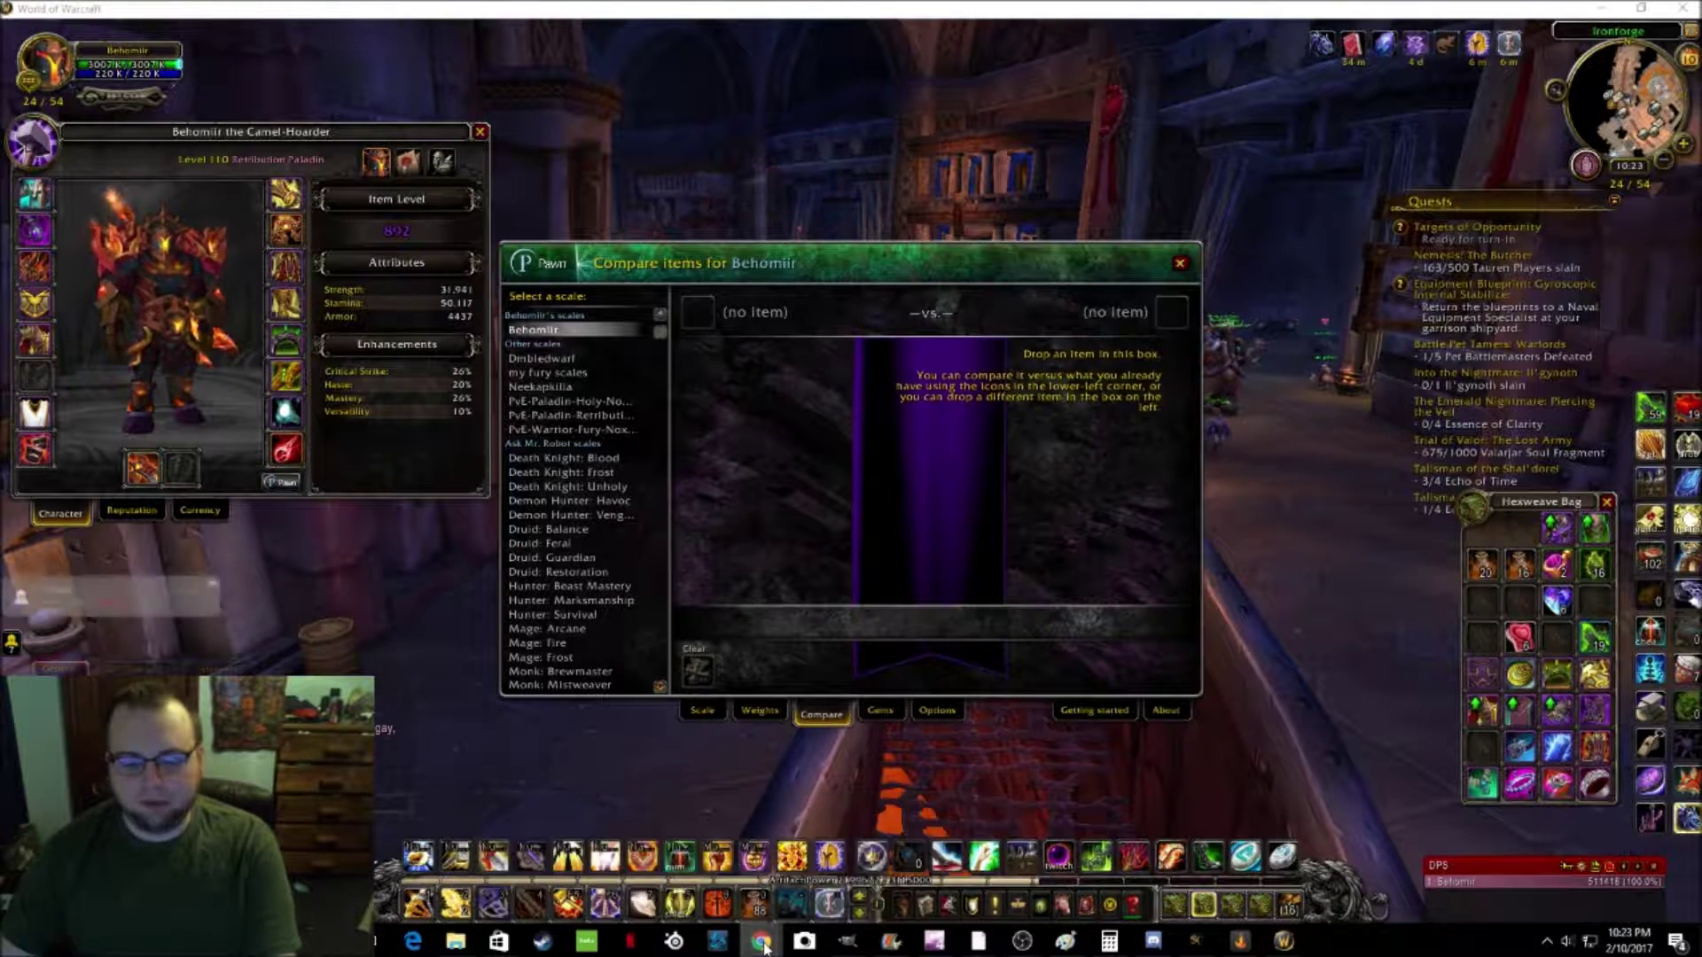
left_click(953, 851)
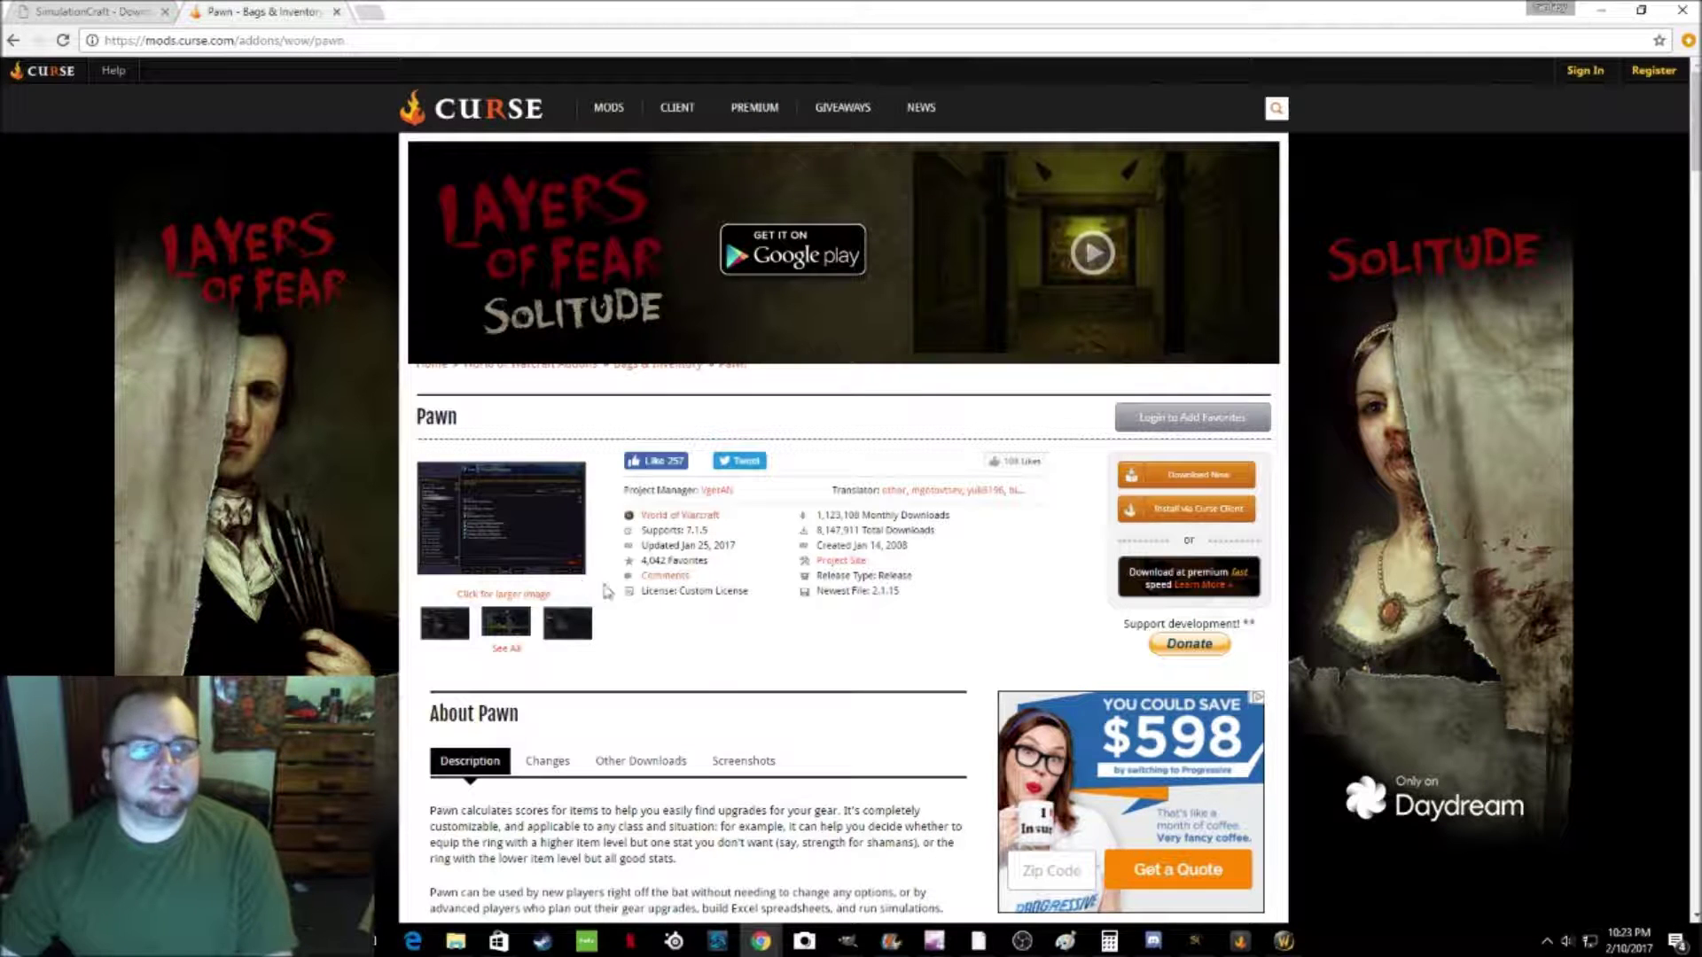
left_click(1196, 941)
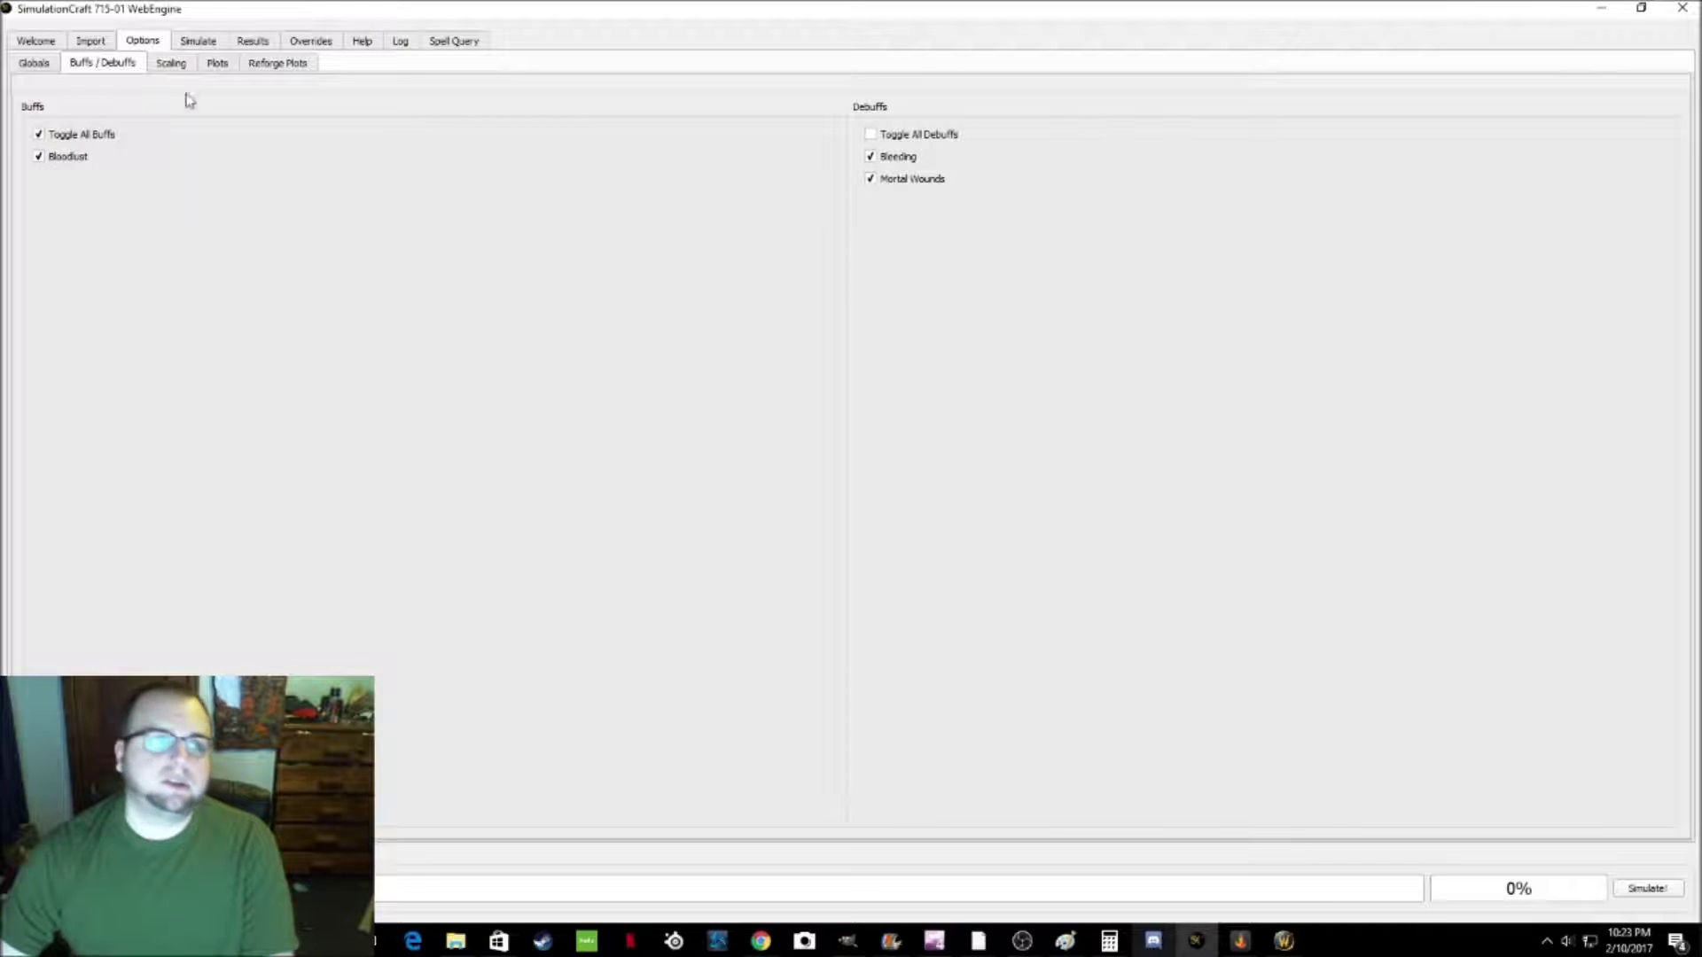
left_click(171, 65)
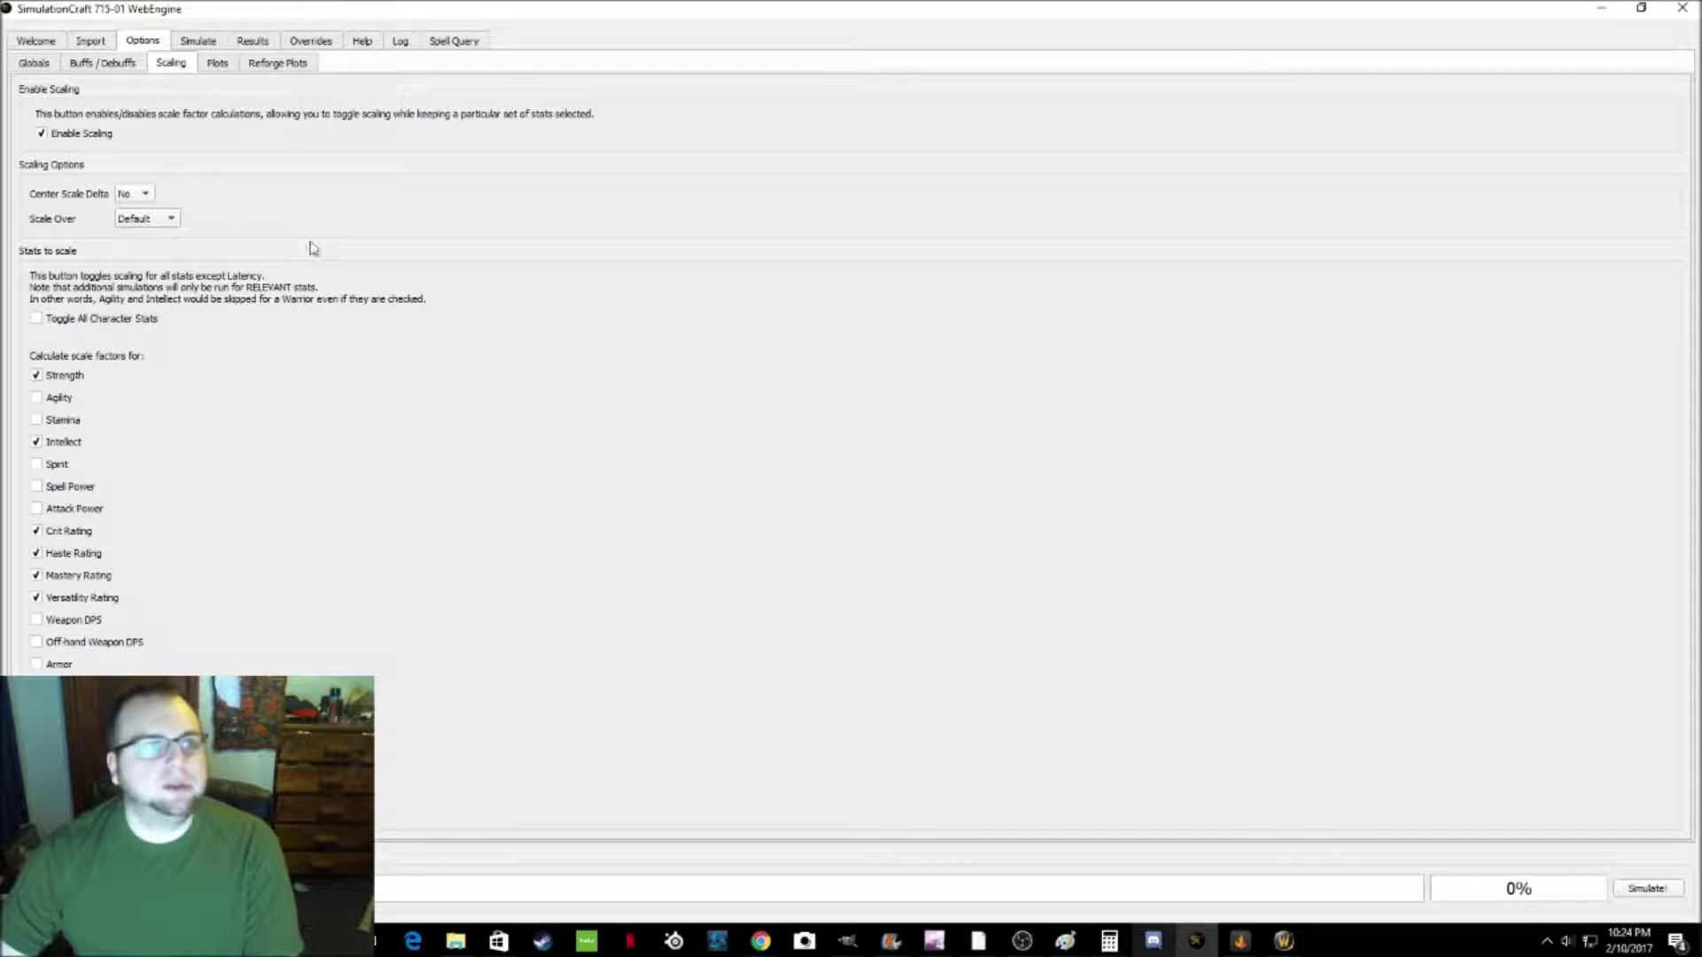
Step: Import the paladin character from the US realm Tichondrius by entering the character's name
left_click(96, 41)
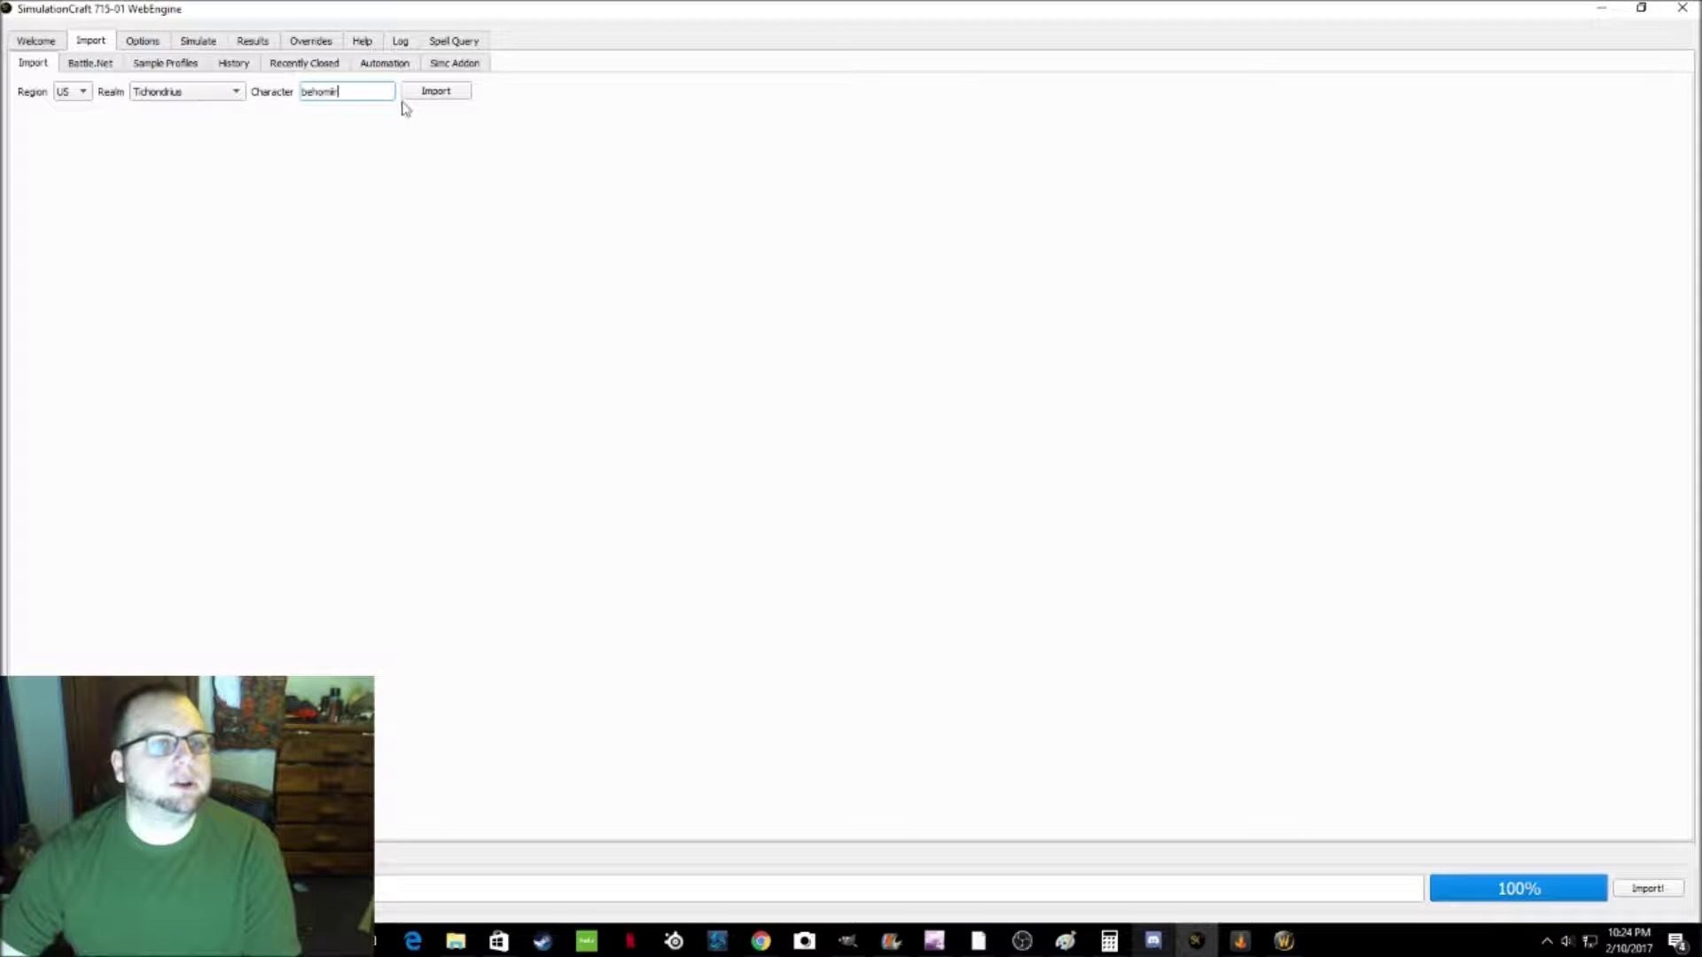
left_click(438, 92)
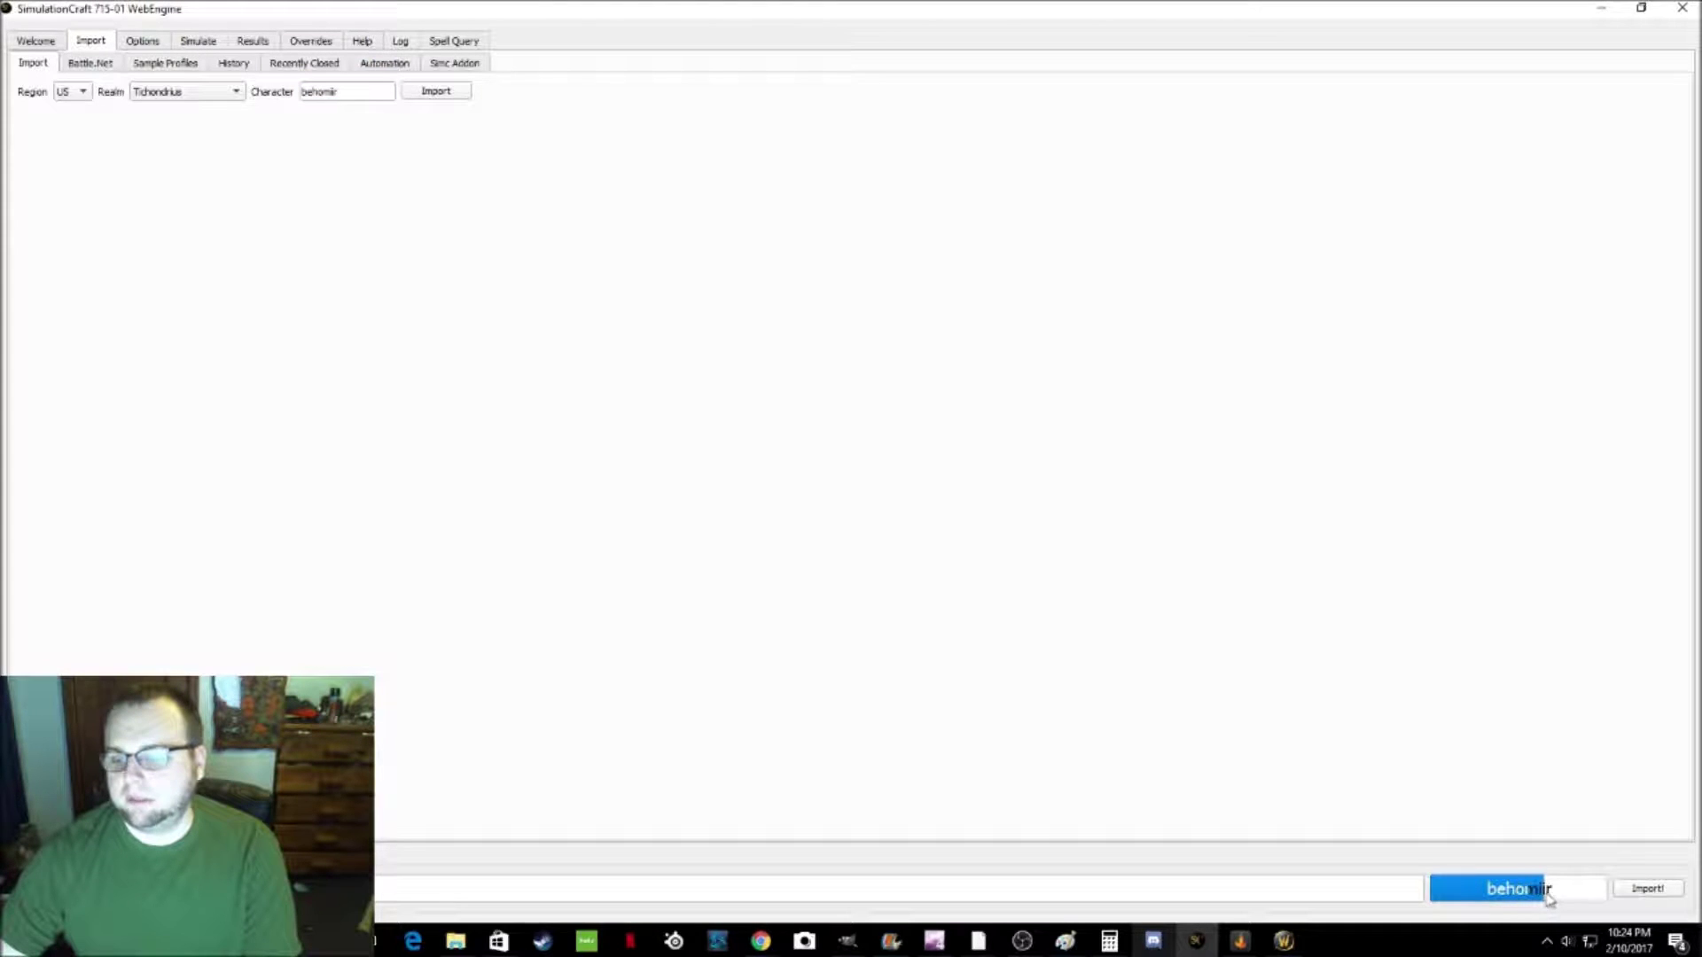
left_click(1618, 885)
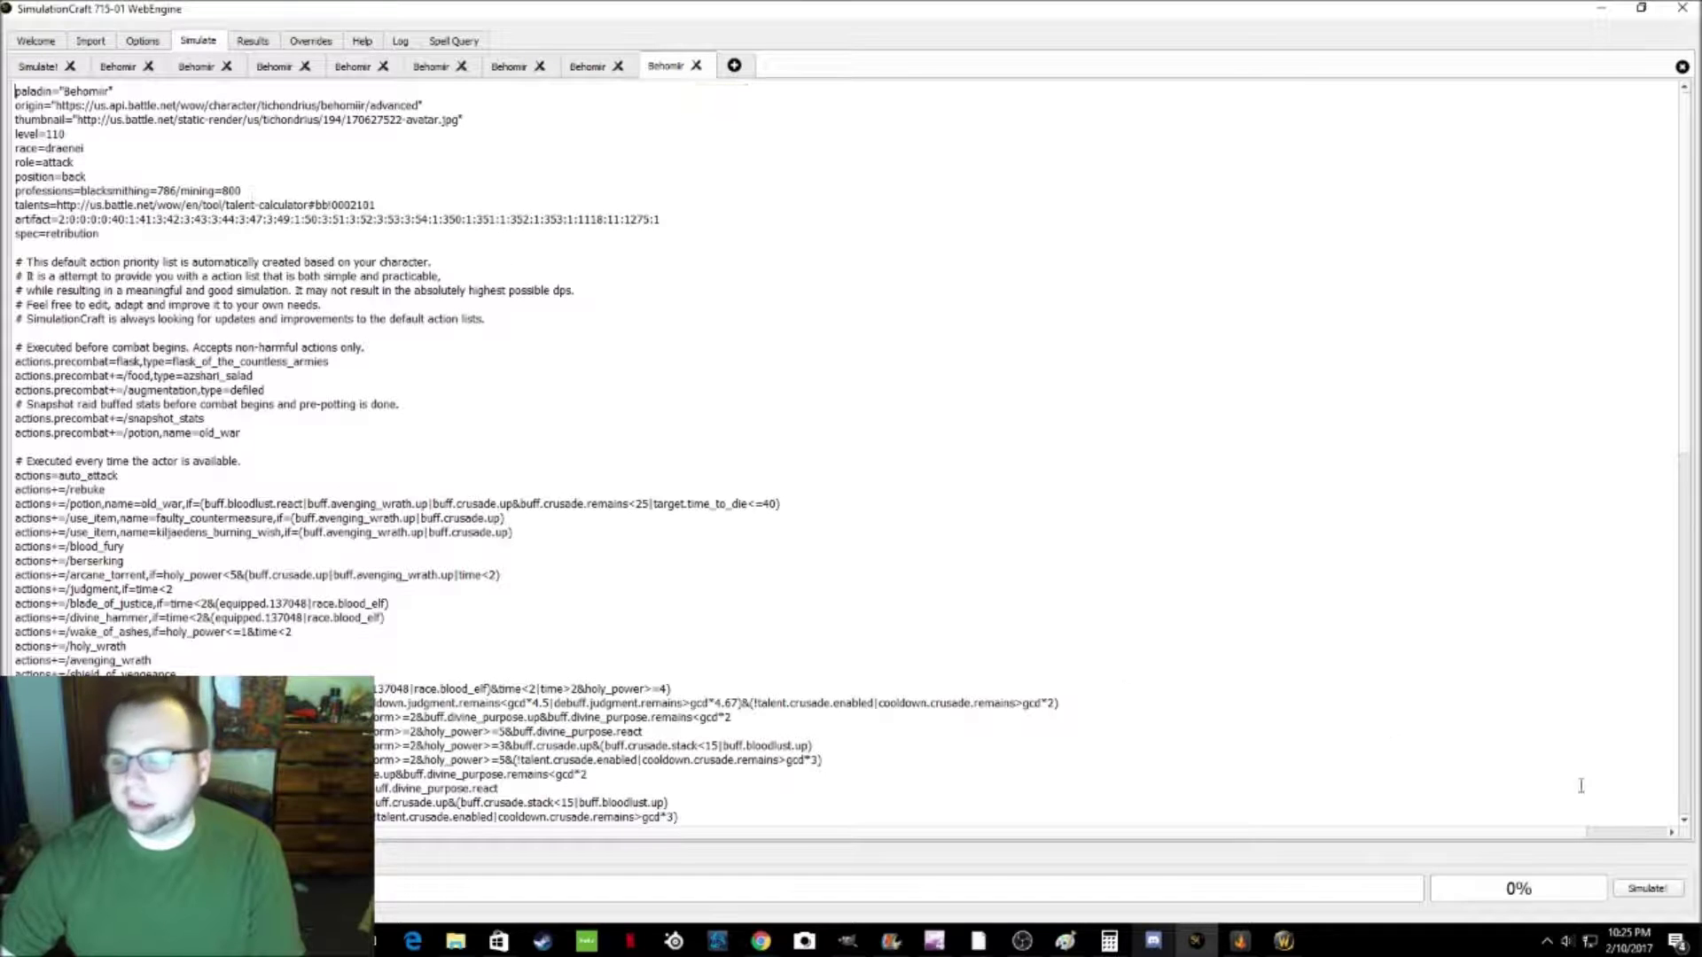
Step: Close the last three duplicate character profiles in the simulation list, confirming each closure
left_click(696, 66)
left_click(877, 489)
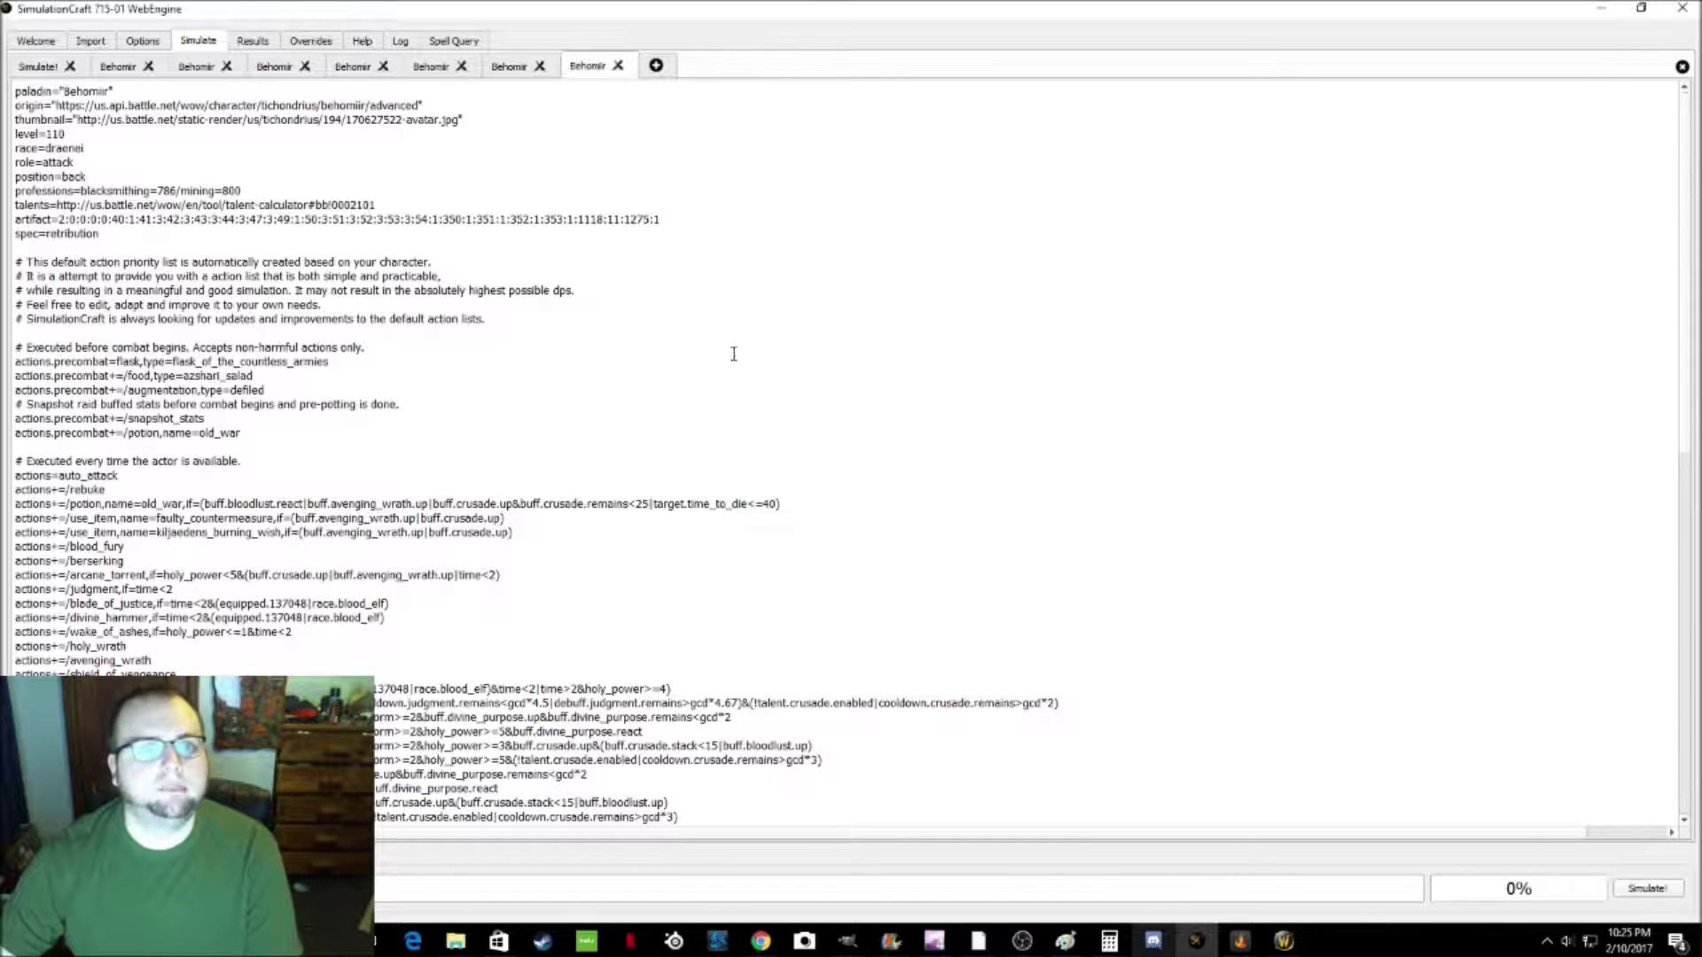
left_click(618, 66)
left_click(879, 490)
left_click(540, 66)
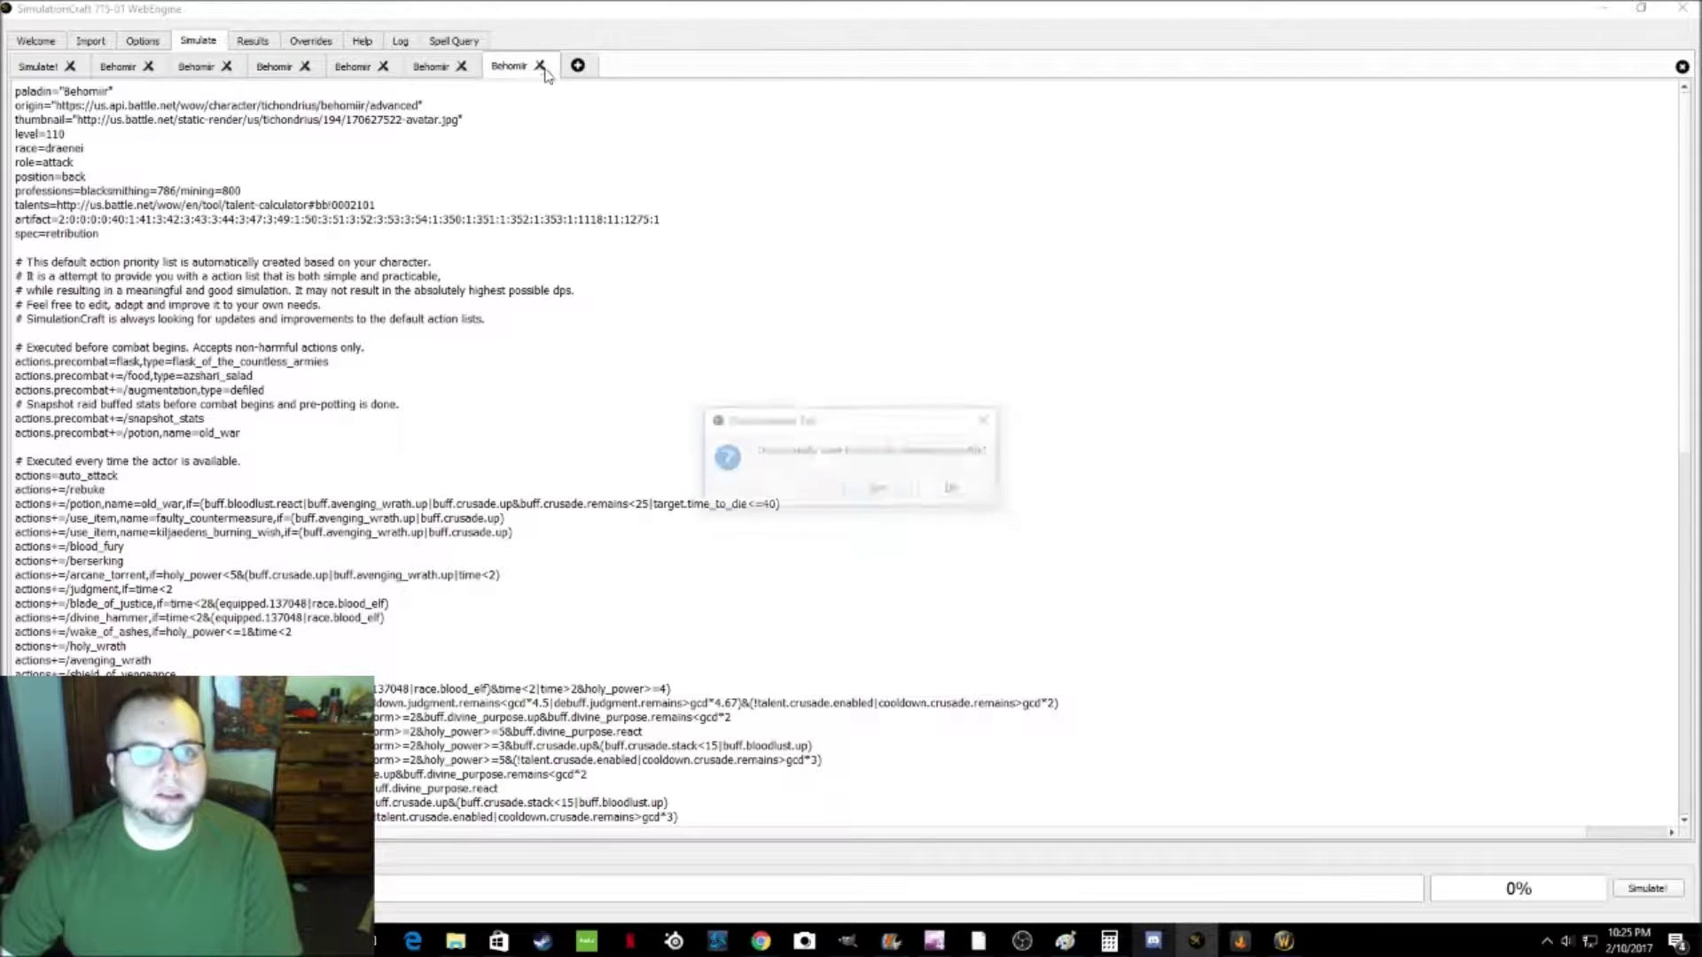
left_click(877, 487)
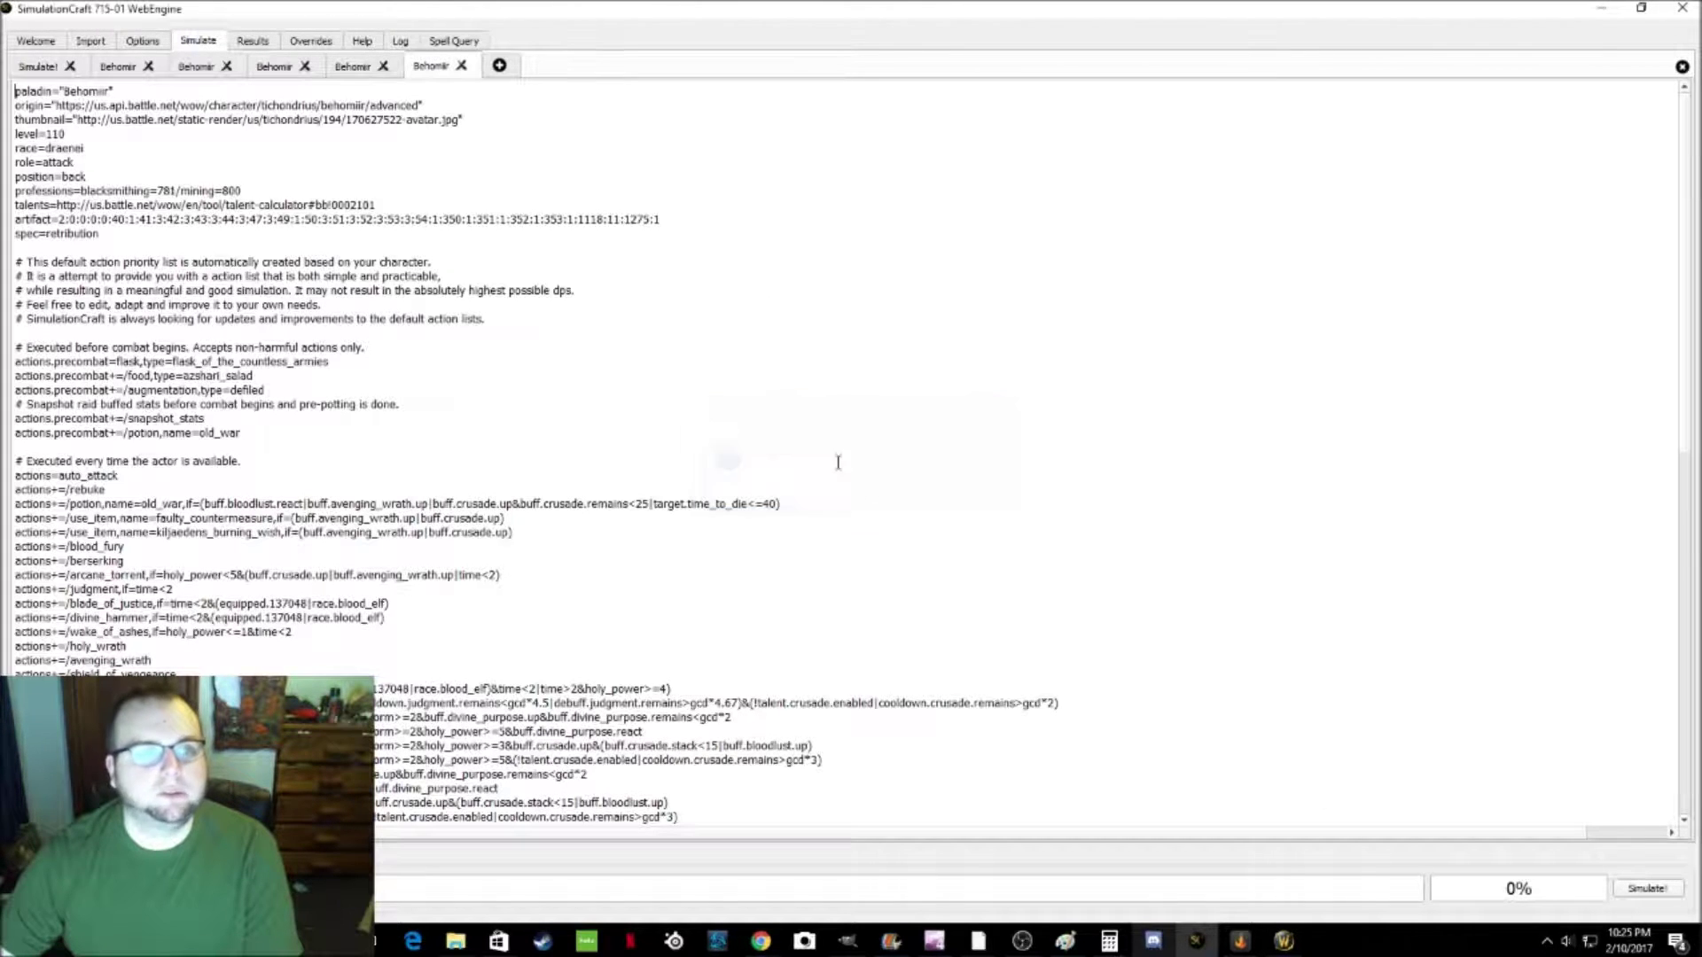
Step: Open the simulation results and review the paladin's DPS summary, talents, artifact traits and scale factors
left_click(253, 41)
scroll(227, 416, "up", 5)
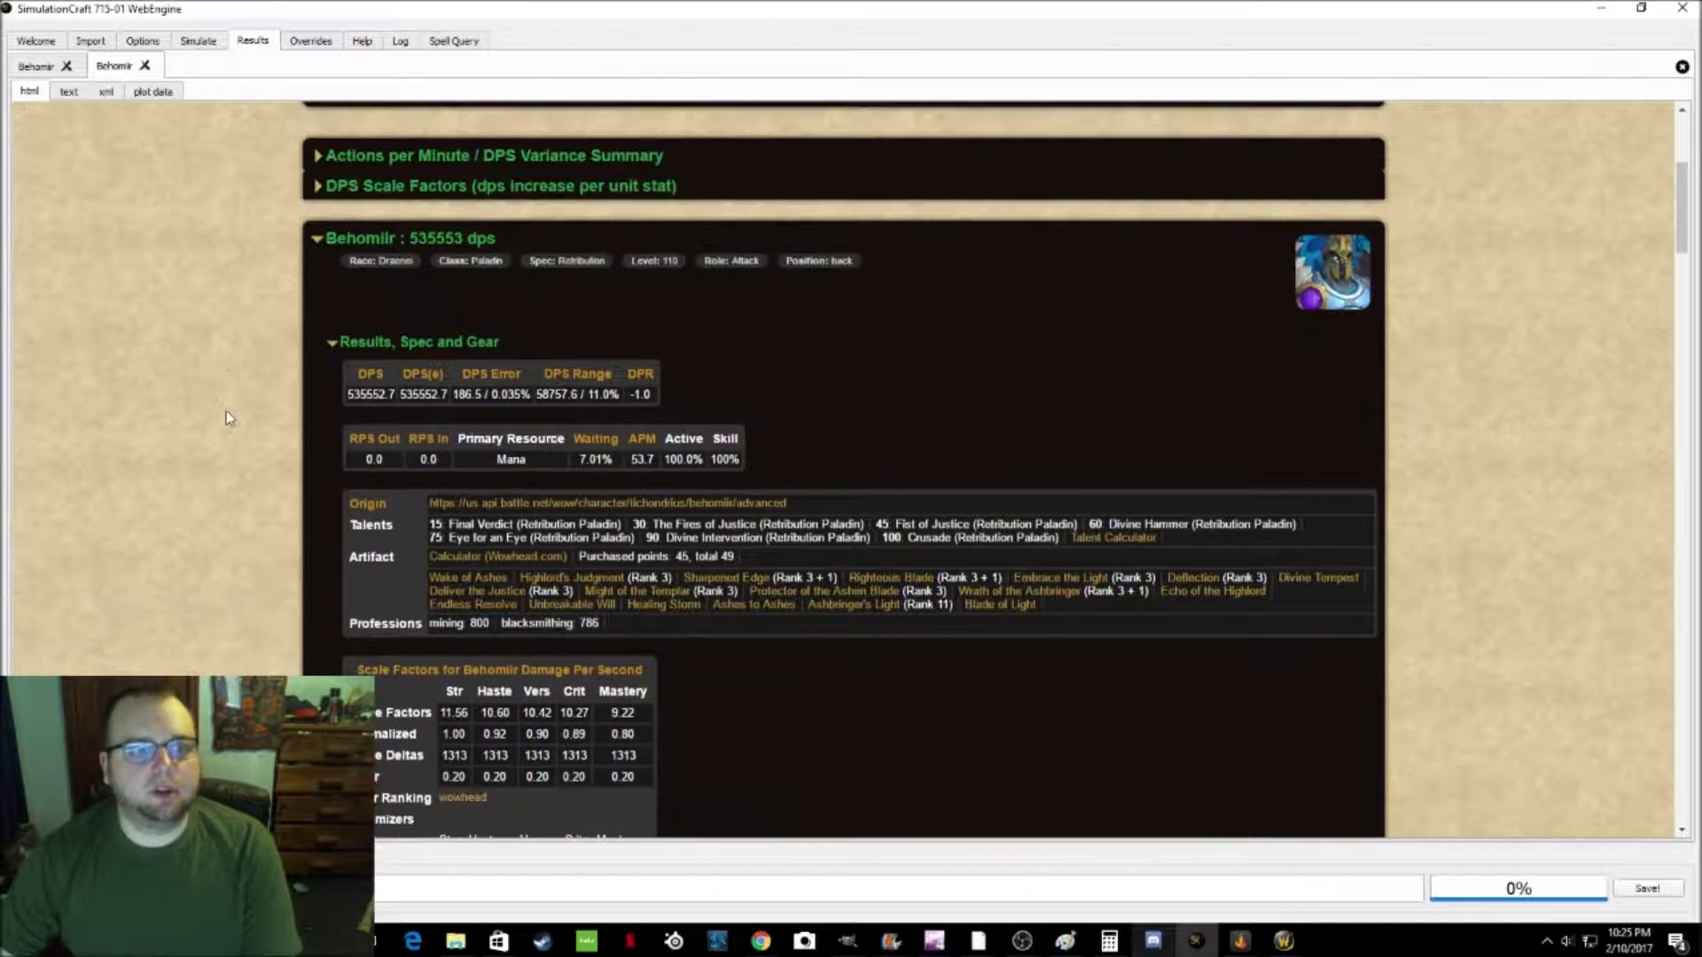
scroll(239, 408, "up", 1)
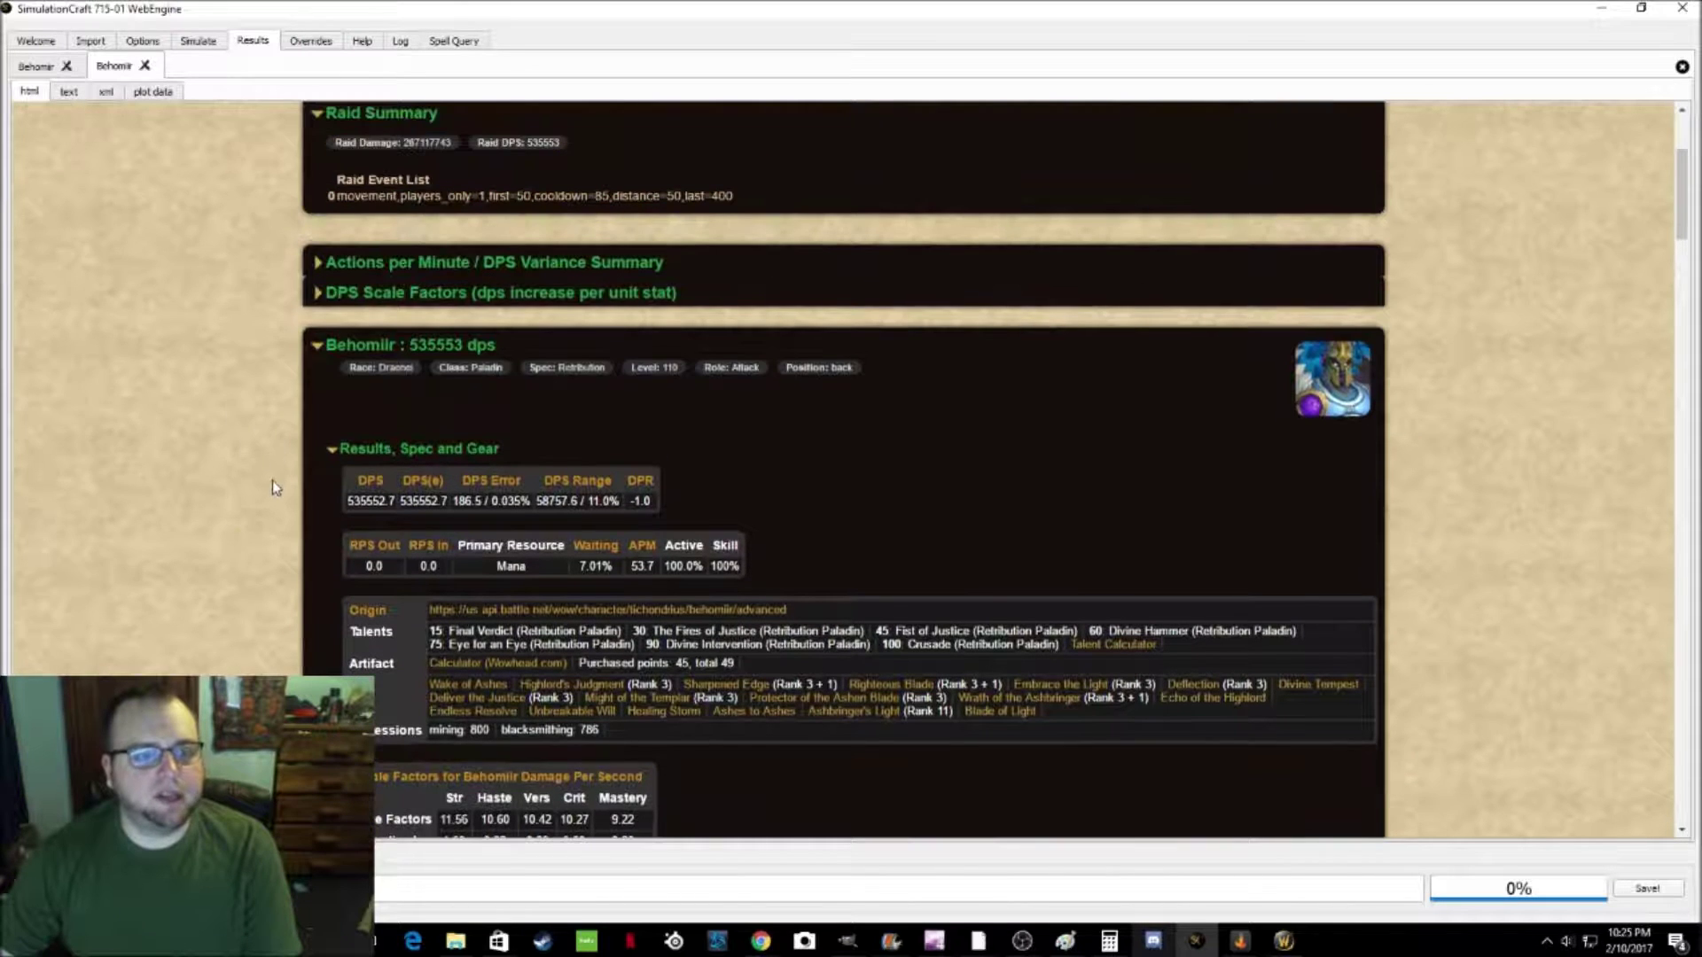
scroll(284, 487, "down", 1)
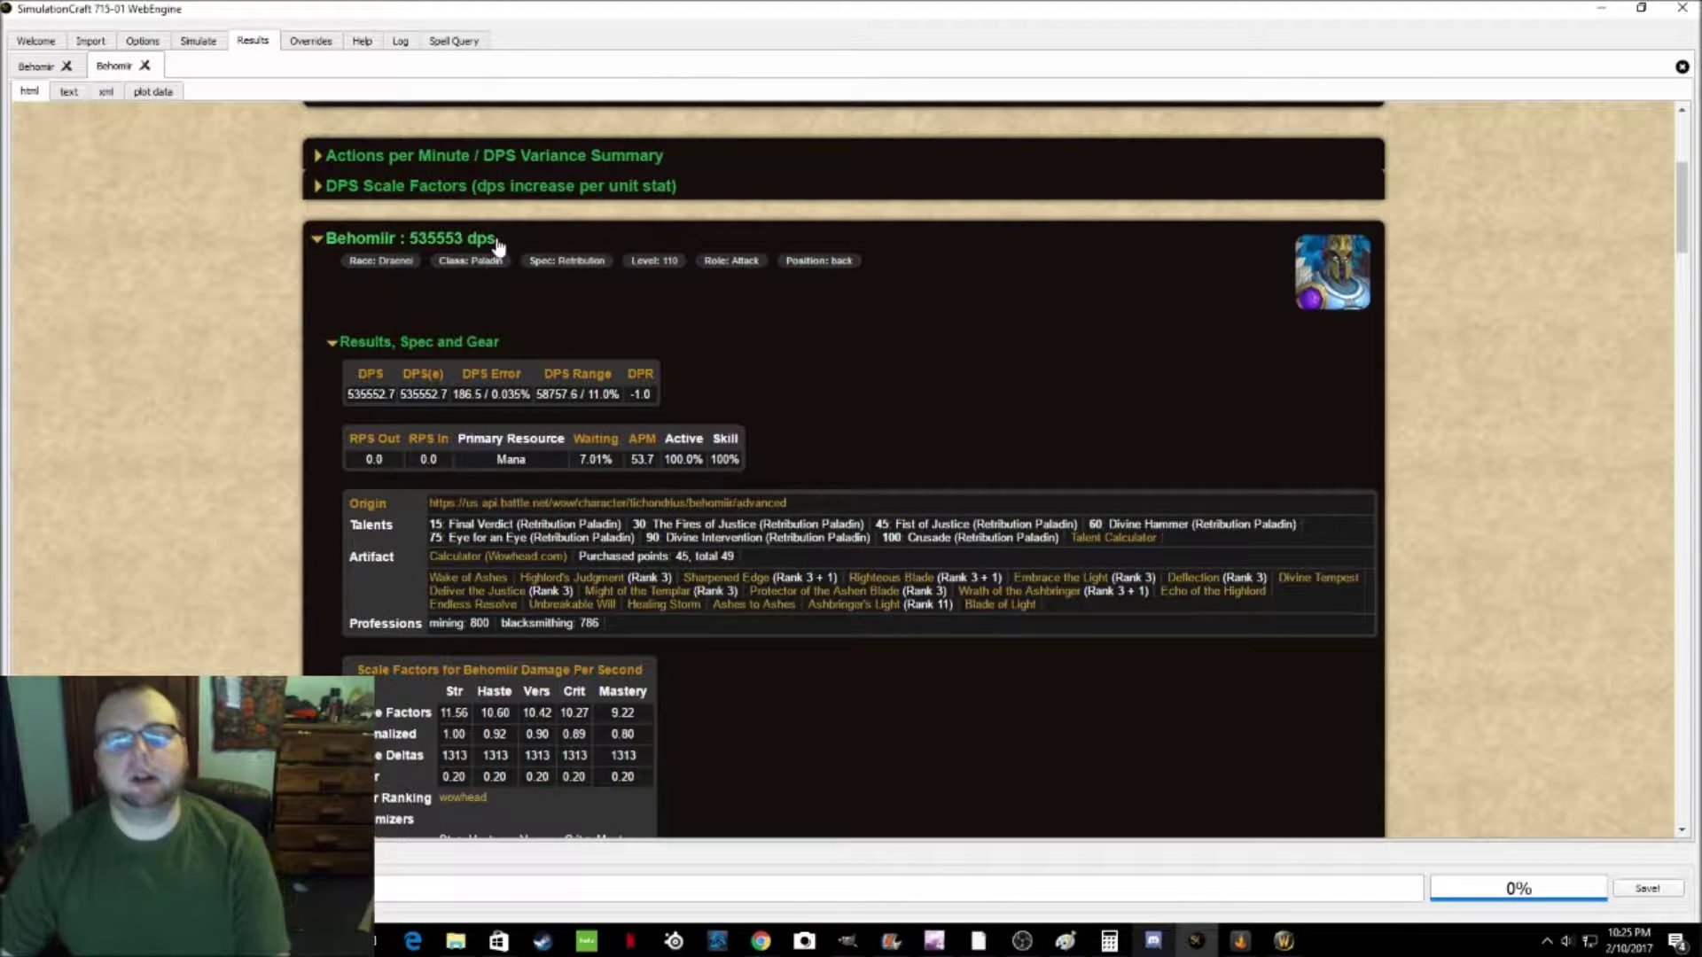
scroll(658, 408, "down", 1)
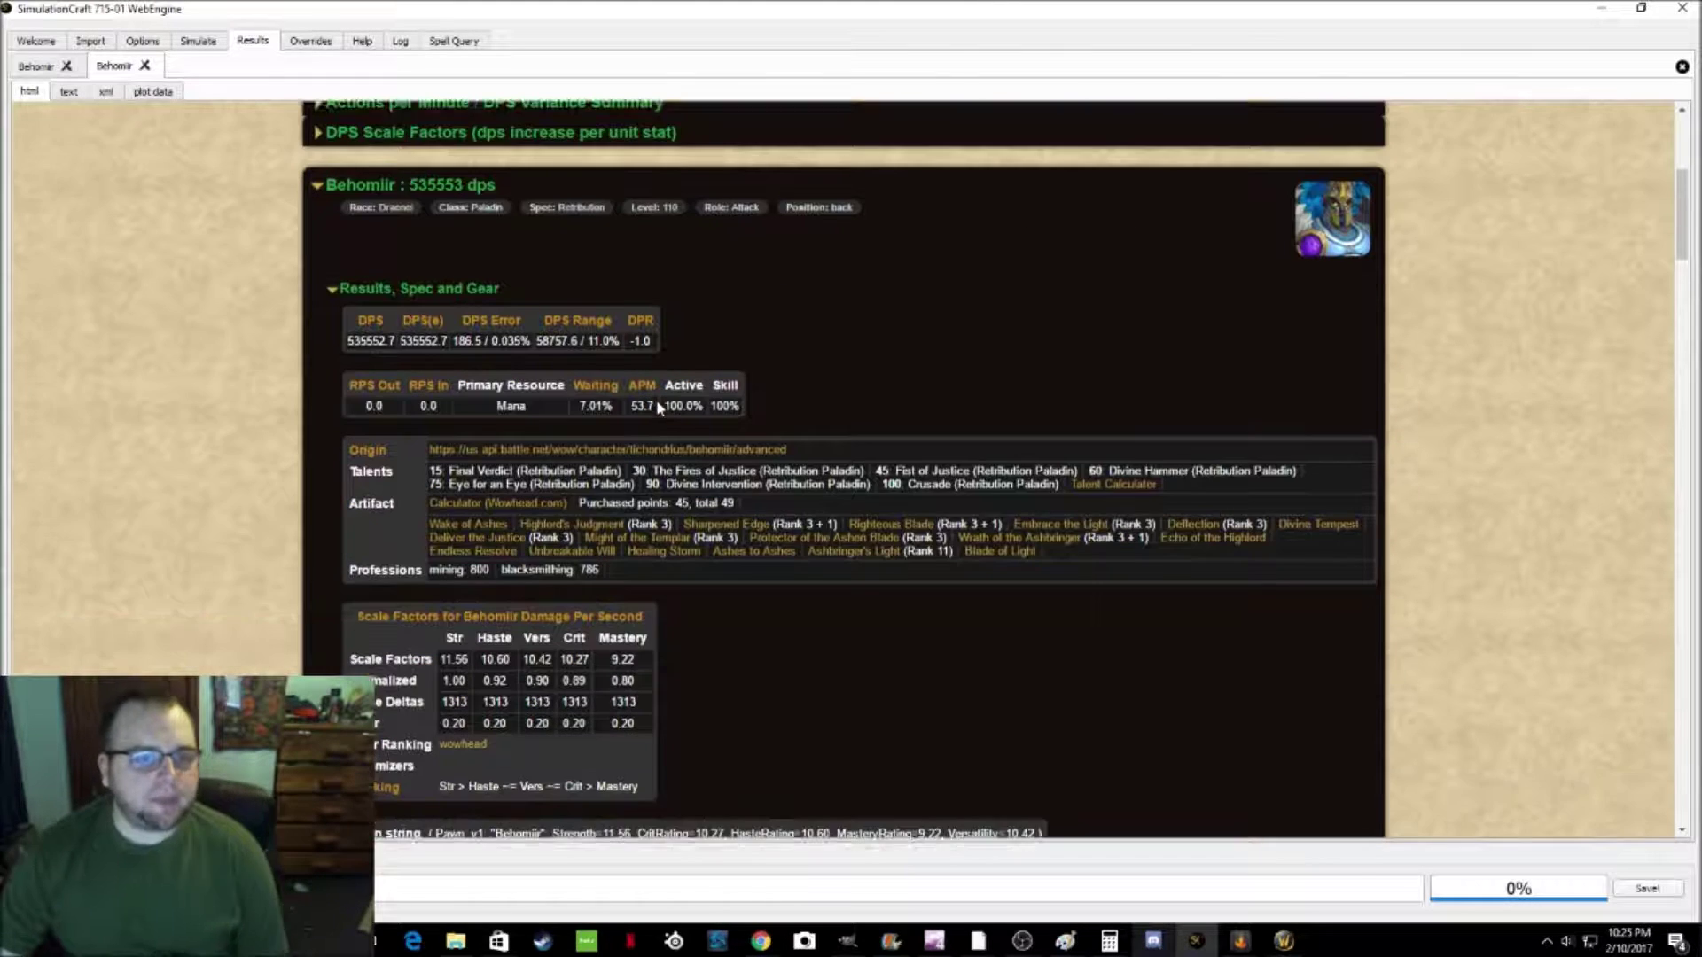
scroll(659, 408, "down", 1)
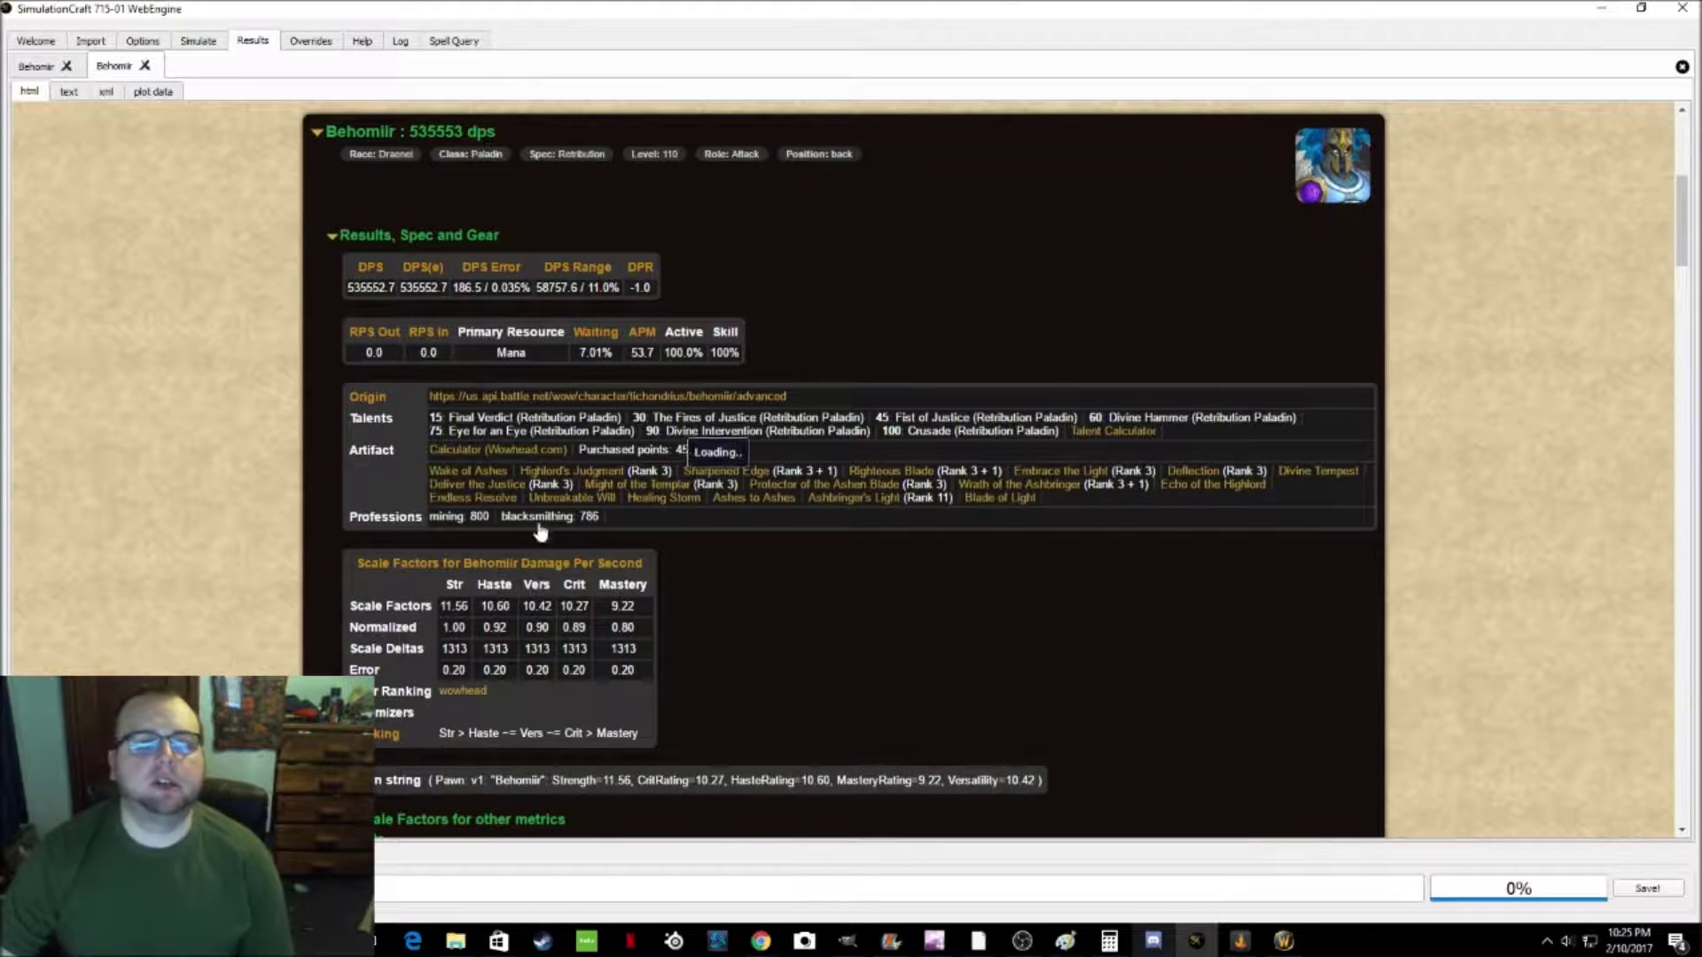
Step: Select the entire Pawn string below the scale factors, bring up its copy option and dismiss it
scroll(771, 563, "down", 2)
scroll(780, 570, "down", 3)
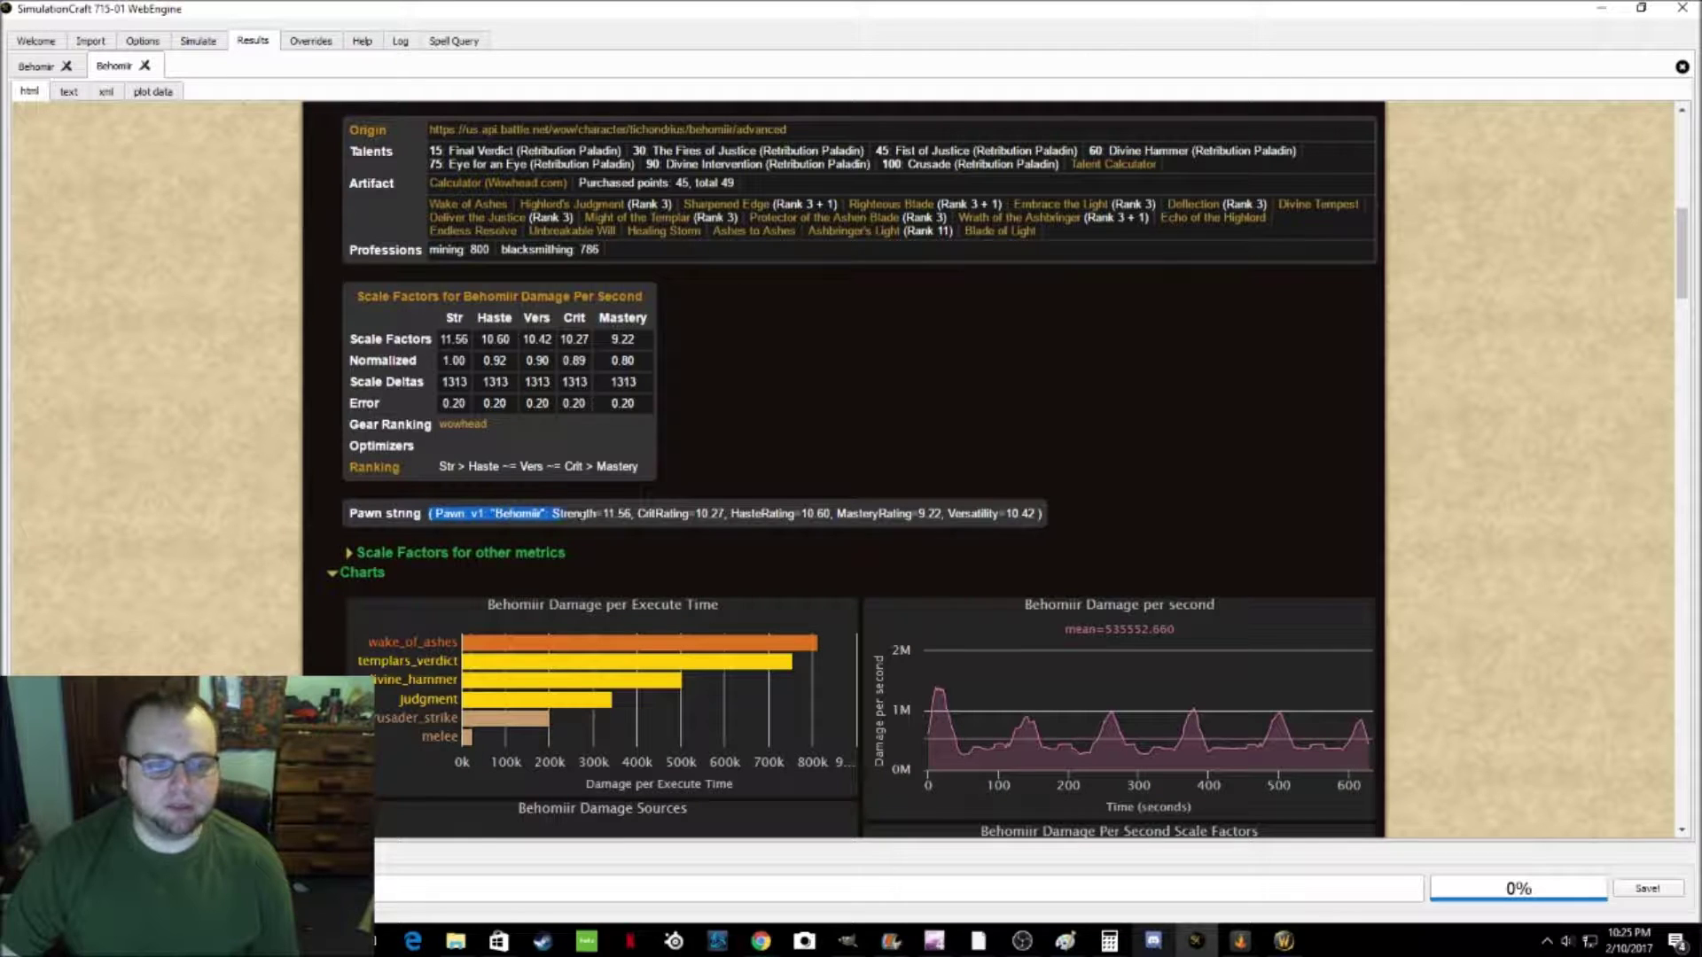
left_click_drag(556, 514, 1043, 514)
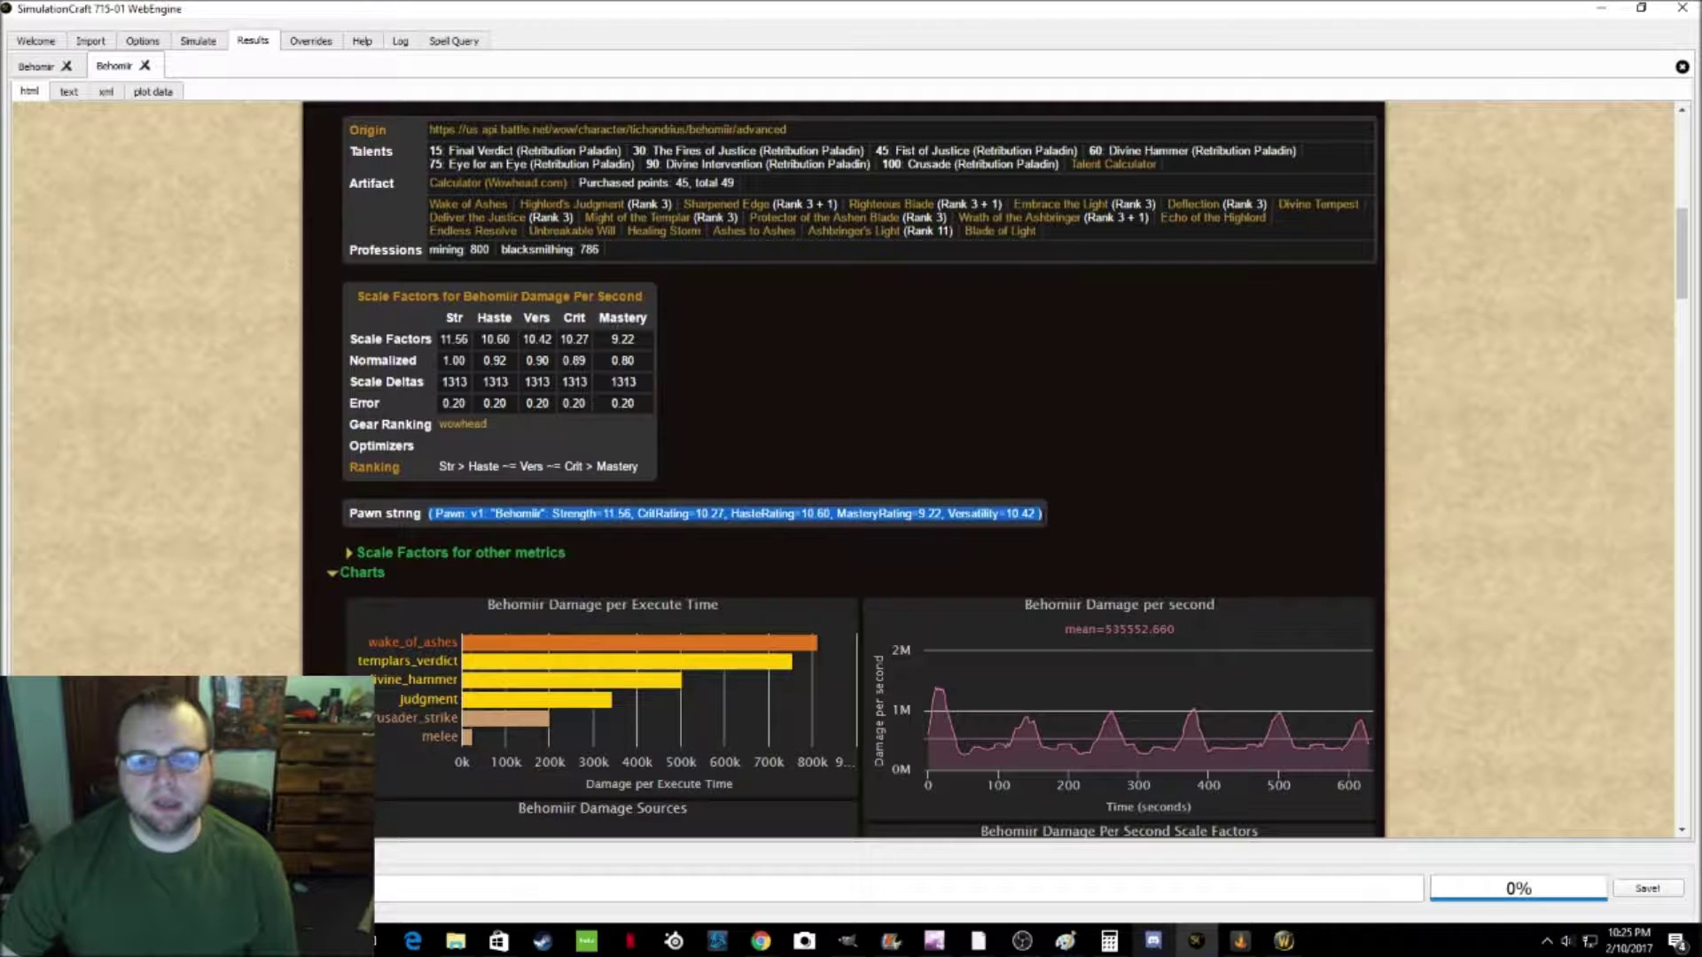
right_click(970, 515)
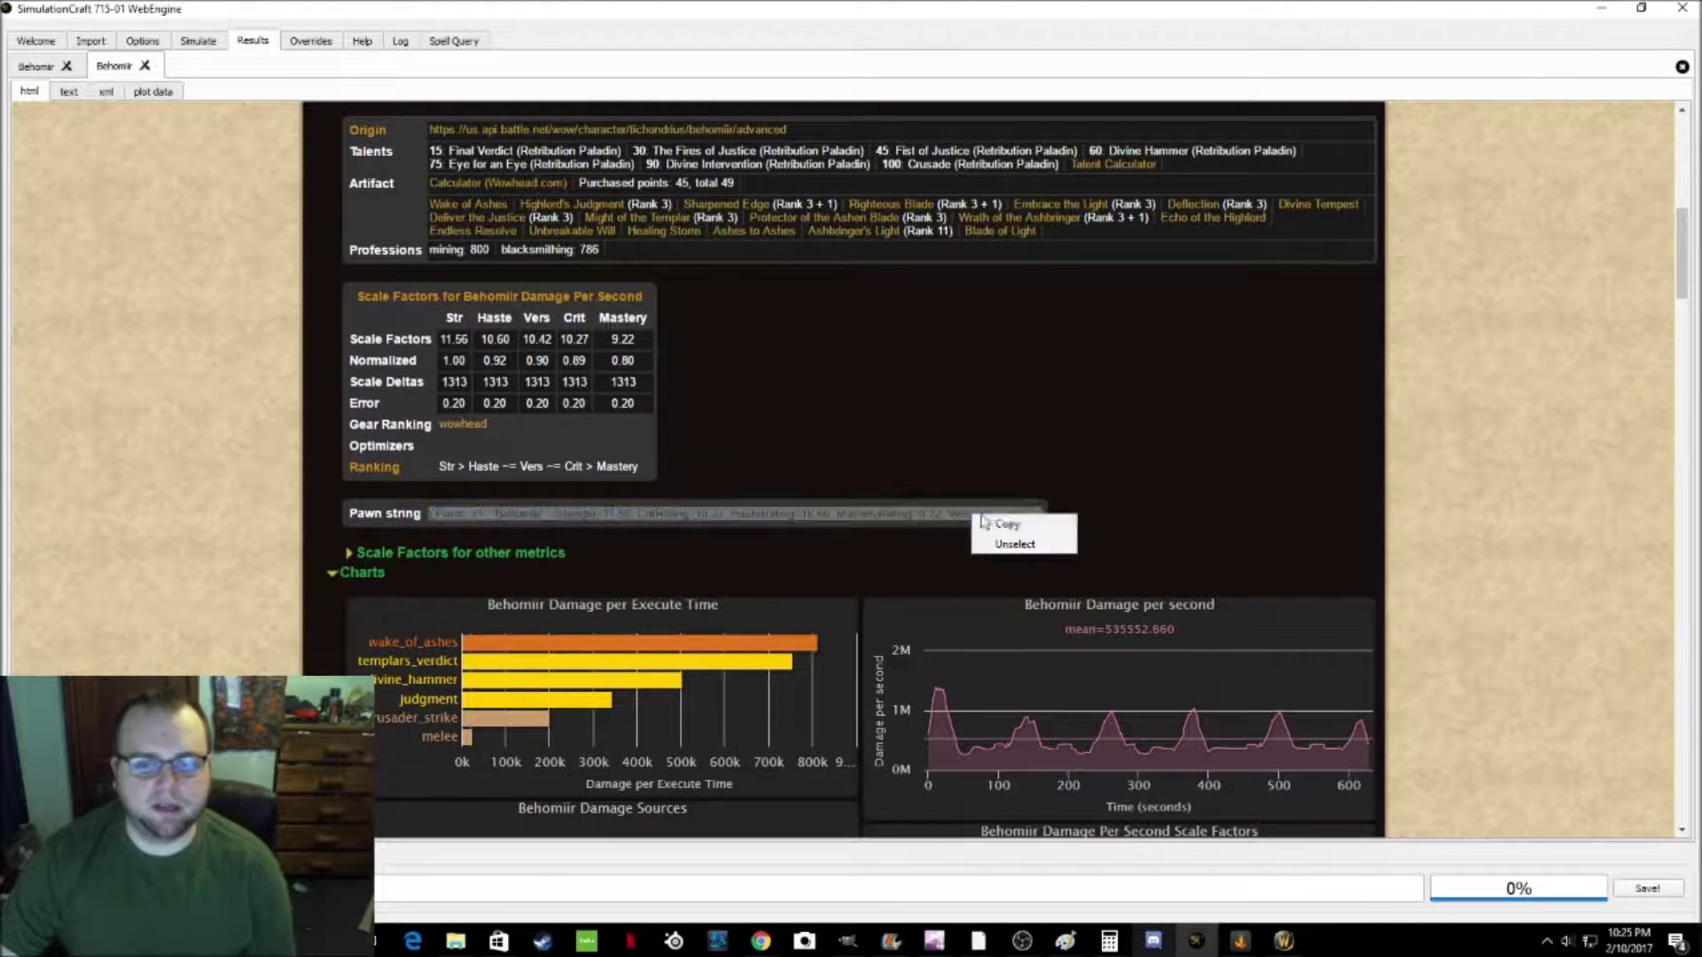
left_click(1095, 480)
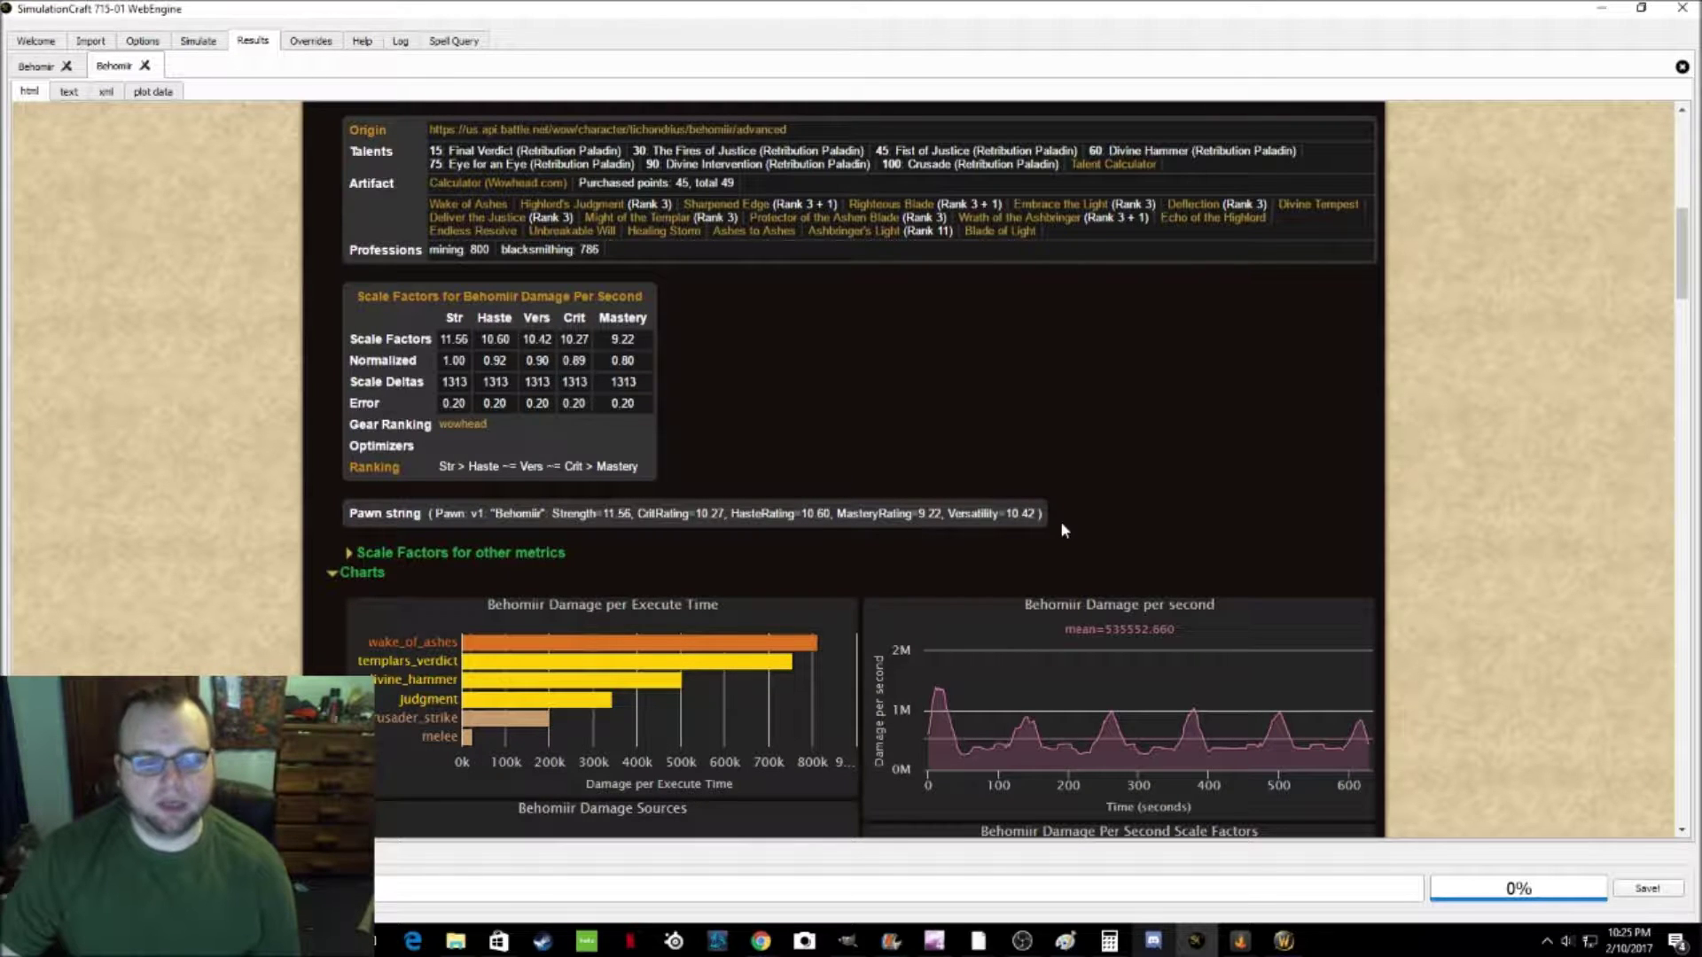
Step: Examine the report's damage charts, ability statistics, buffs, procs and resource tables
scroll(1049, 523, "down", 4)
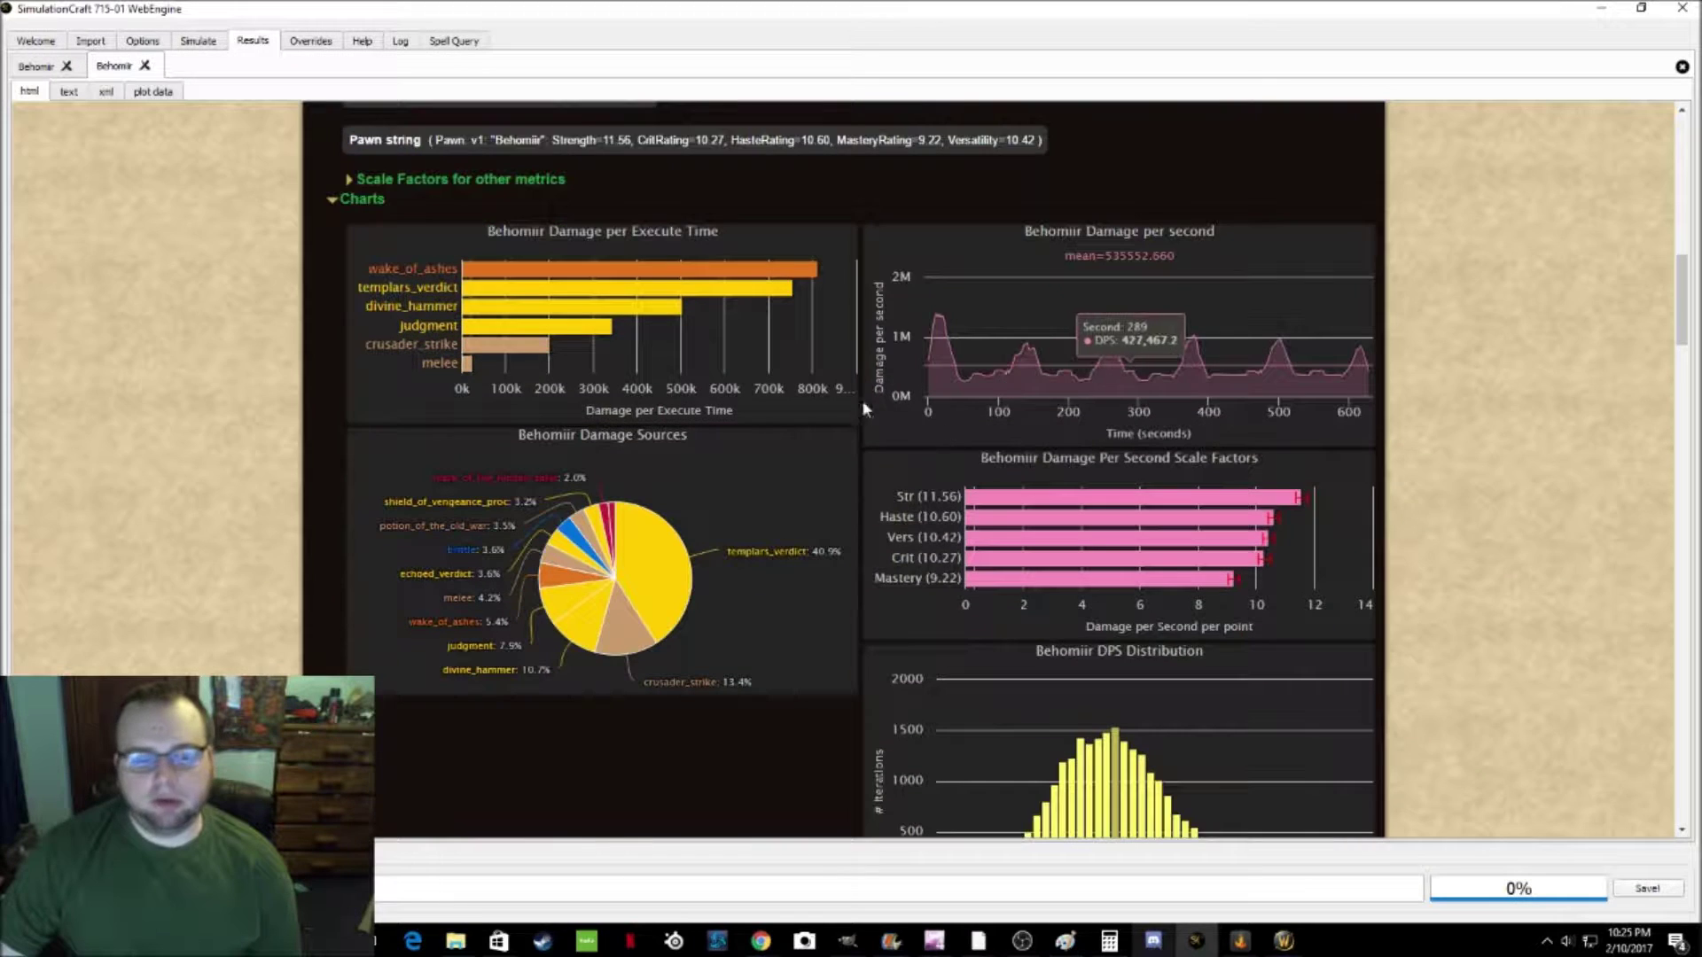
scroll(850, 602, "down", 5)
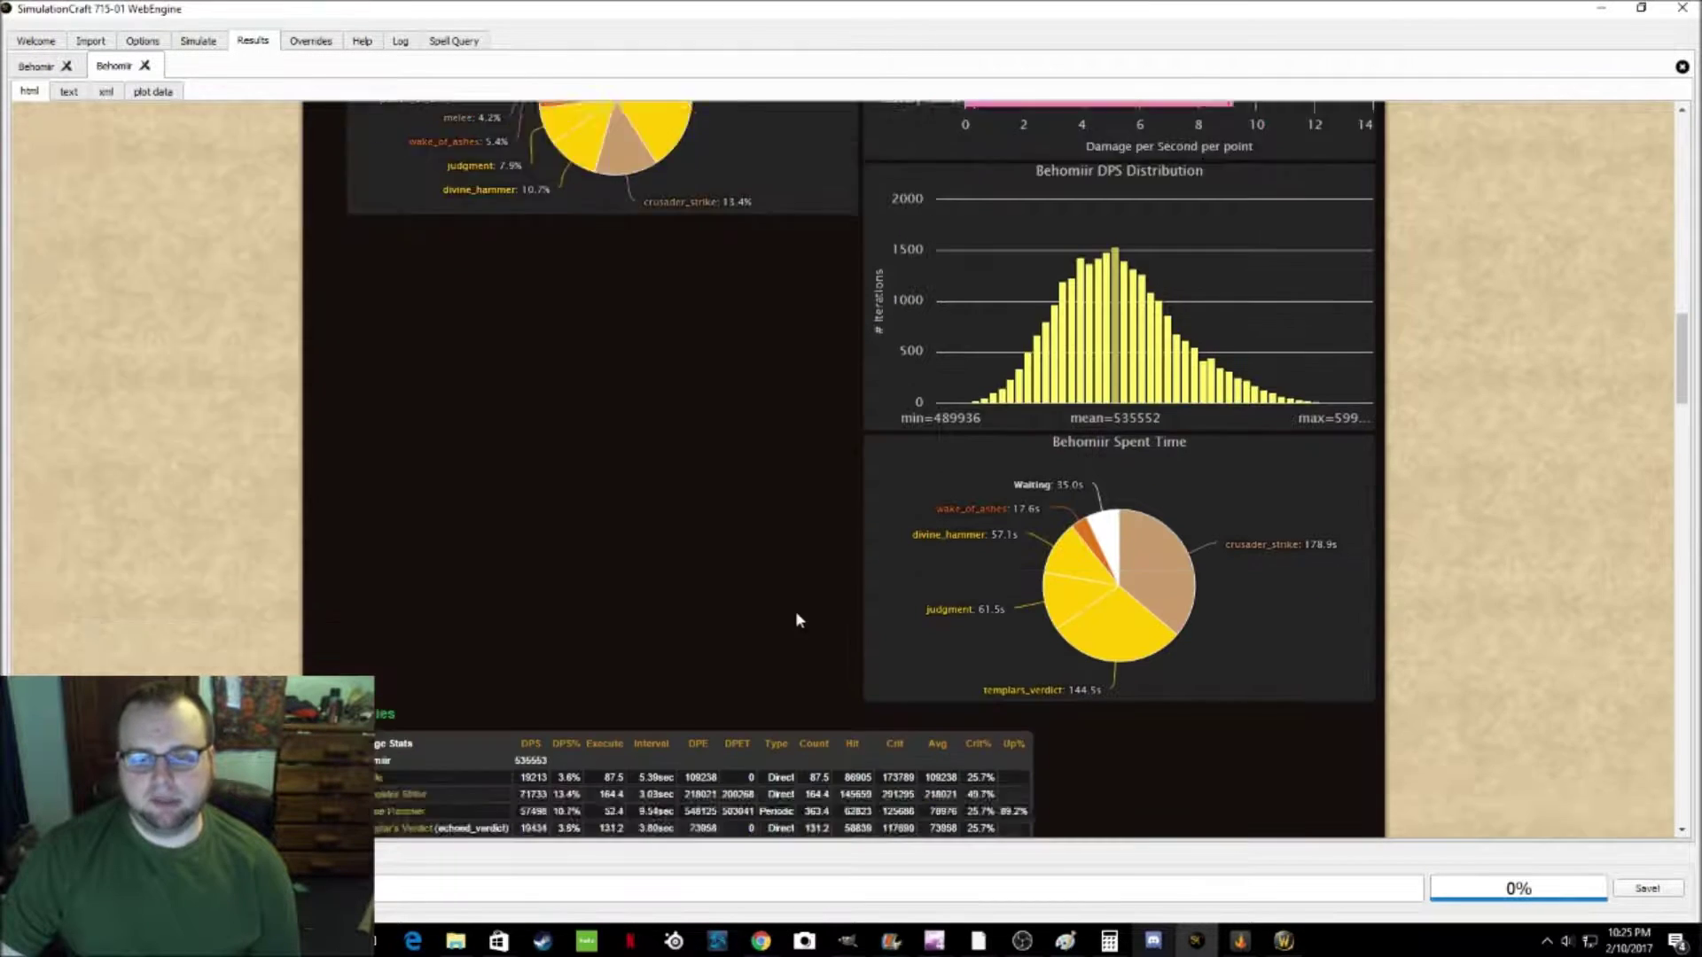
scroll(908, 519, "down", 5)
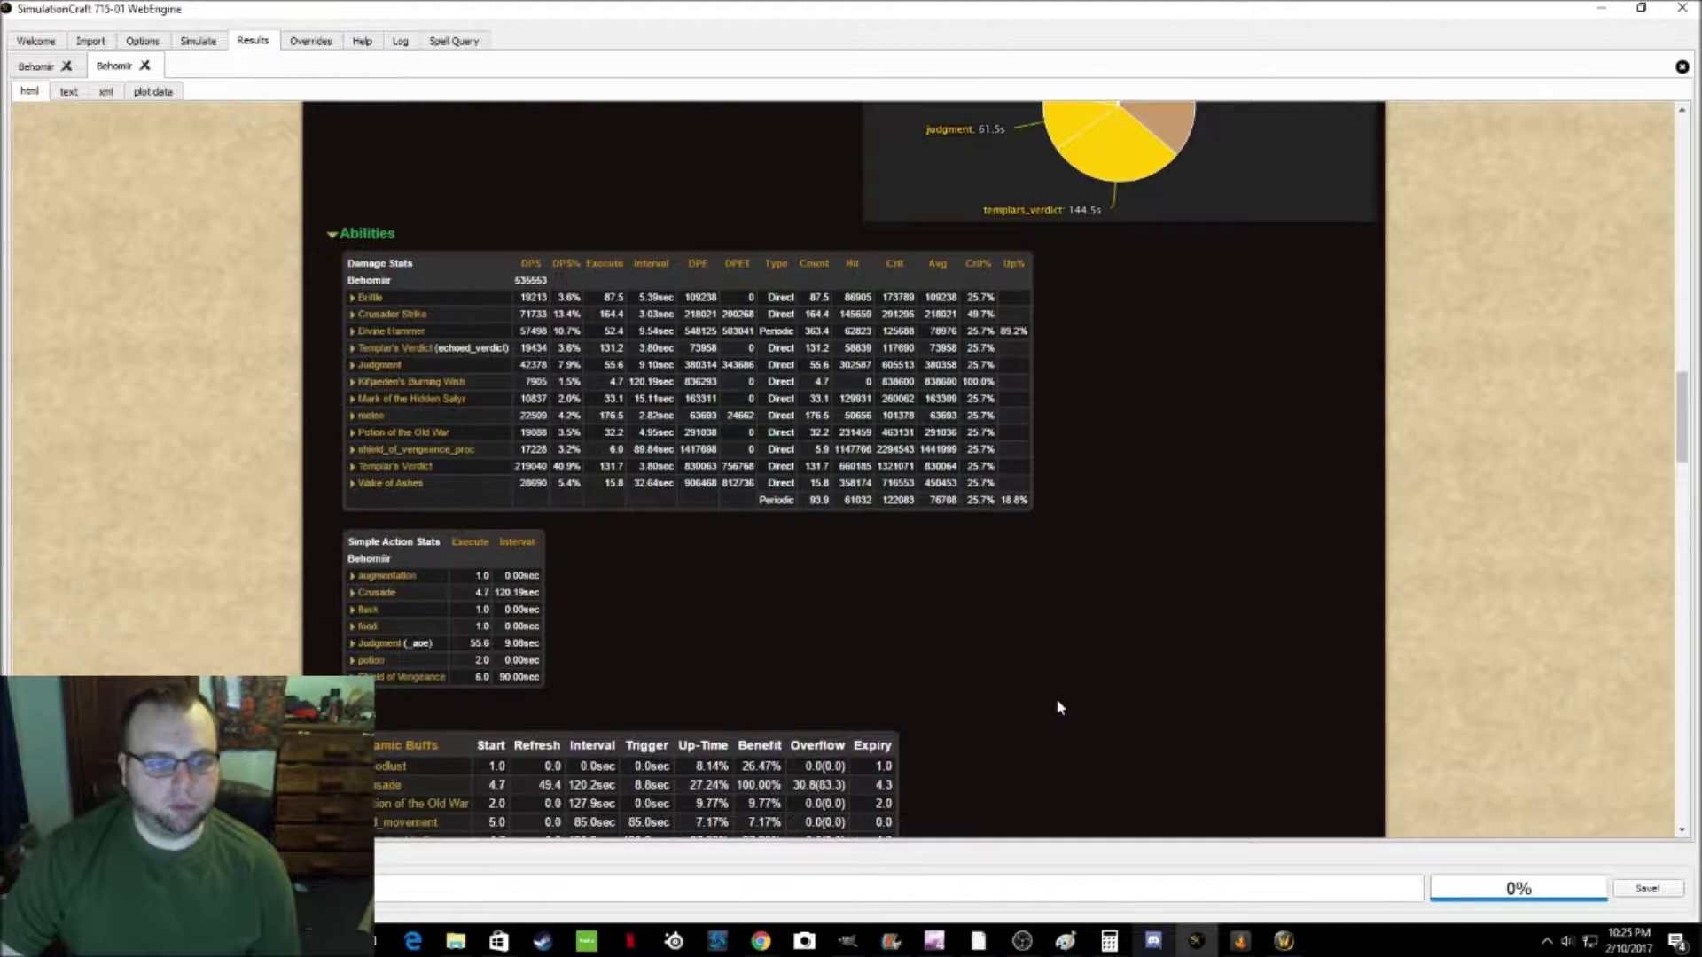
scroll(769, 640, "down", 2)
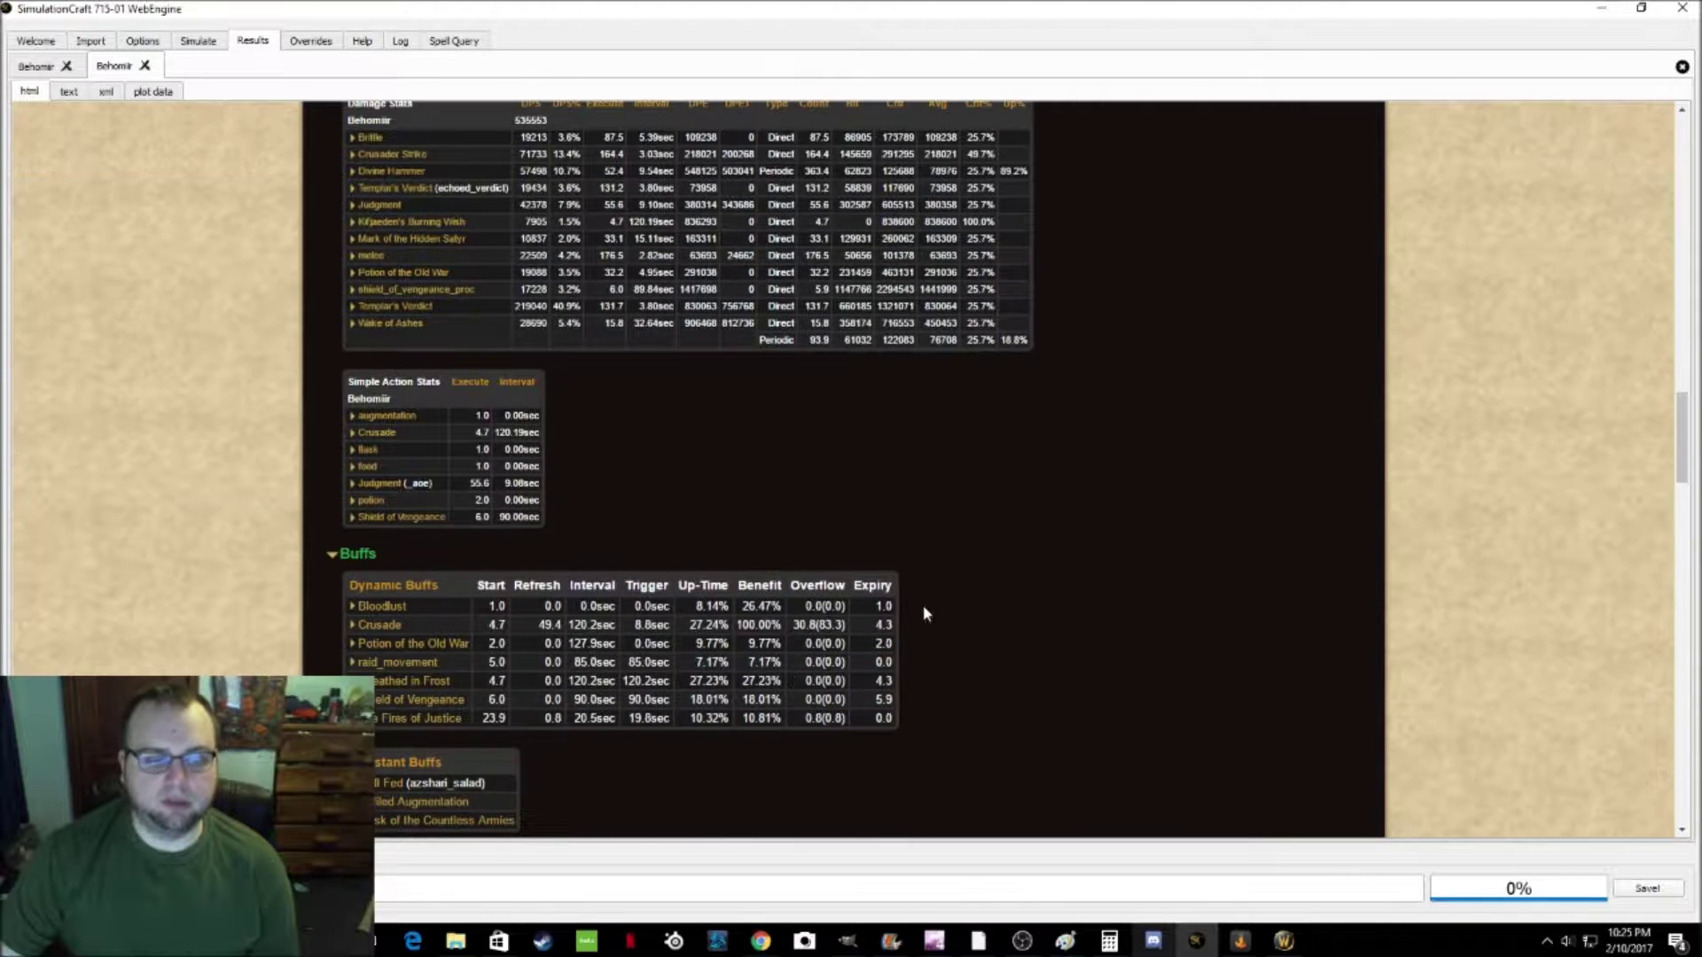
scroll(904, 629, "down", 3)
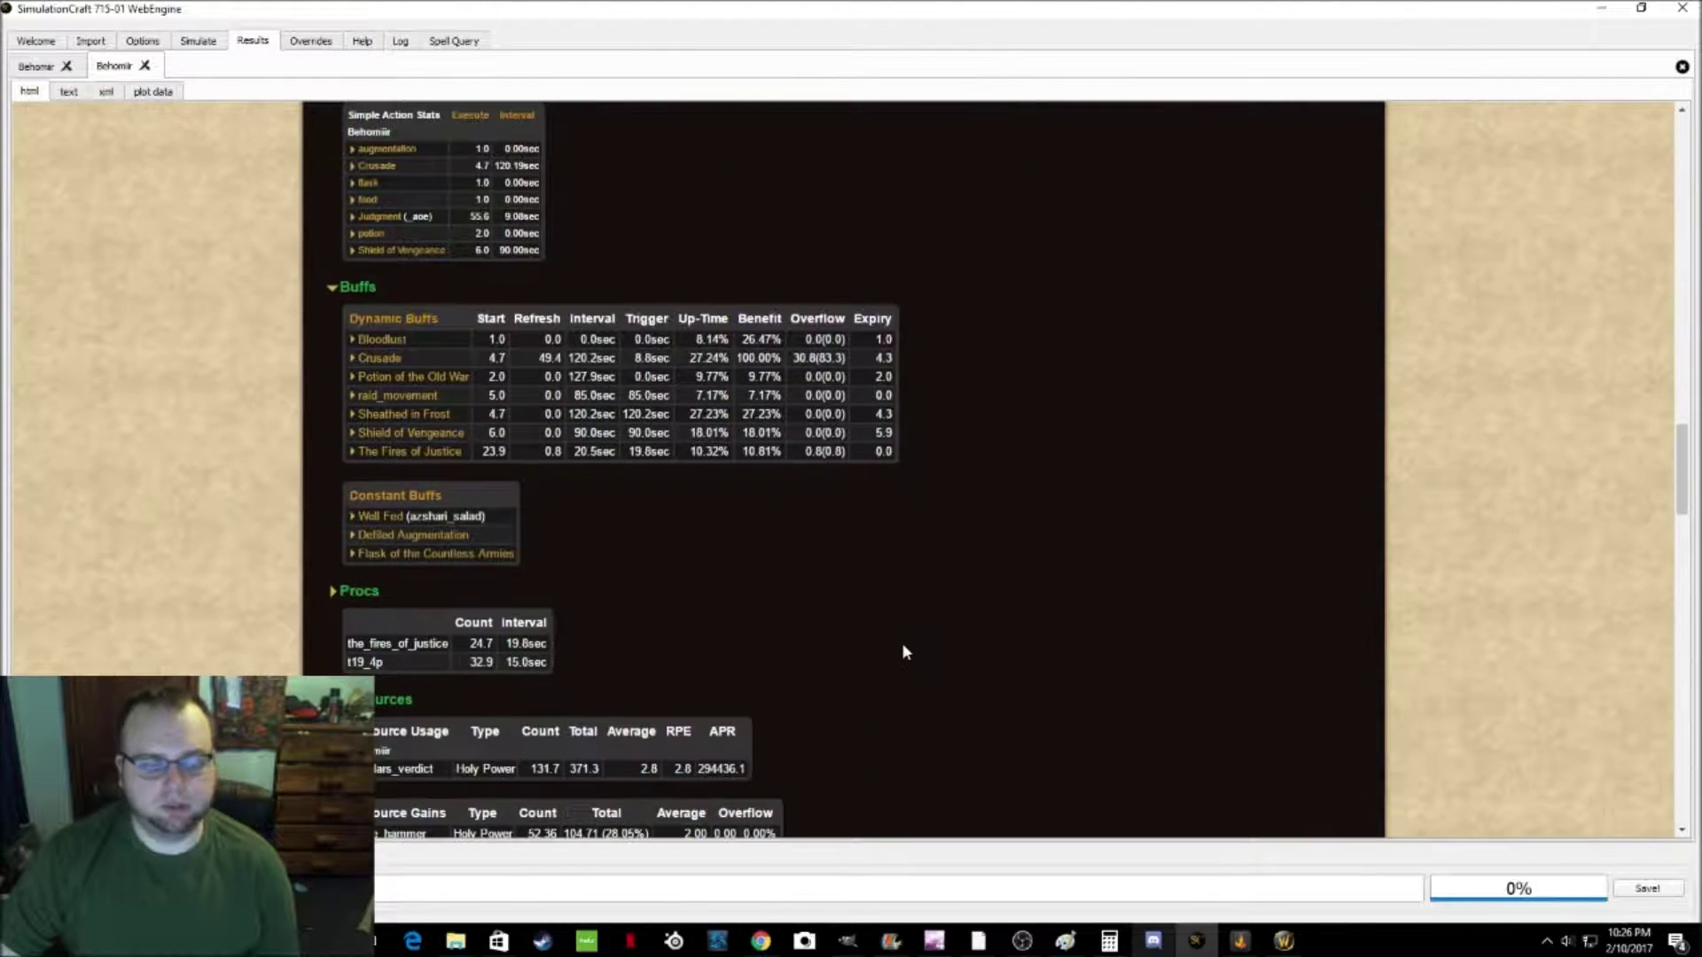
scroll(901, 652, "down", 2)
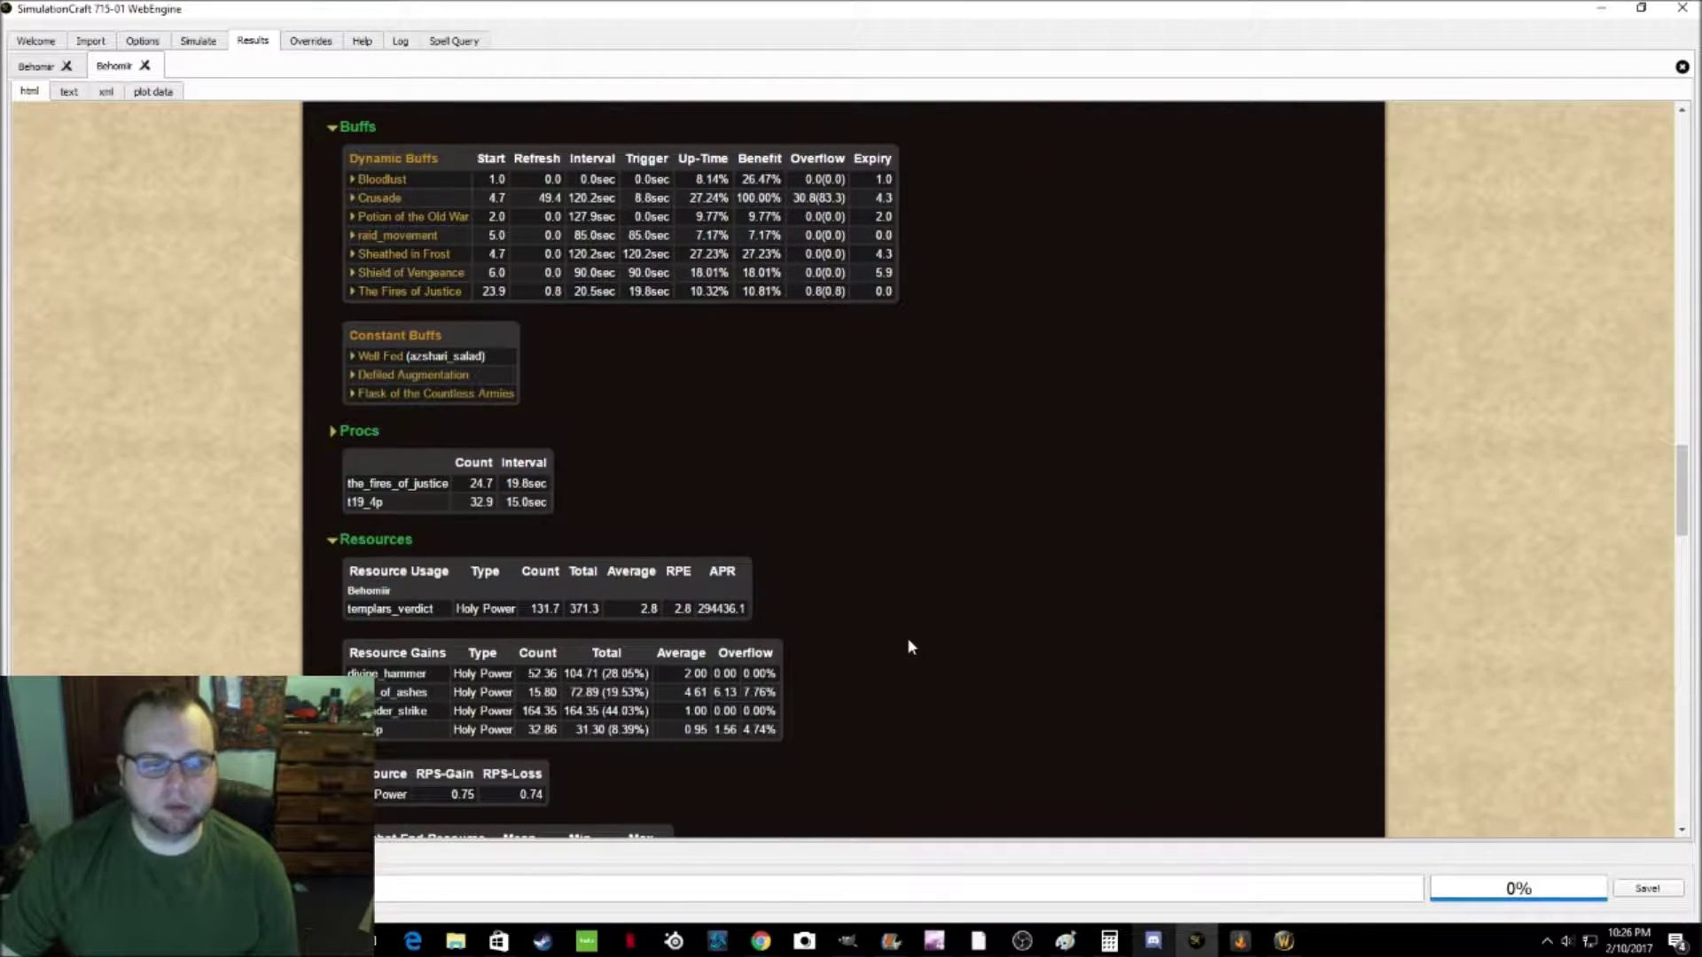
Step: Recheck the damage source and stat scale factor charts, and return to the character's overall DPS and raid summary
scroll(908, 647, "up", 6)
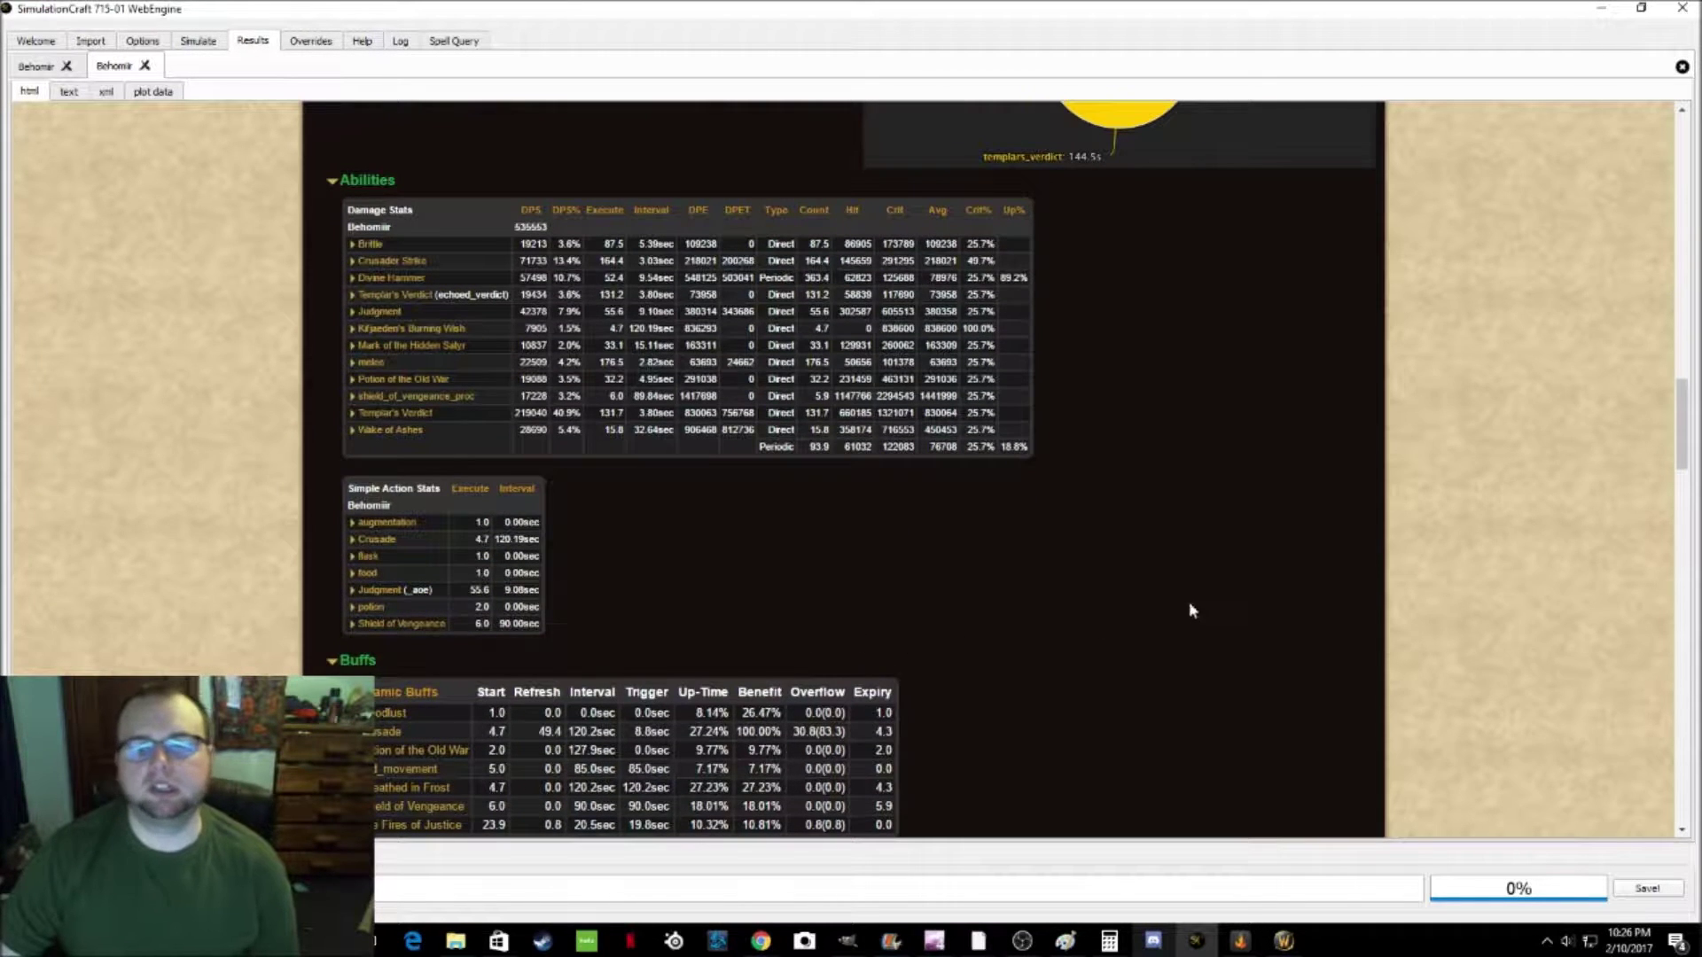
scroll(1189, 601, "up", 2)
scroll(1486, 674, "up", 8)
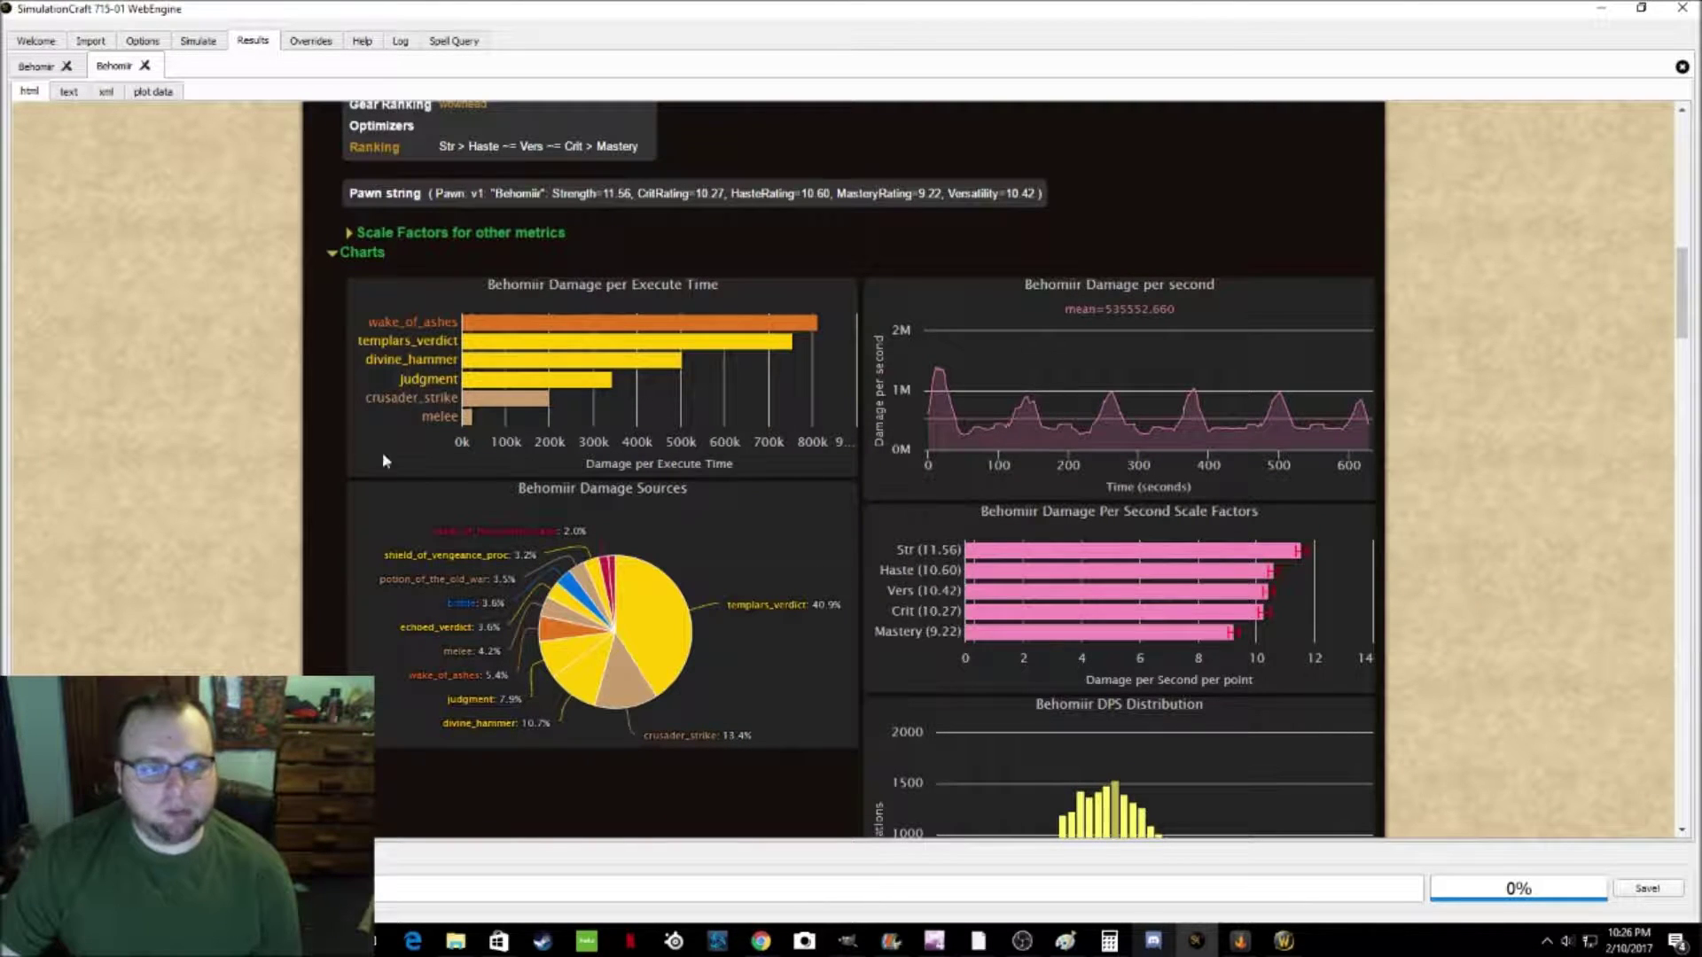
mouse_move(674, 632)
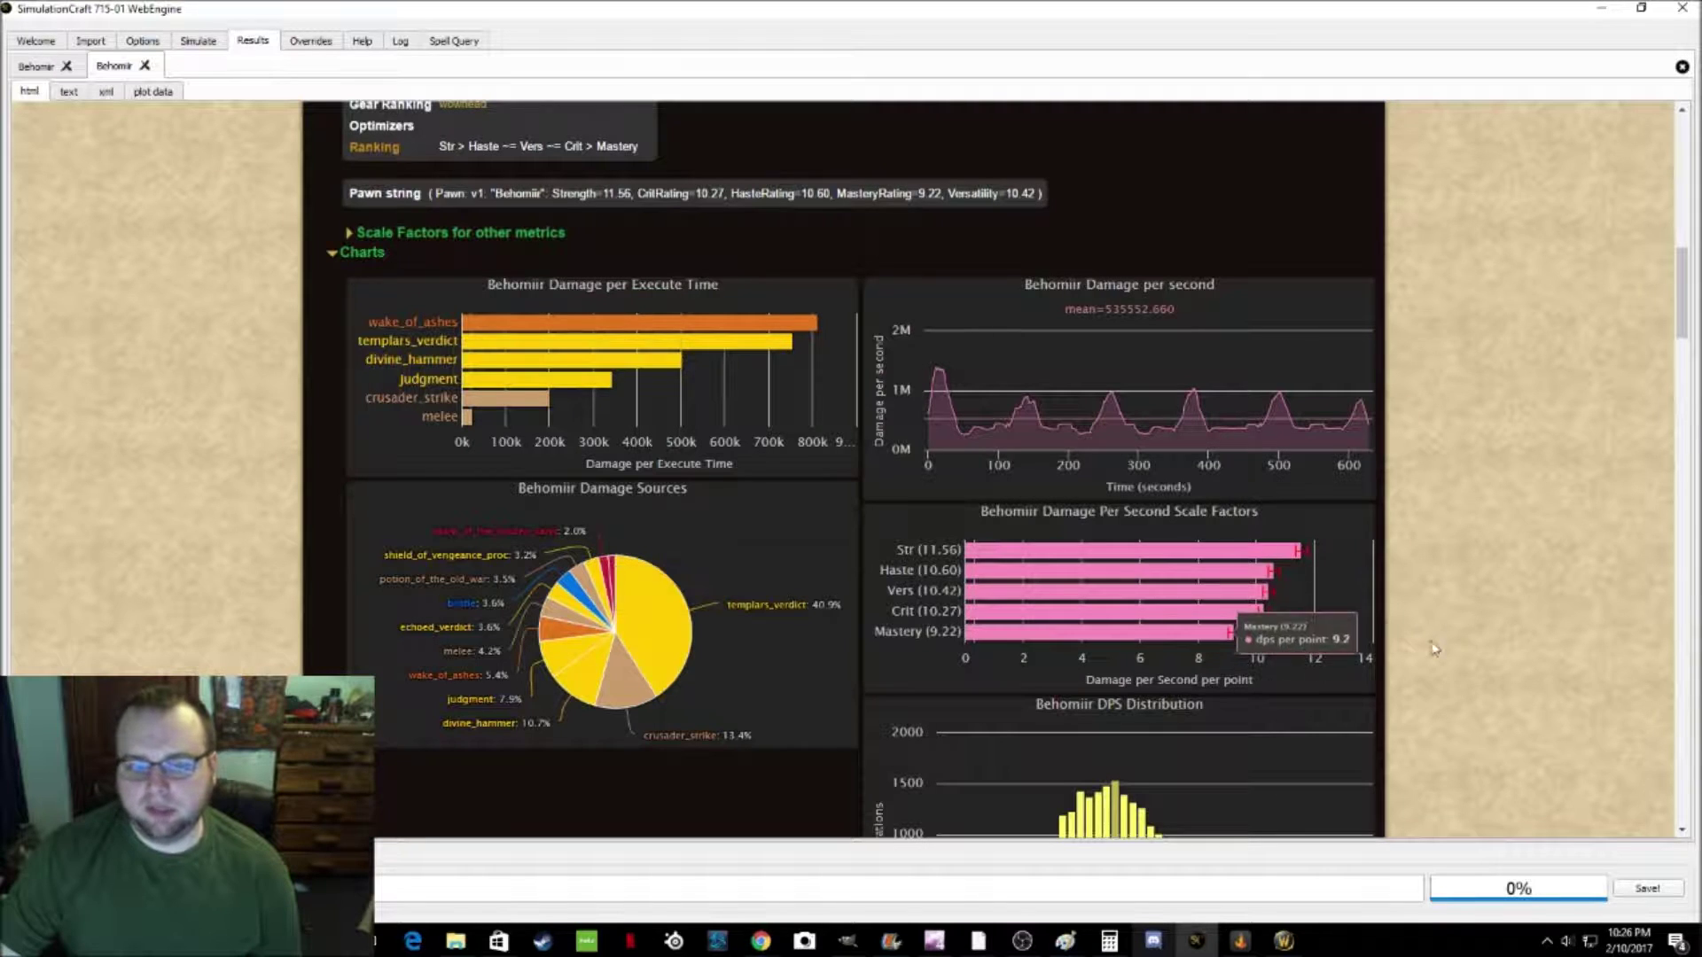
scroll(1484, 657, "down", 2)
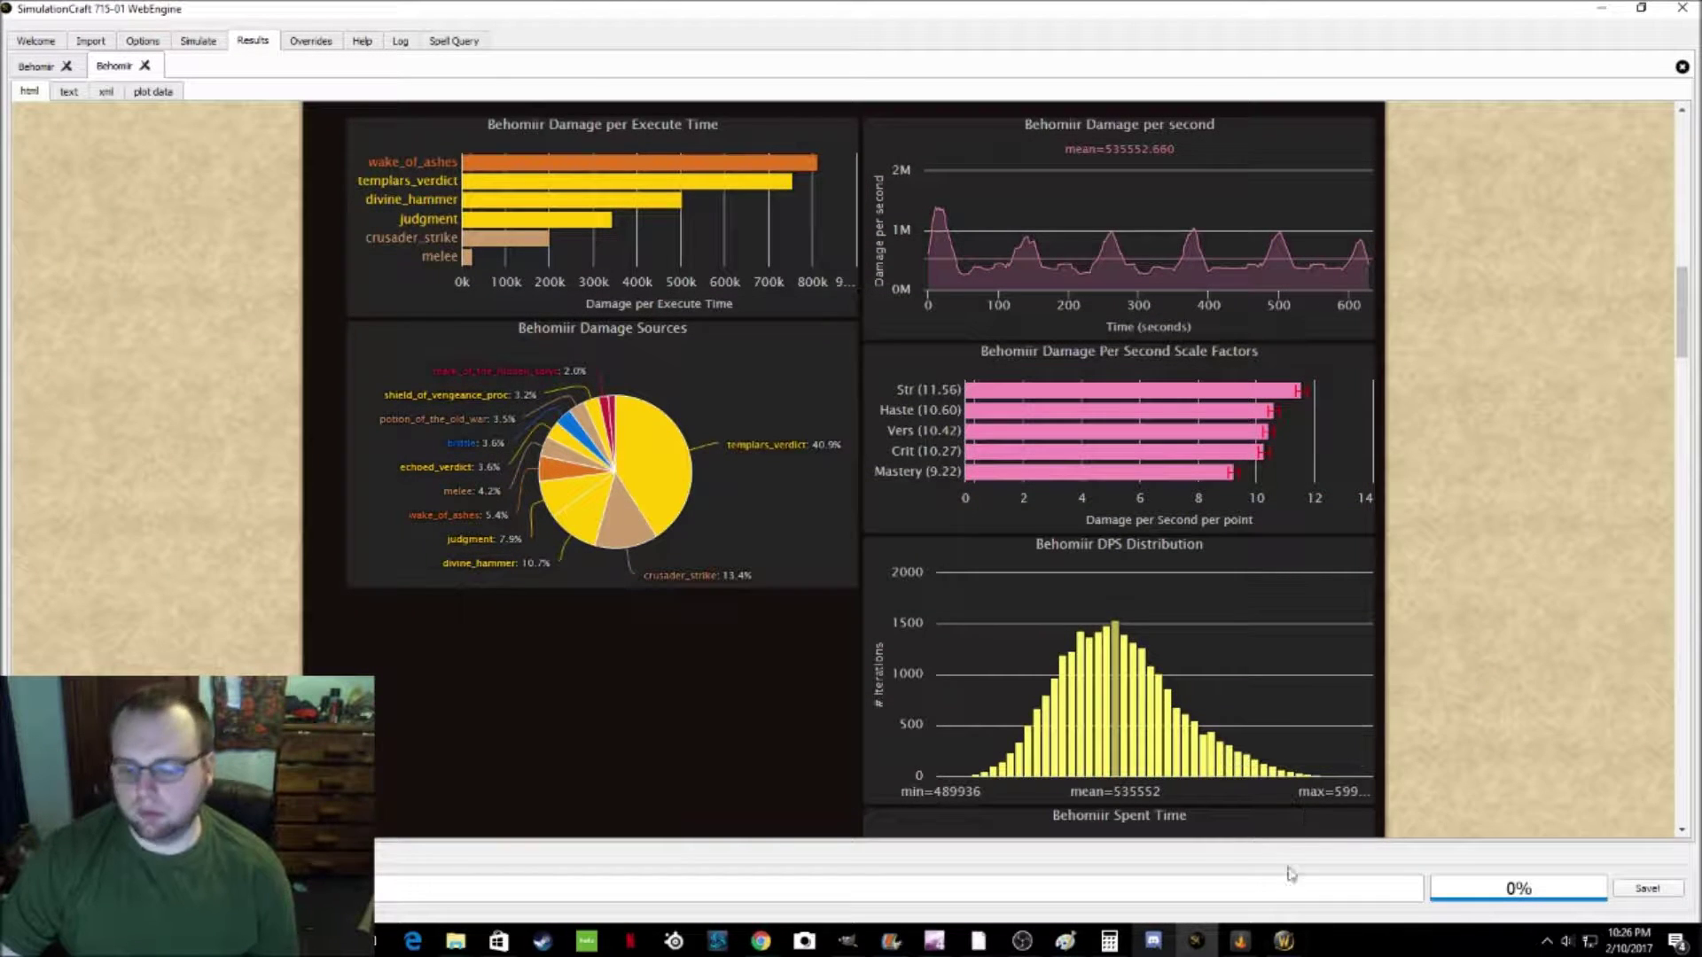
scroll(541, 330, "up", 10)
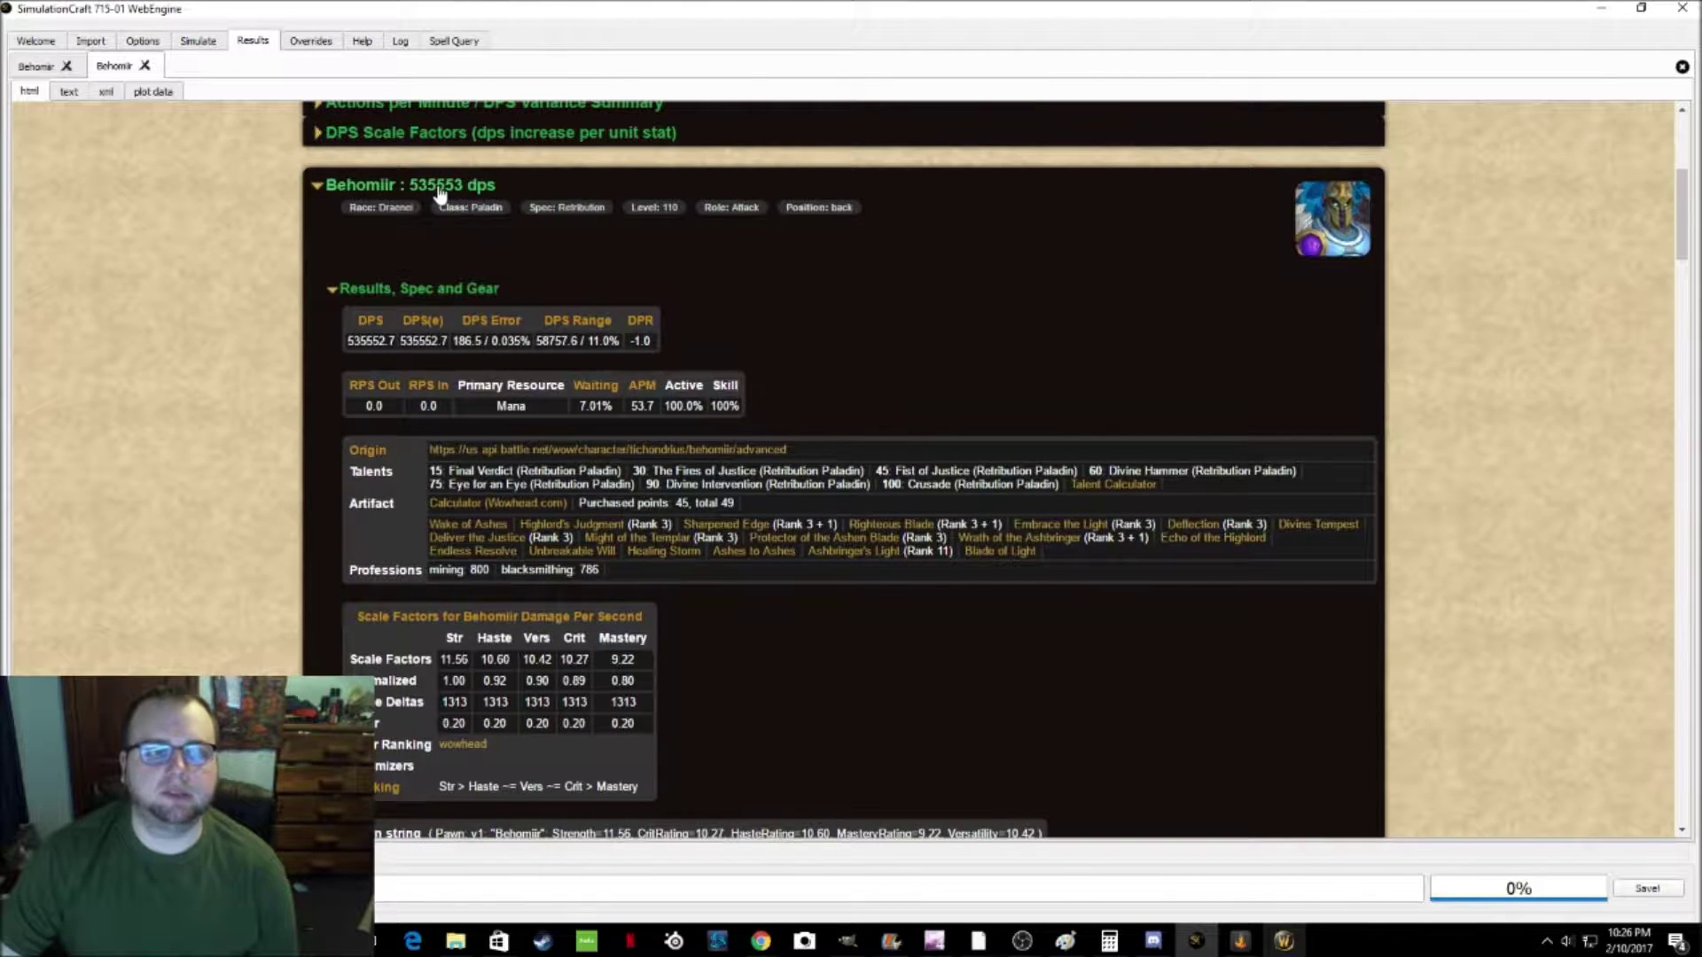
scroll(508, 221, "up", 2)
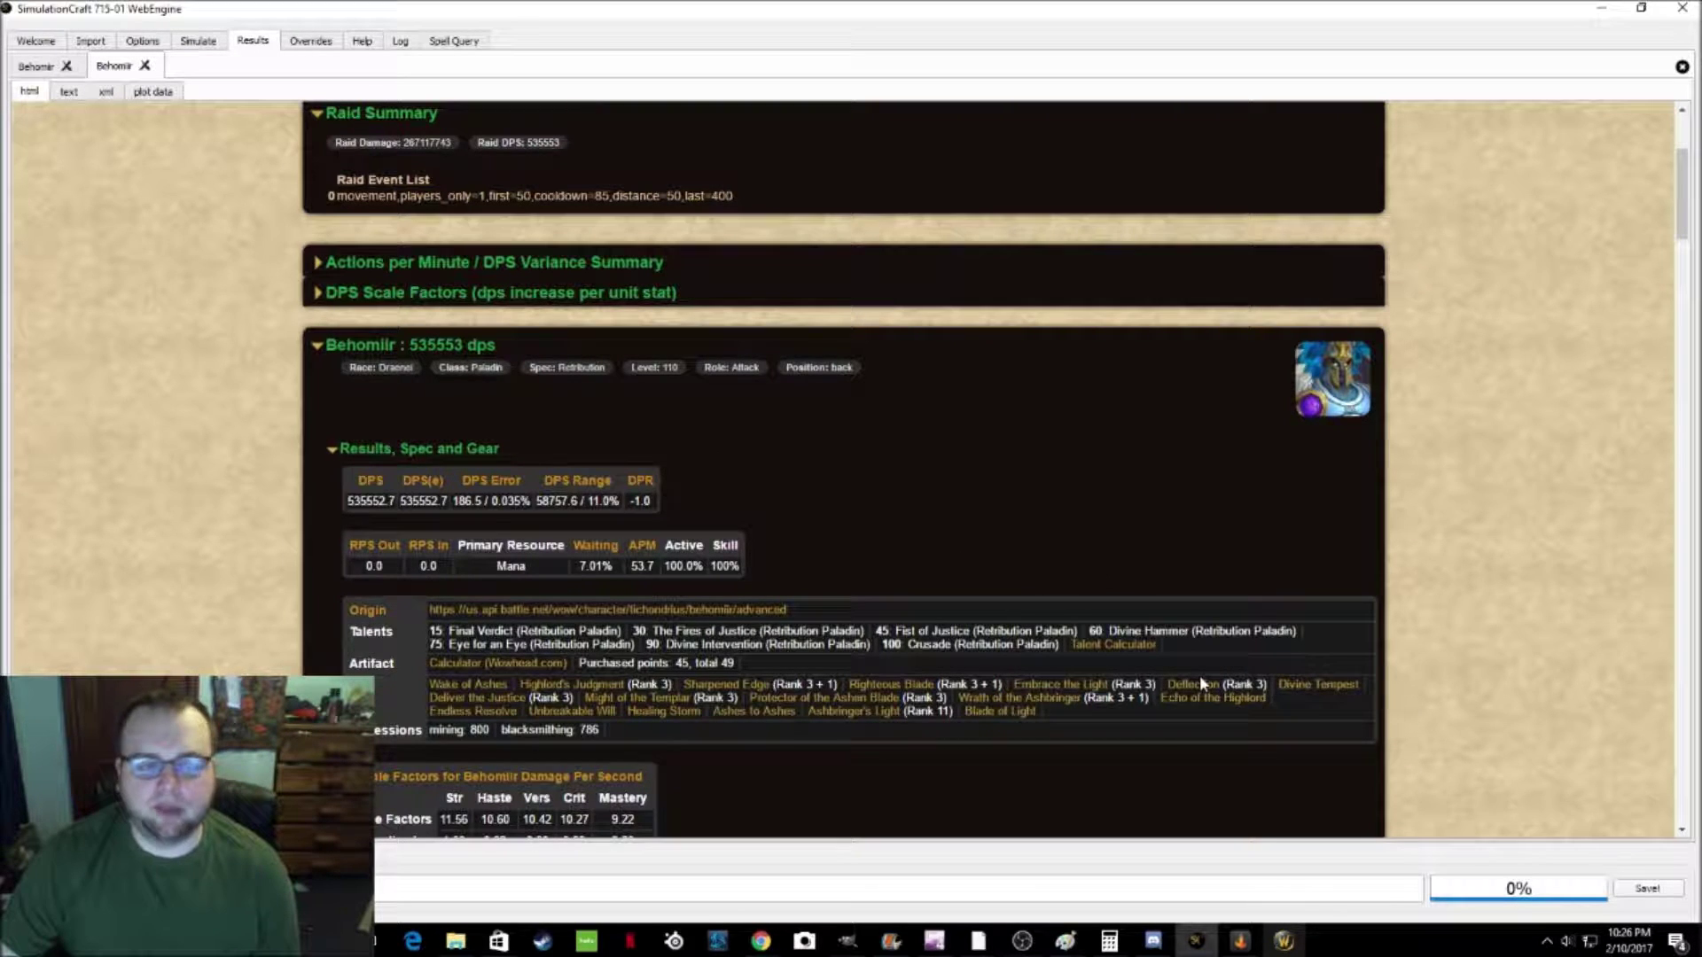
Step: Switch to World of Warcraft, show Pawn's scale management, and view the PvE-Paladin-Holy-Noxxic scale before reselecting the character's own scale
mouse_move(1287, 950)
left_click(1285, 943)
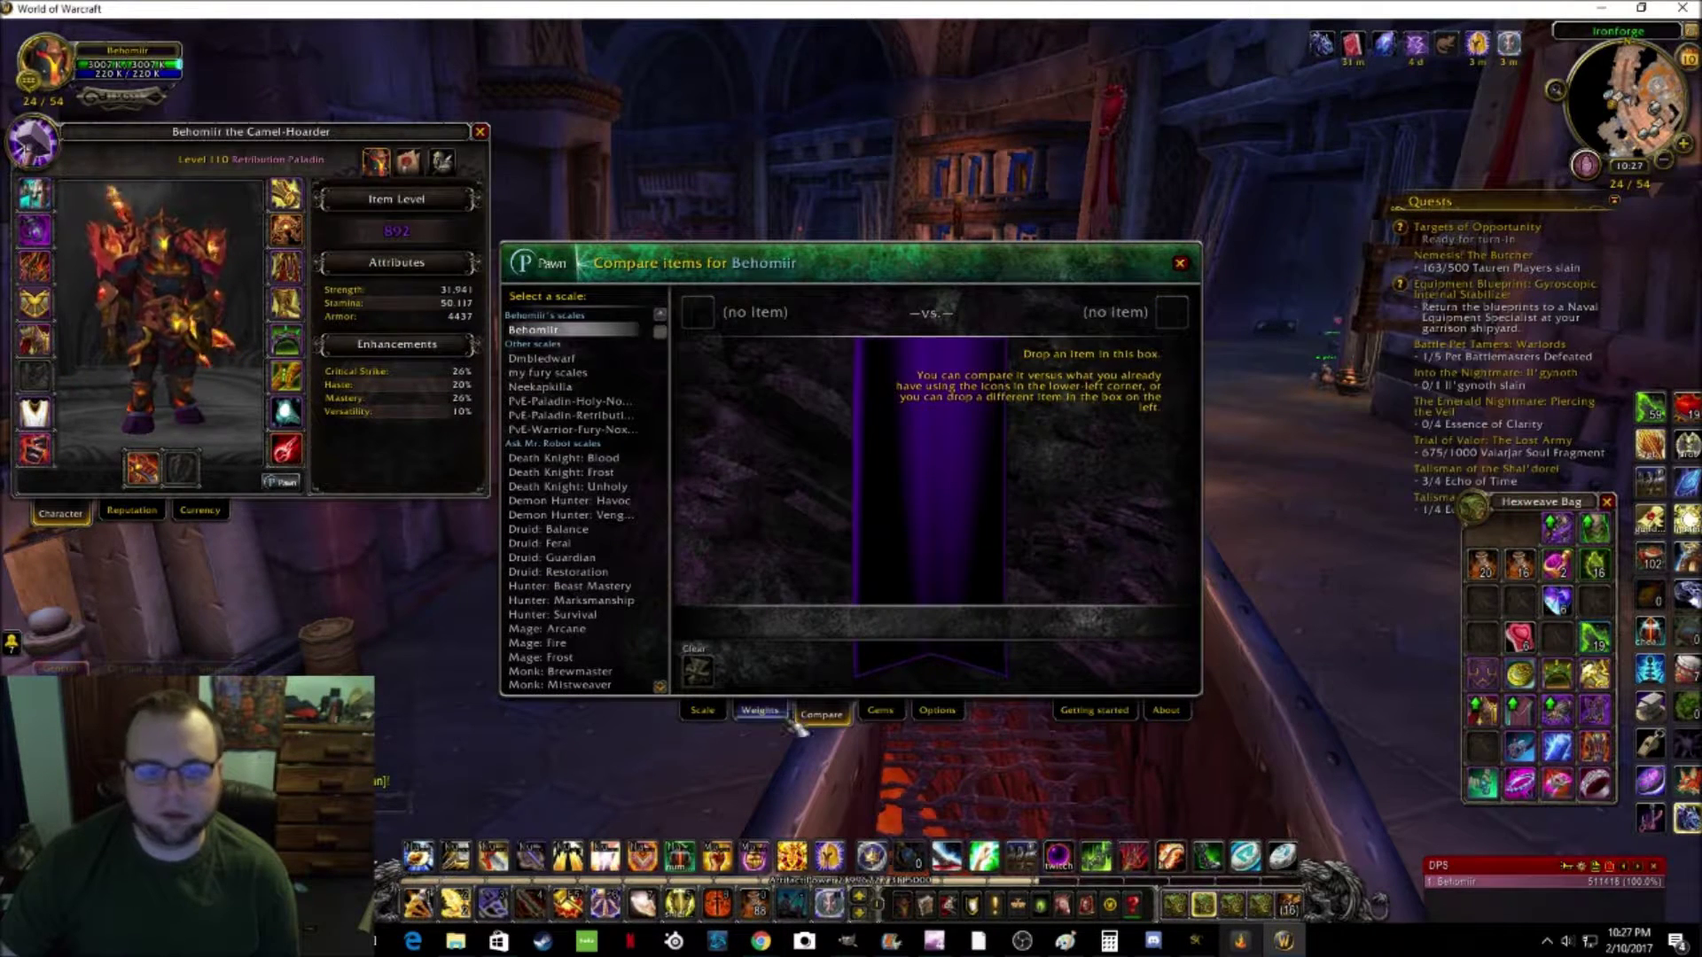
left_click(702, 711)
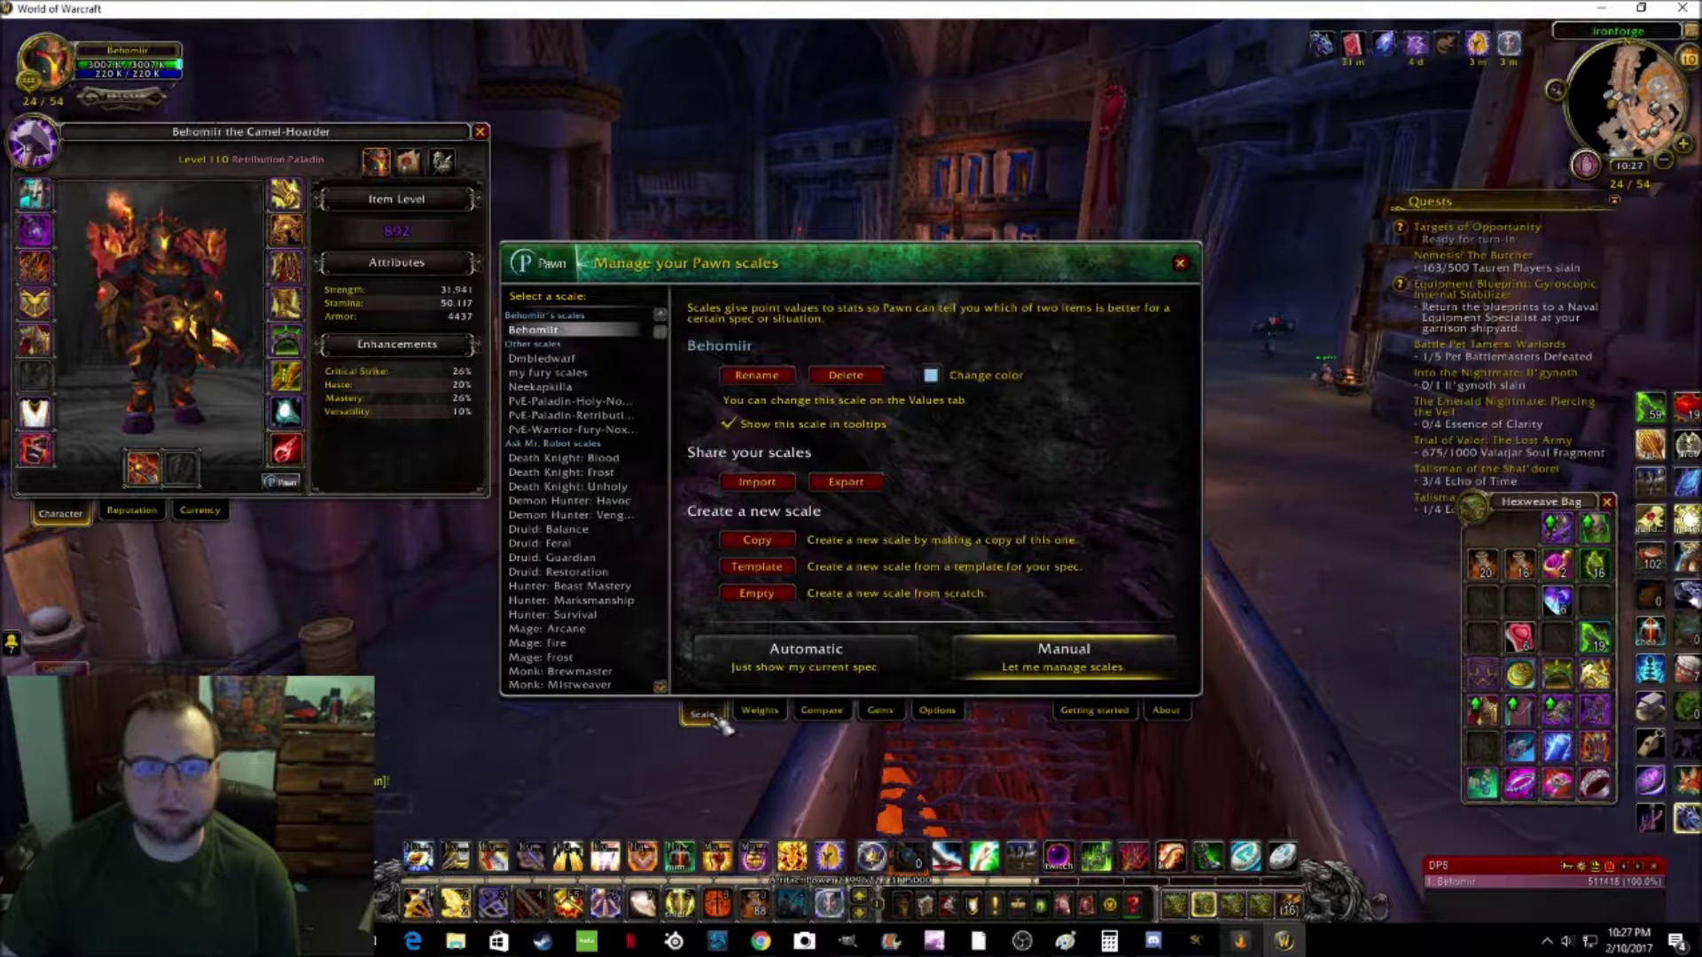
left_click(608, 404)
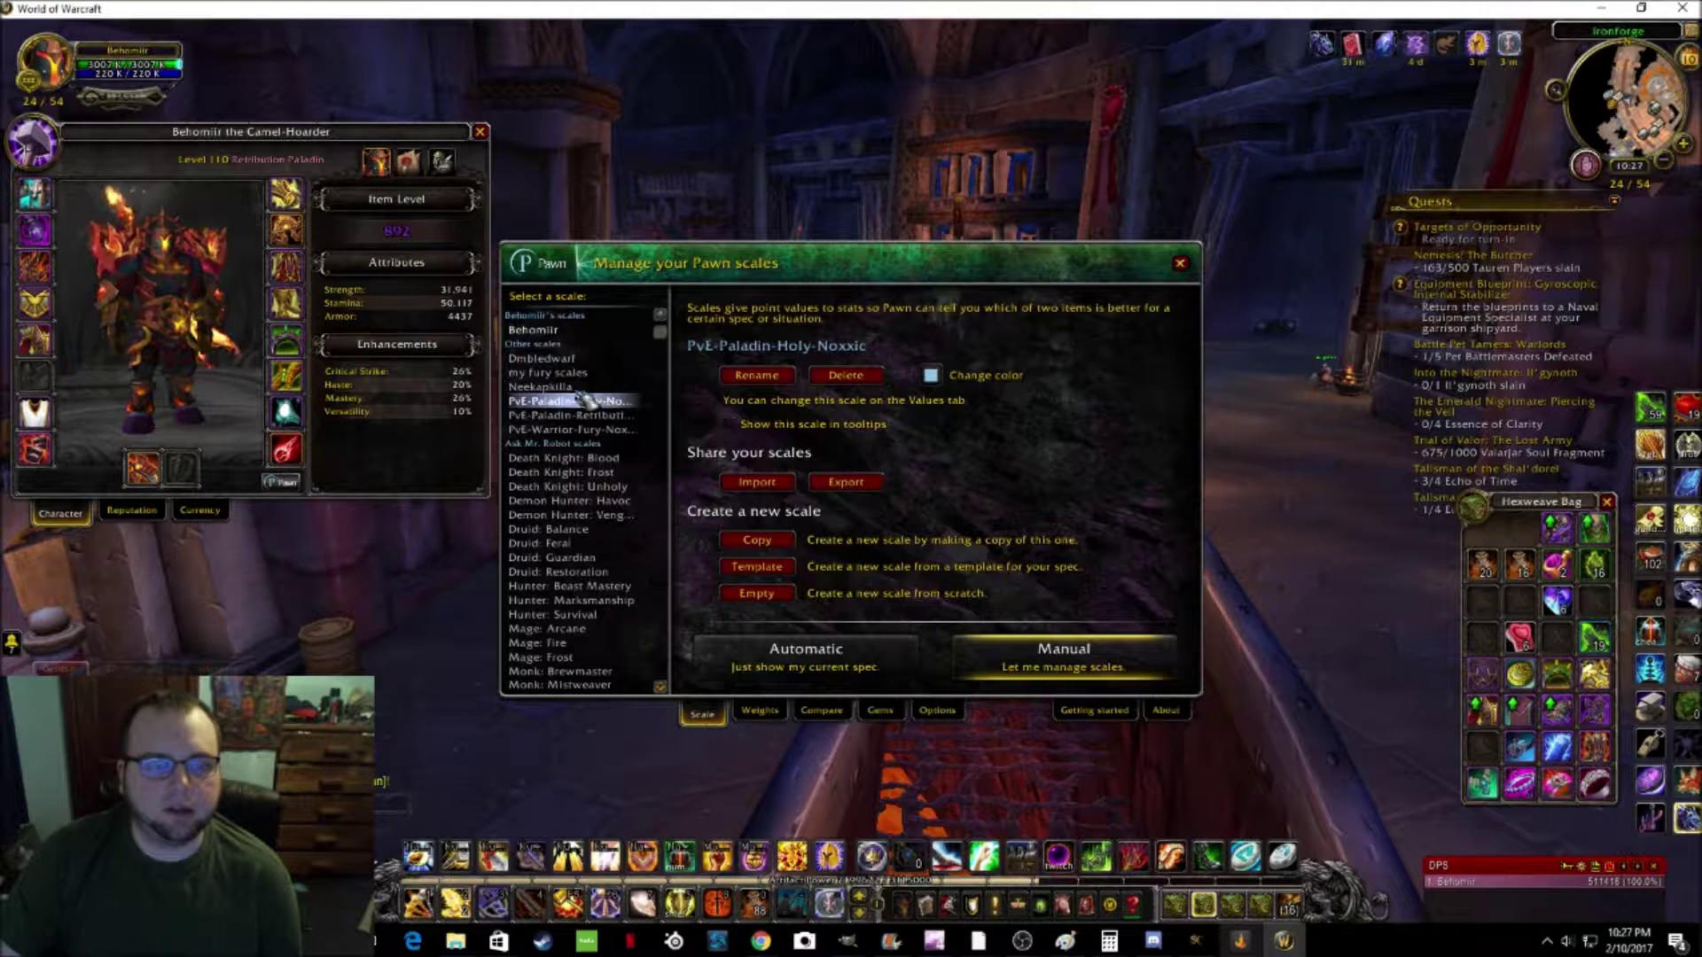
left_click(553, 337)
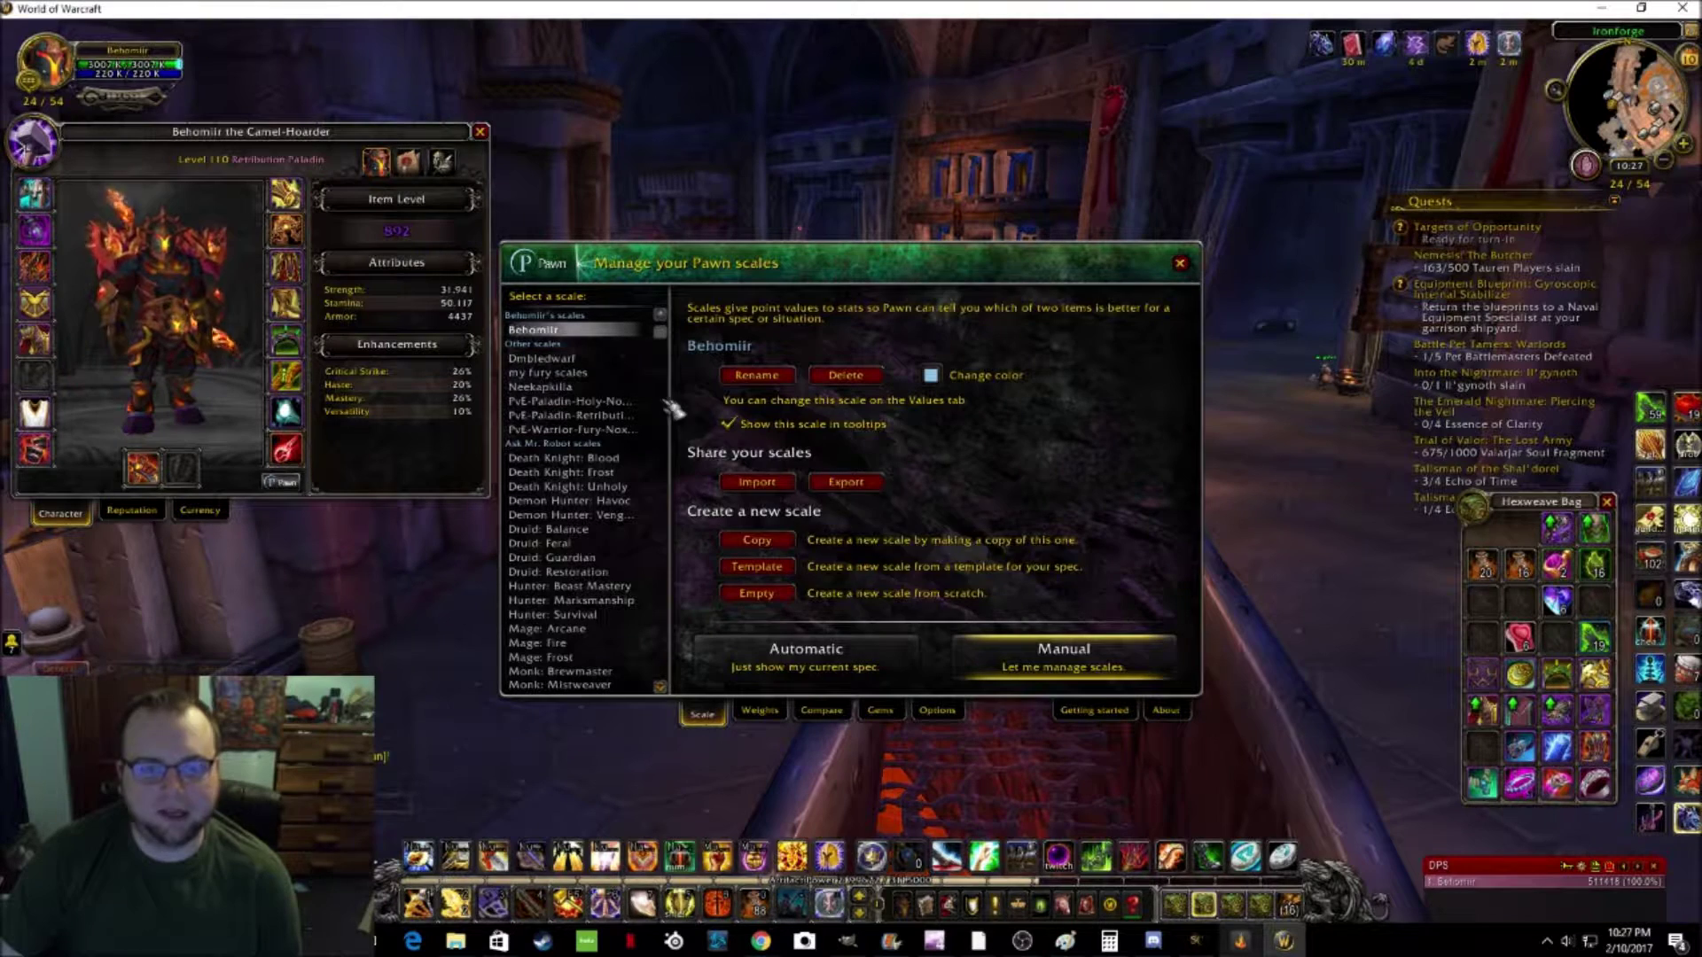
Step: Open Pawn's scale import prompt, check the Pawn string in the SimulationCraft results, and cancel the import back in World of Warcraft
left_click(760, 483)
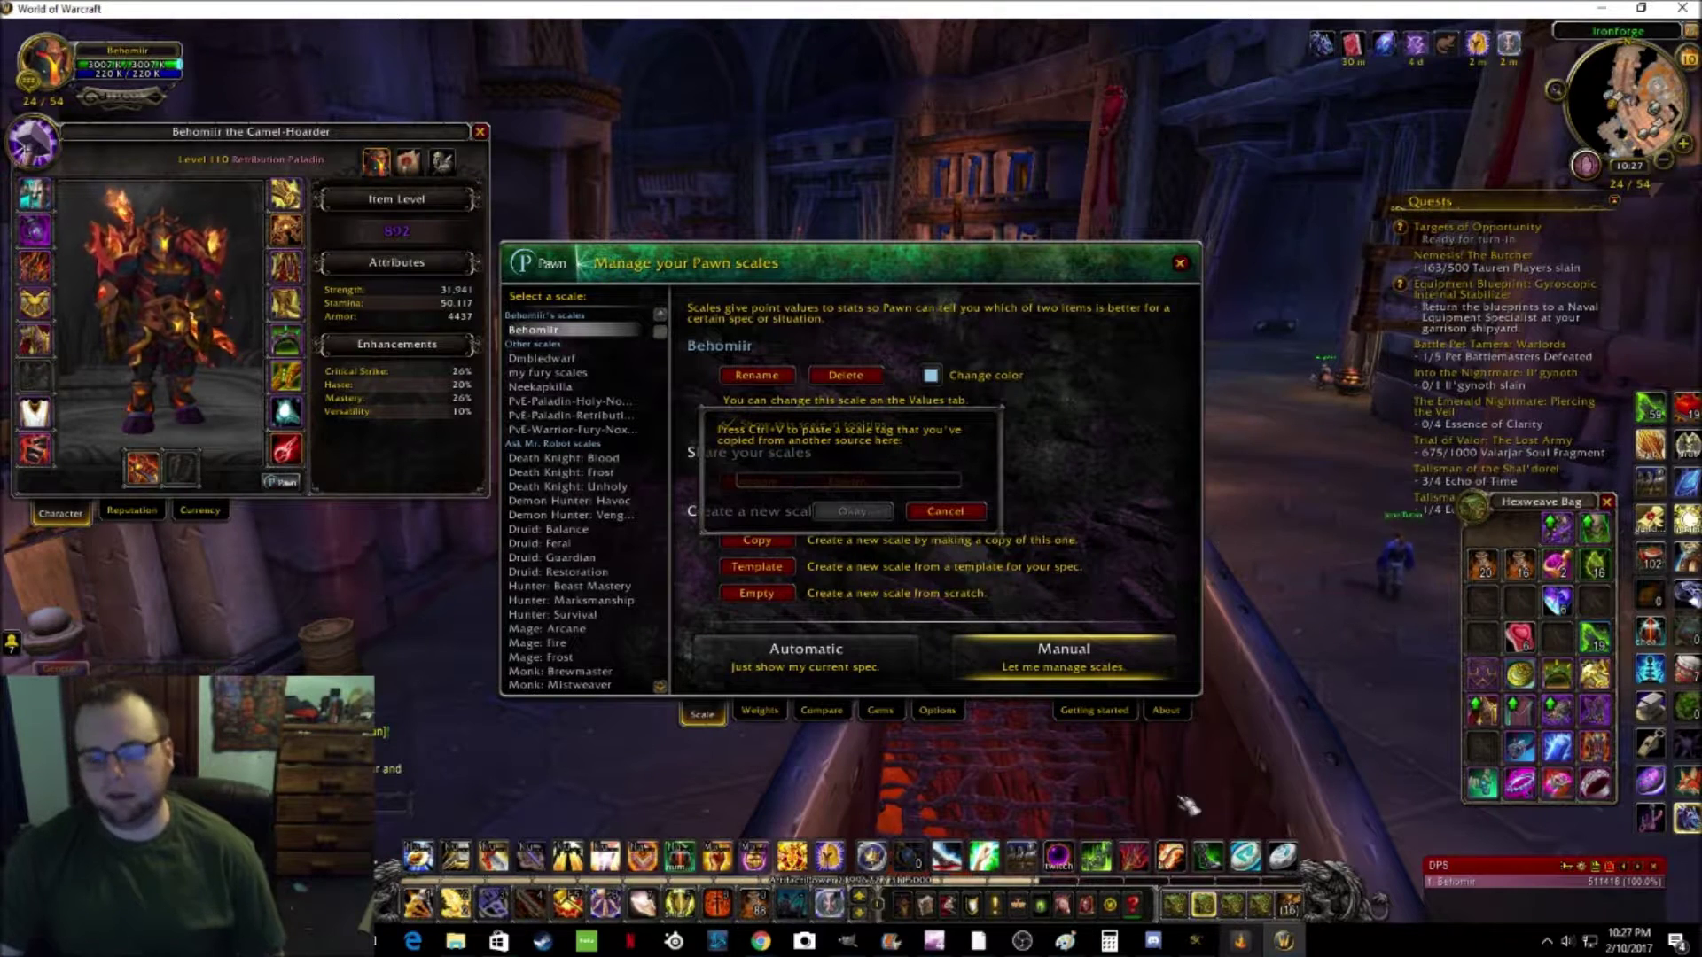
left_click(1200, 945)
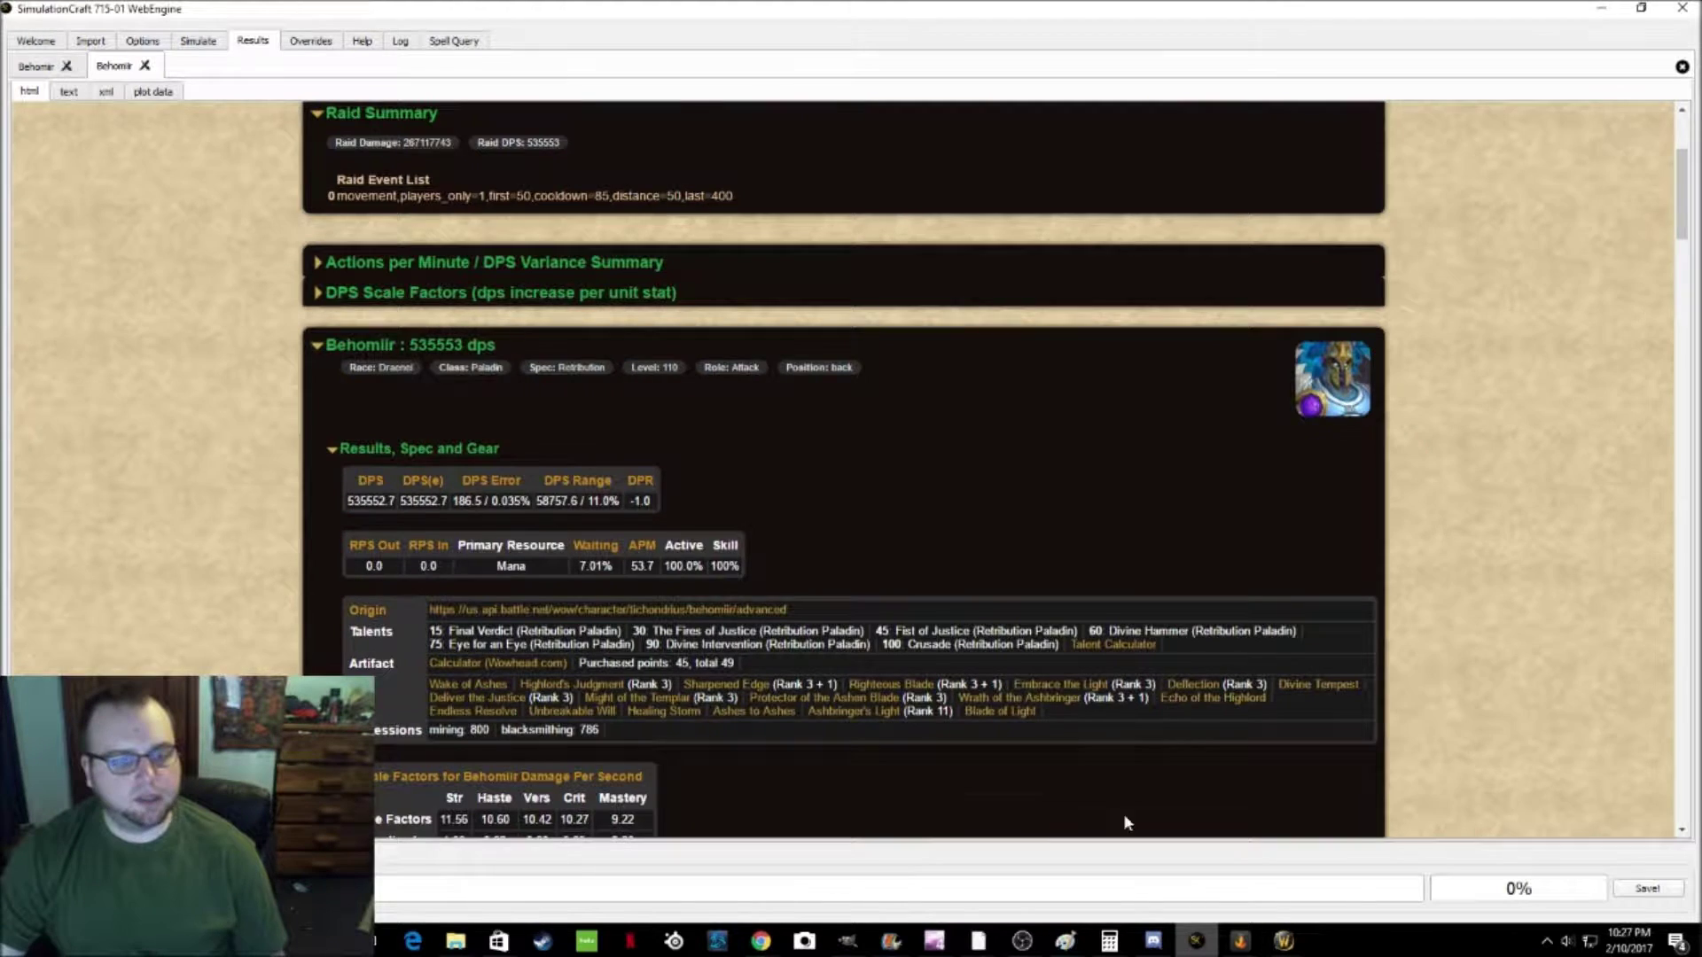
scroll(1123, 823, "down", 4)
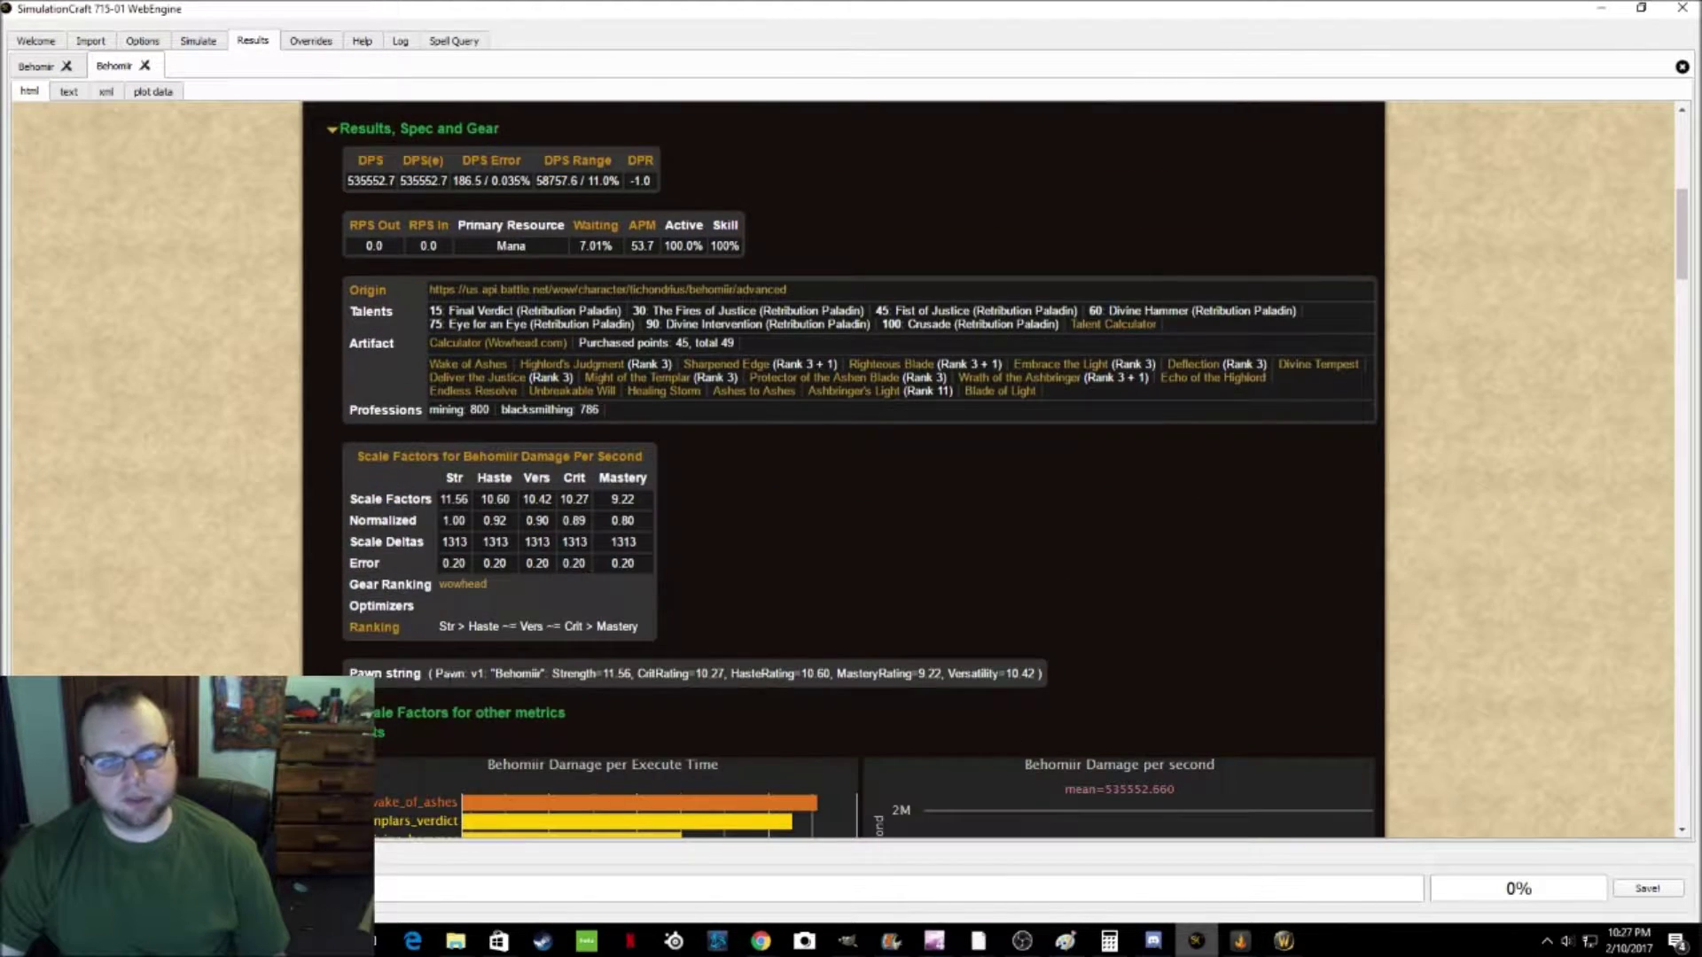
left_click(1284, 940)
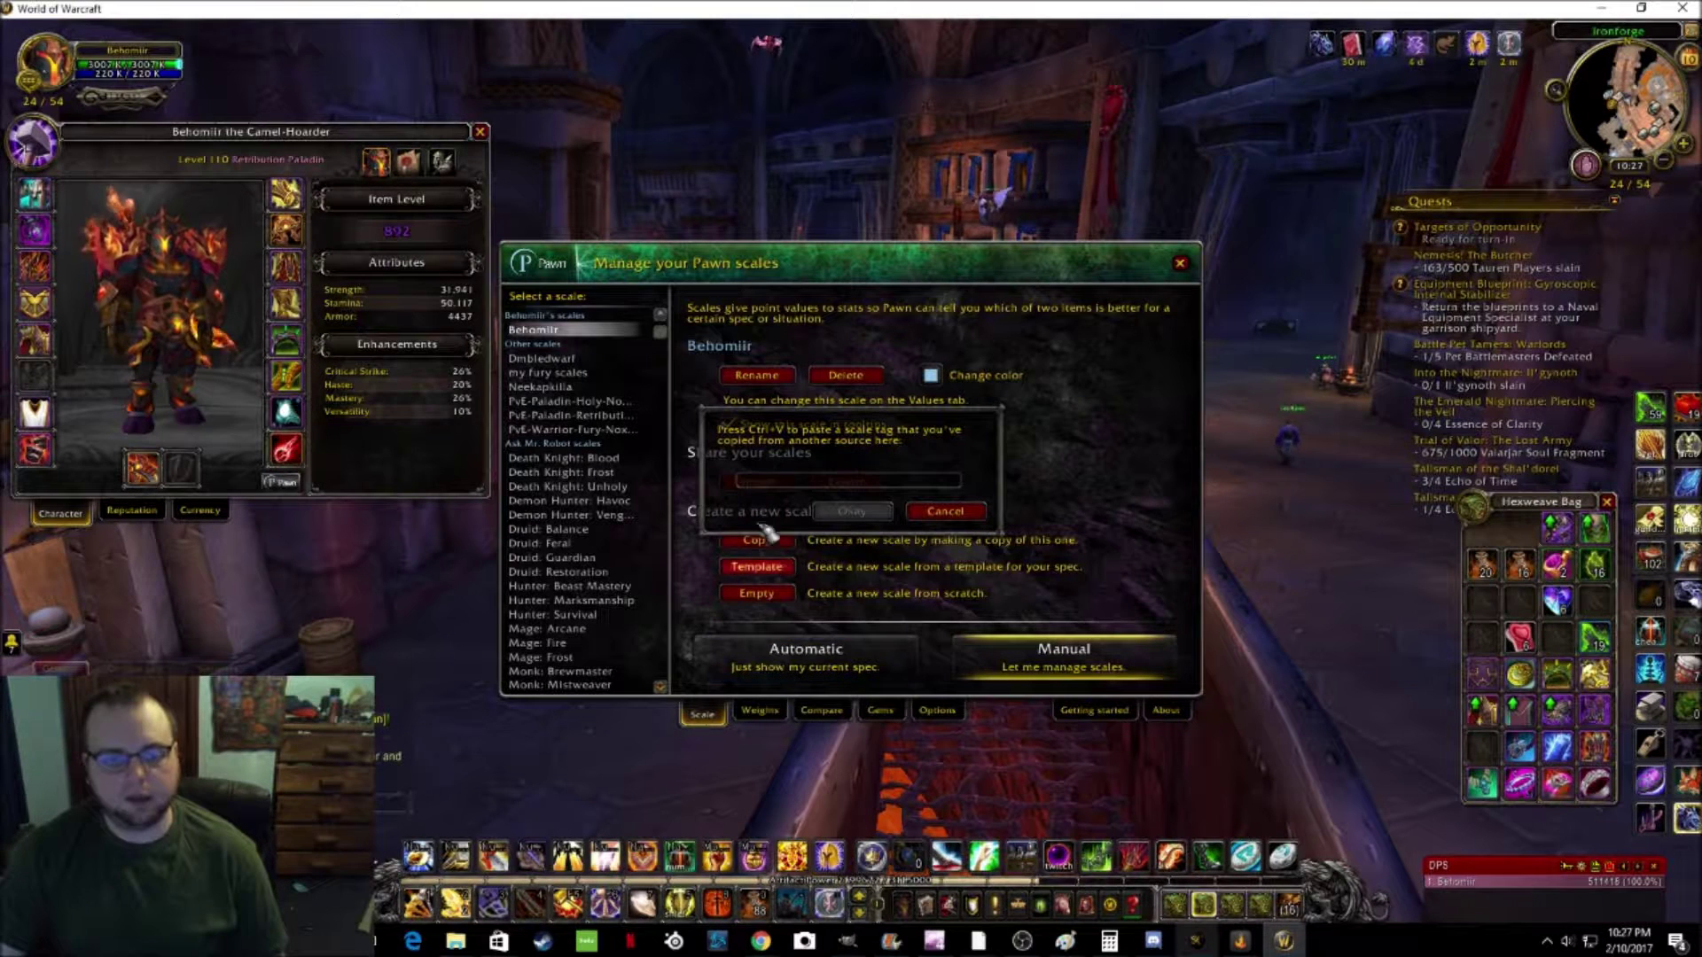
left_click(944, 512)
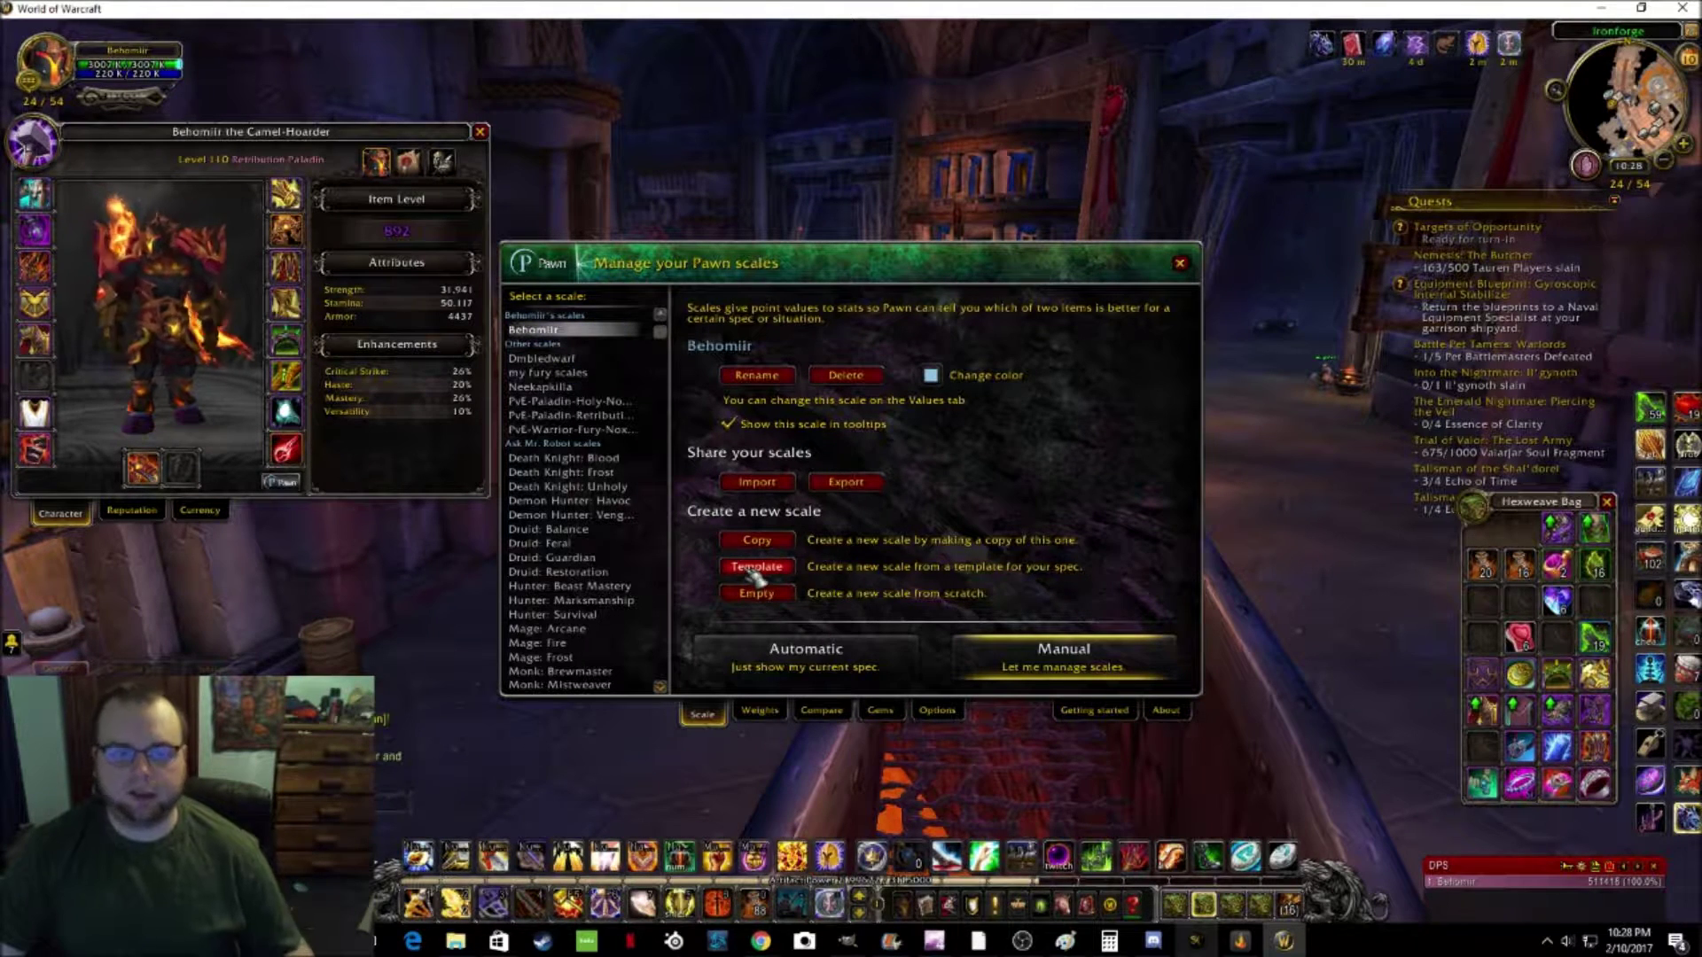
Step: Review the scale's stat weights in Pawn, show the item comparison, and inspect upgrade tooltips on bag items and equipped gear
left_click(776, 718)
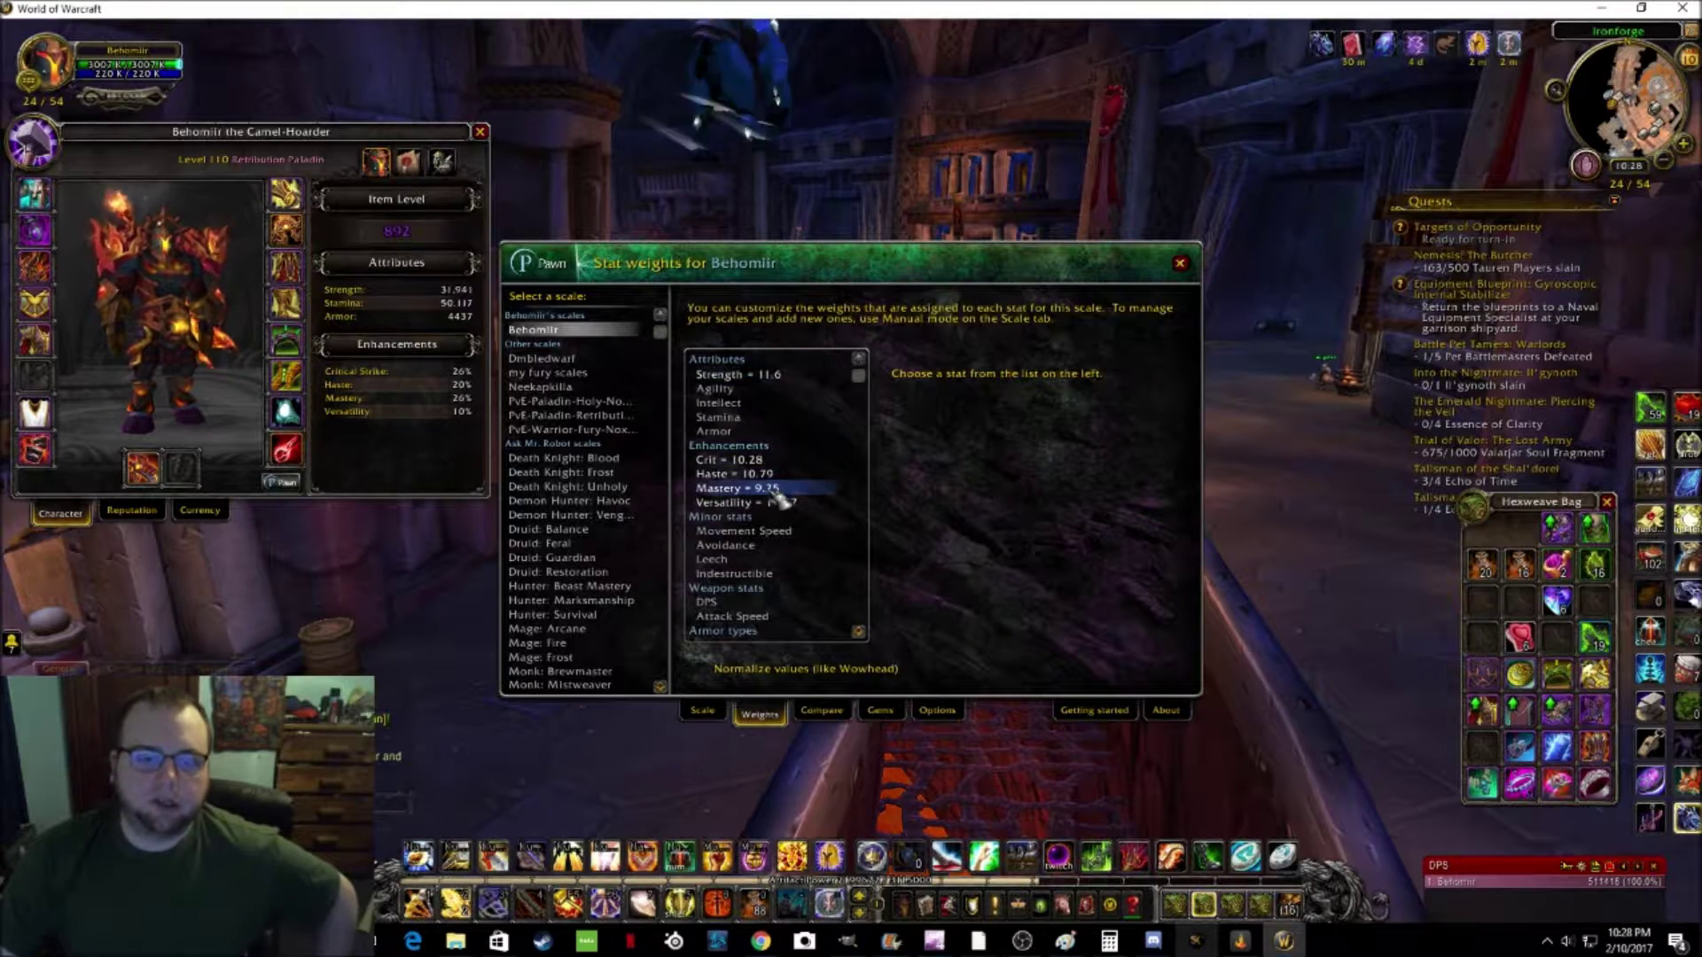
left_click(822, 712)
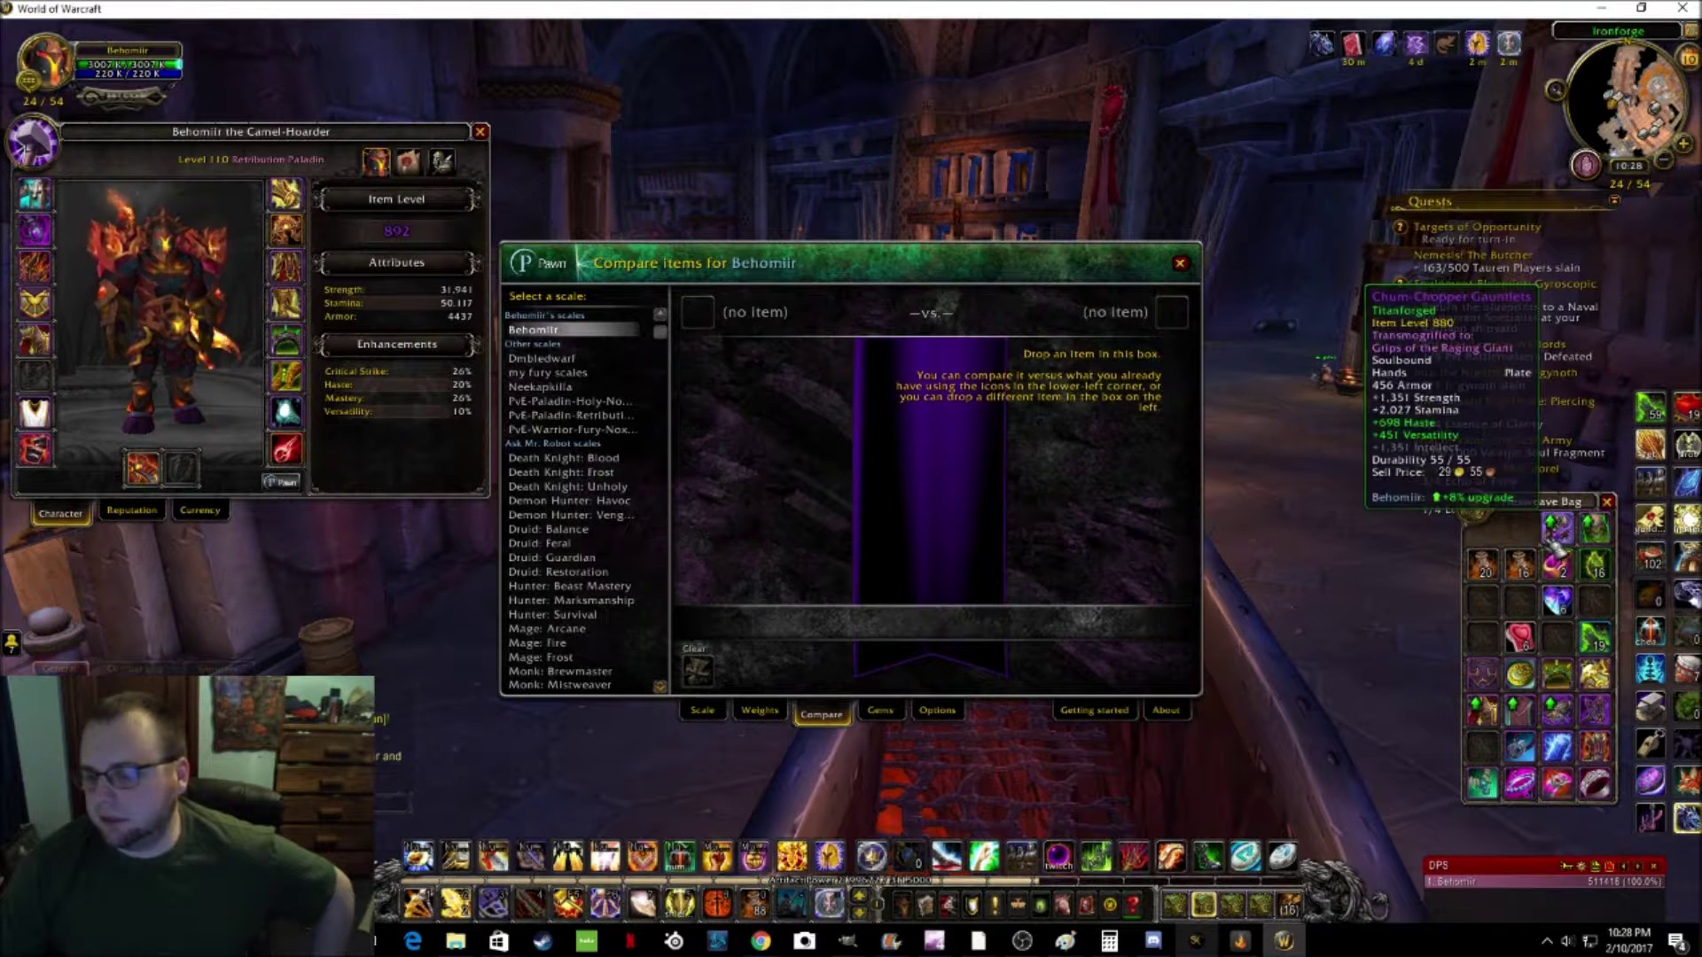
mouse_move(1595, 530)
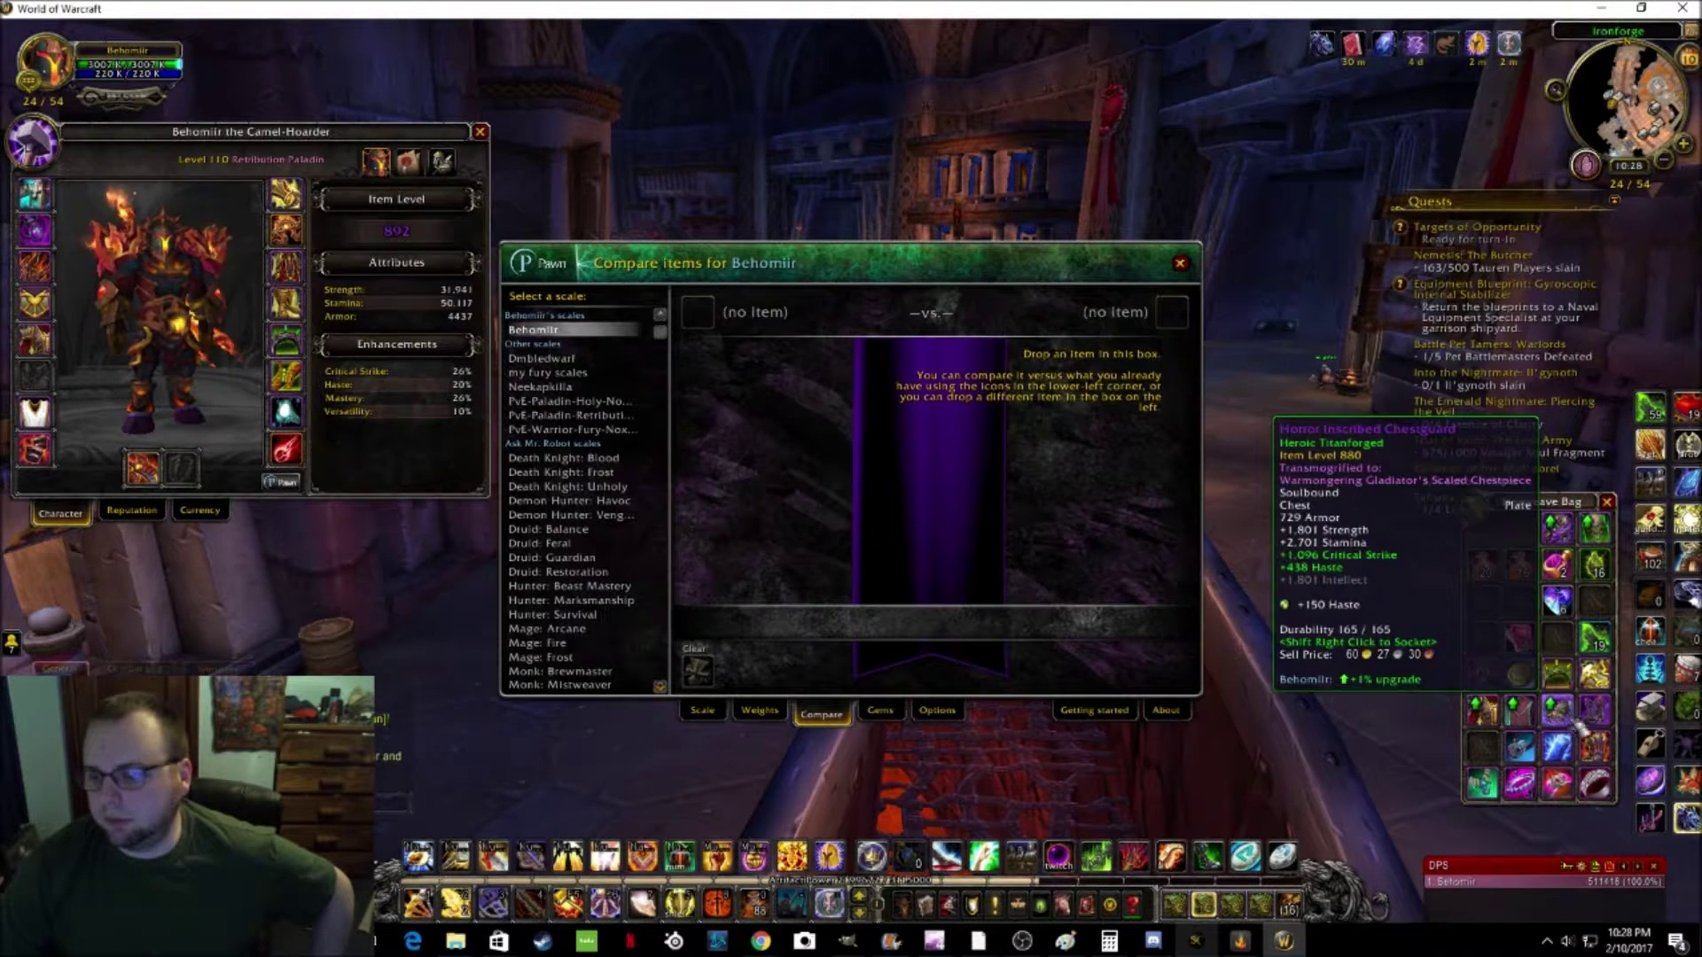
mouse_move(1489, 716)
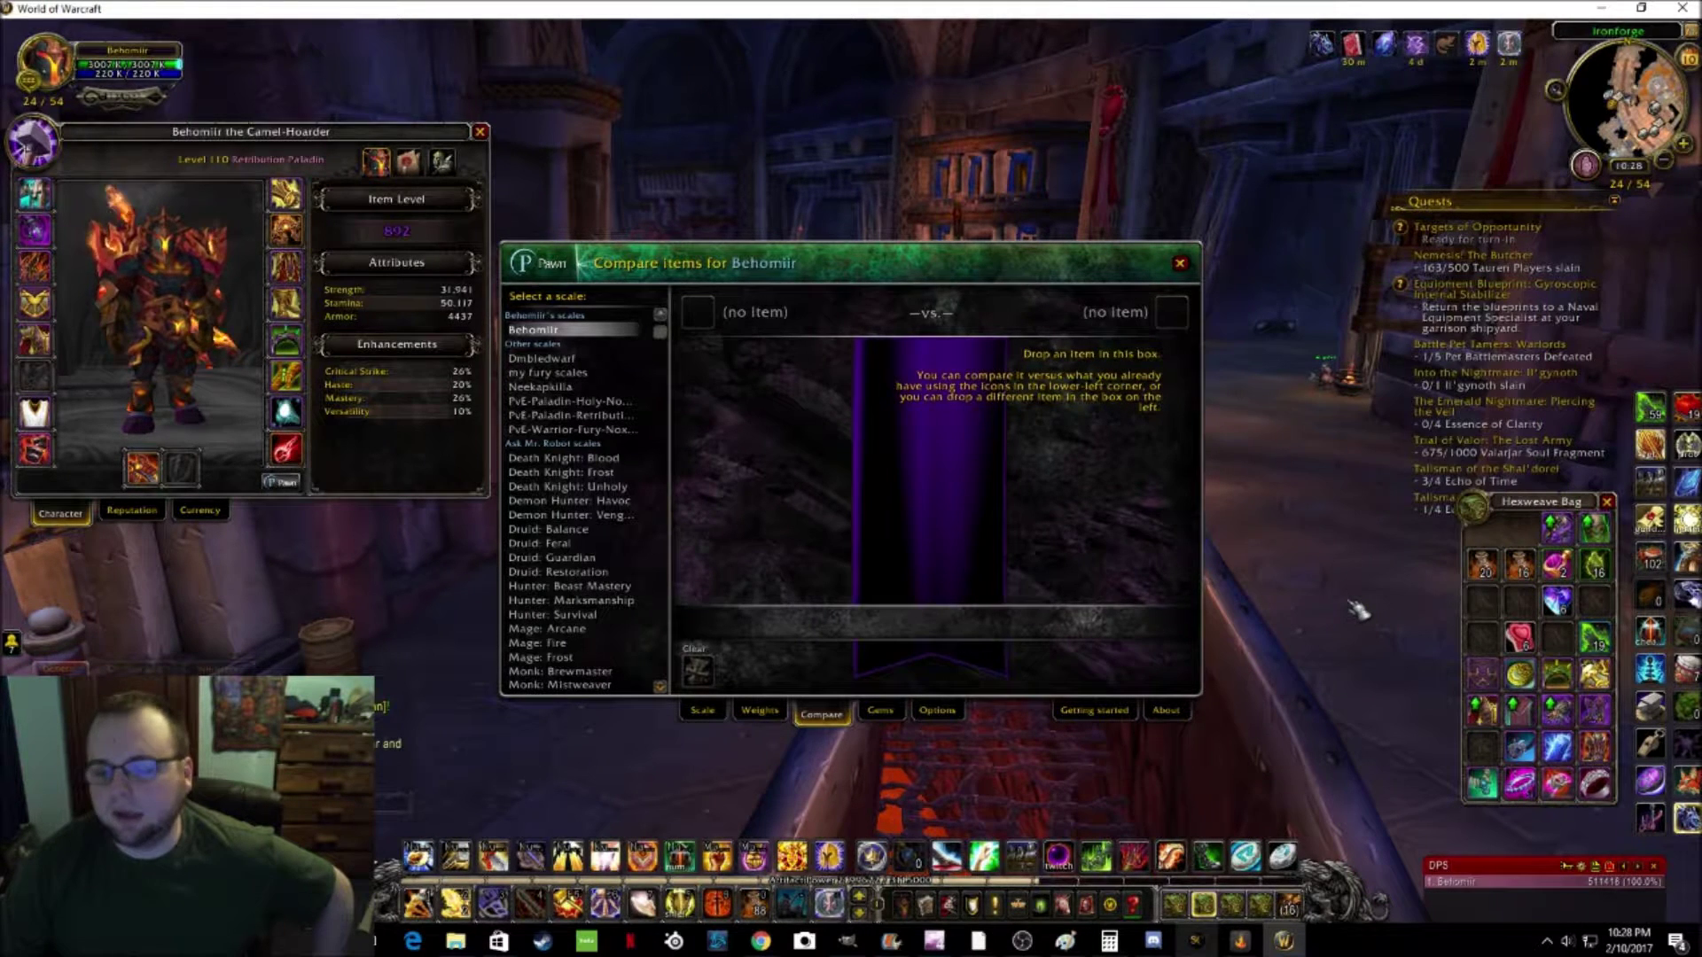
mouse_move(285, 193)
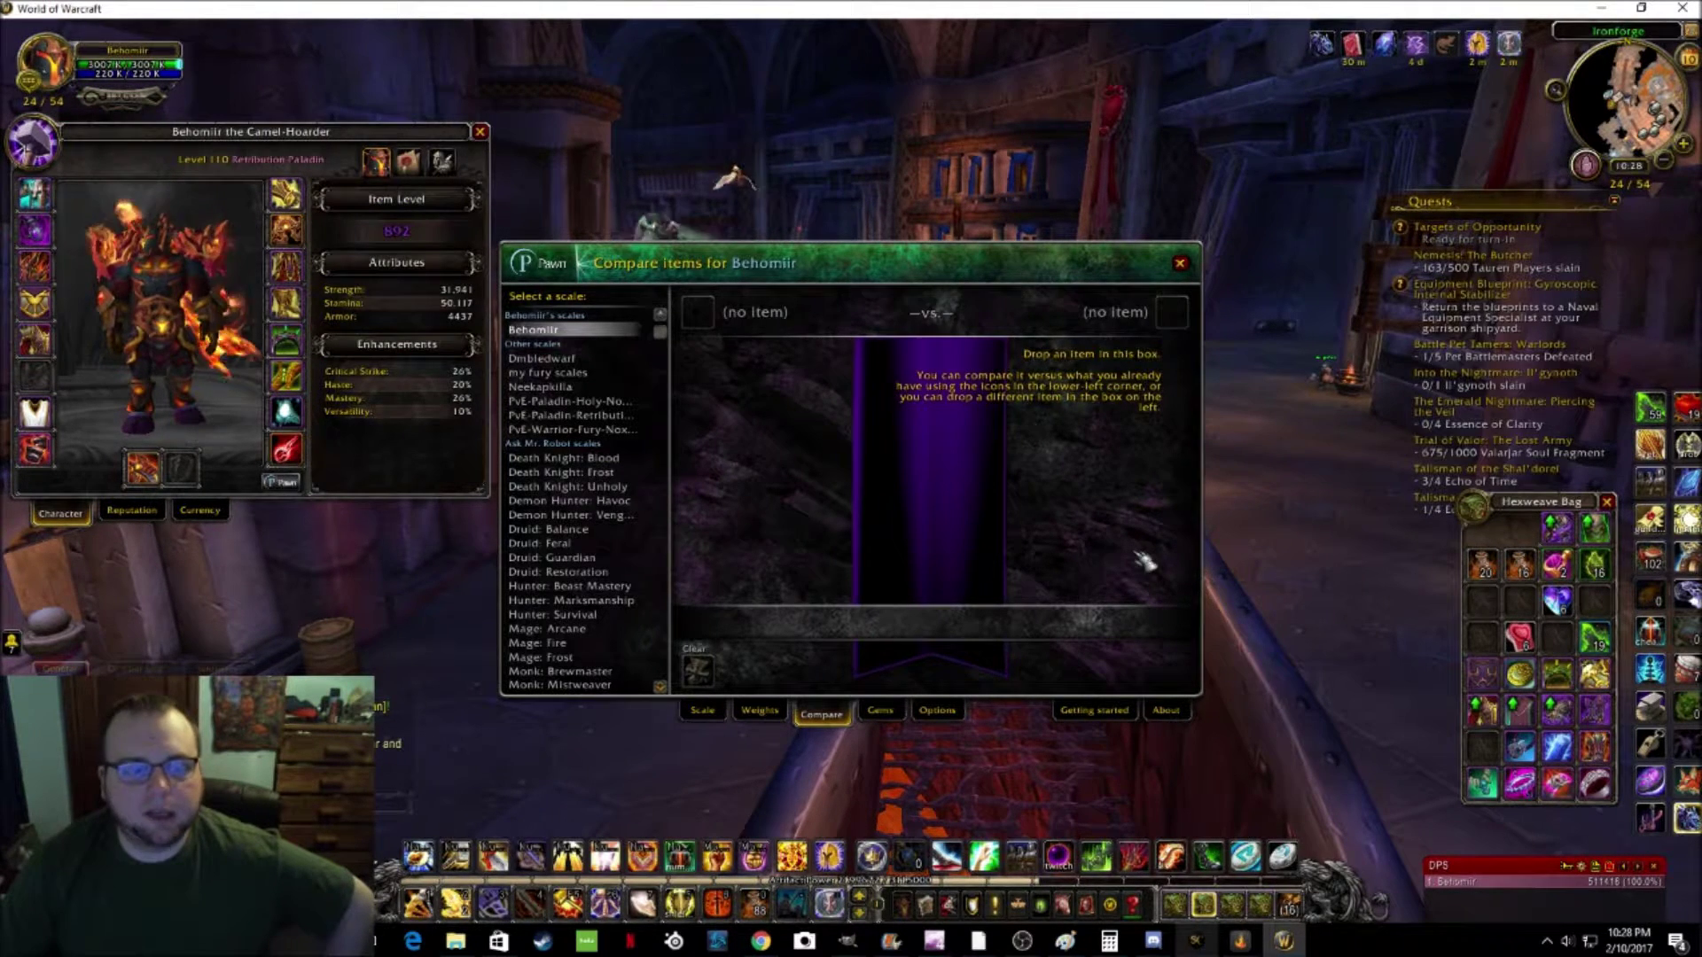
mouse_move(46, 206)
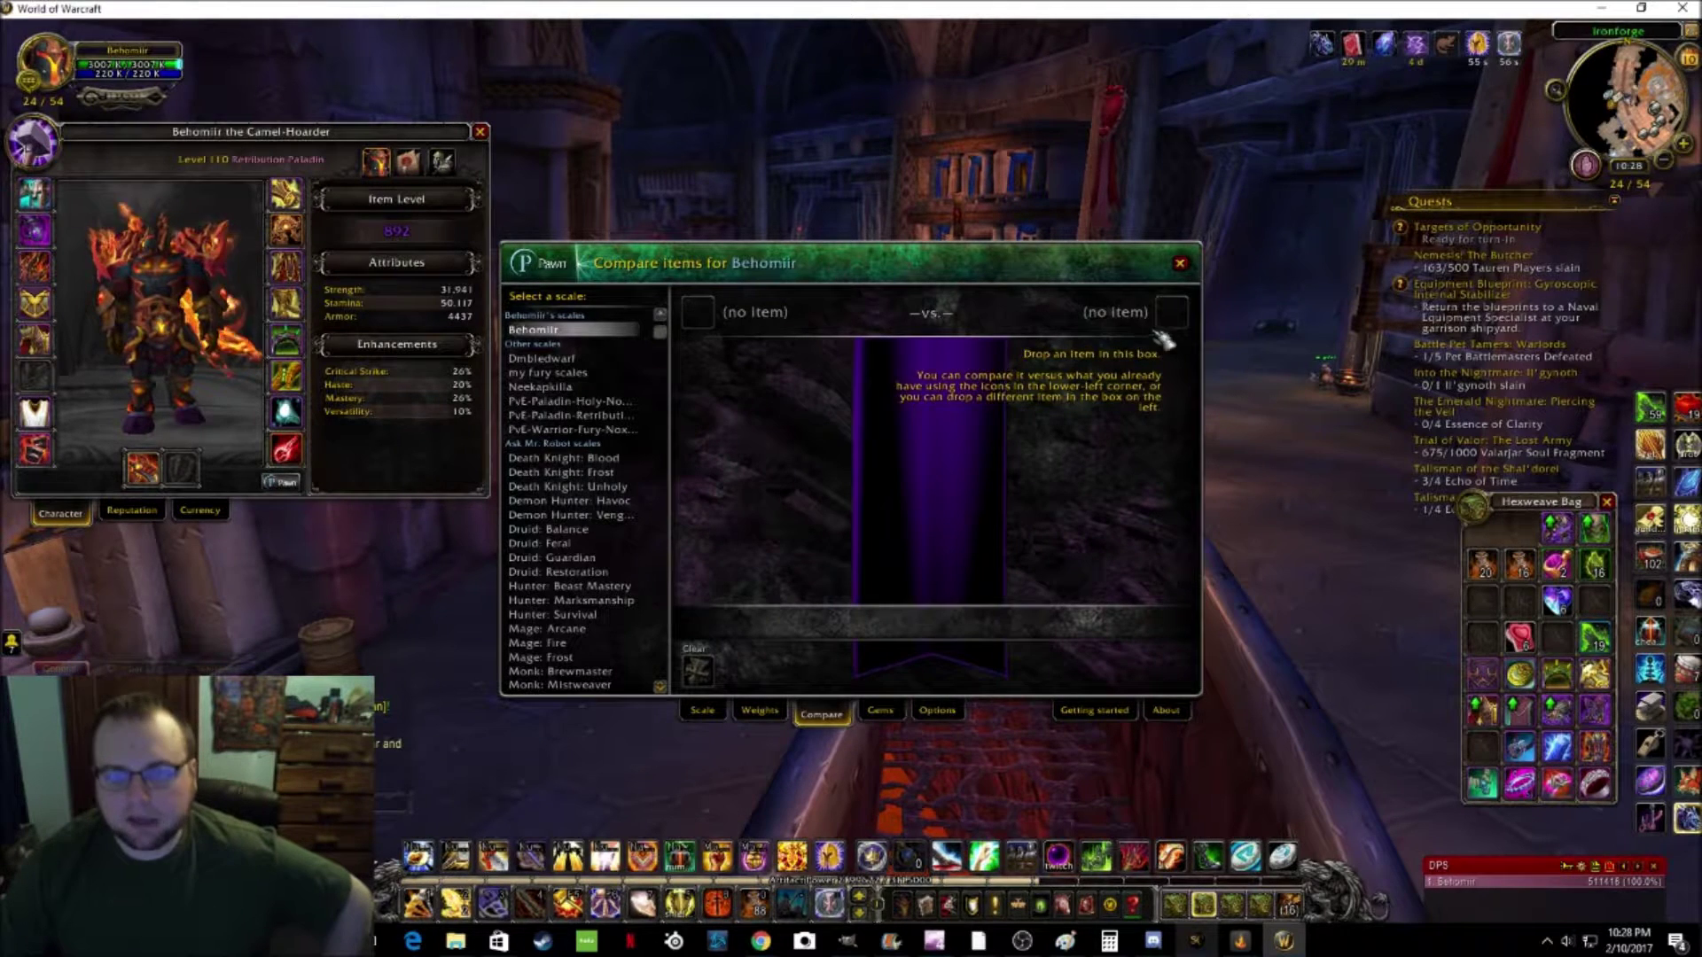
Step: Close the Pawn and character windows, and run the character forward through Ironforge while turning
left_click(1180, 265)
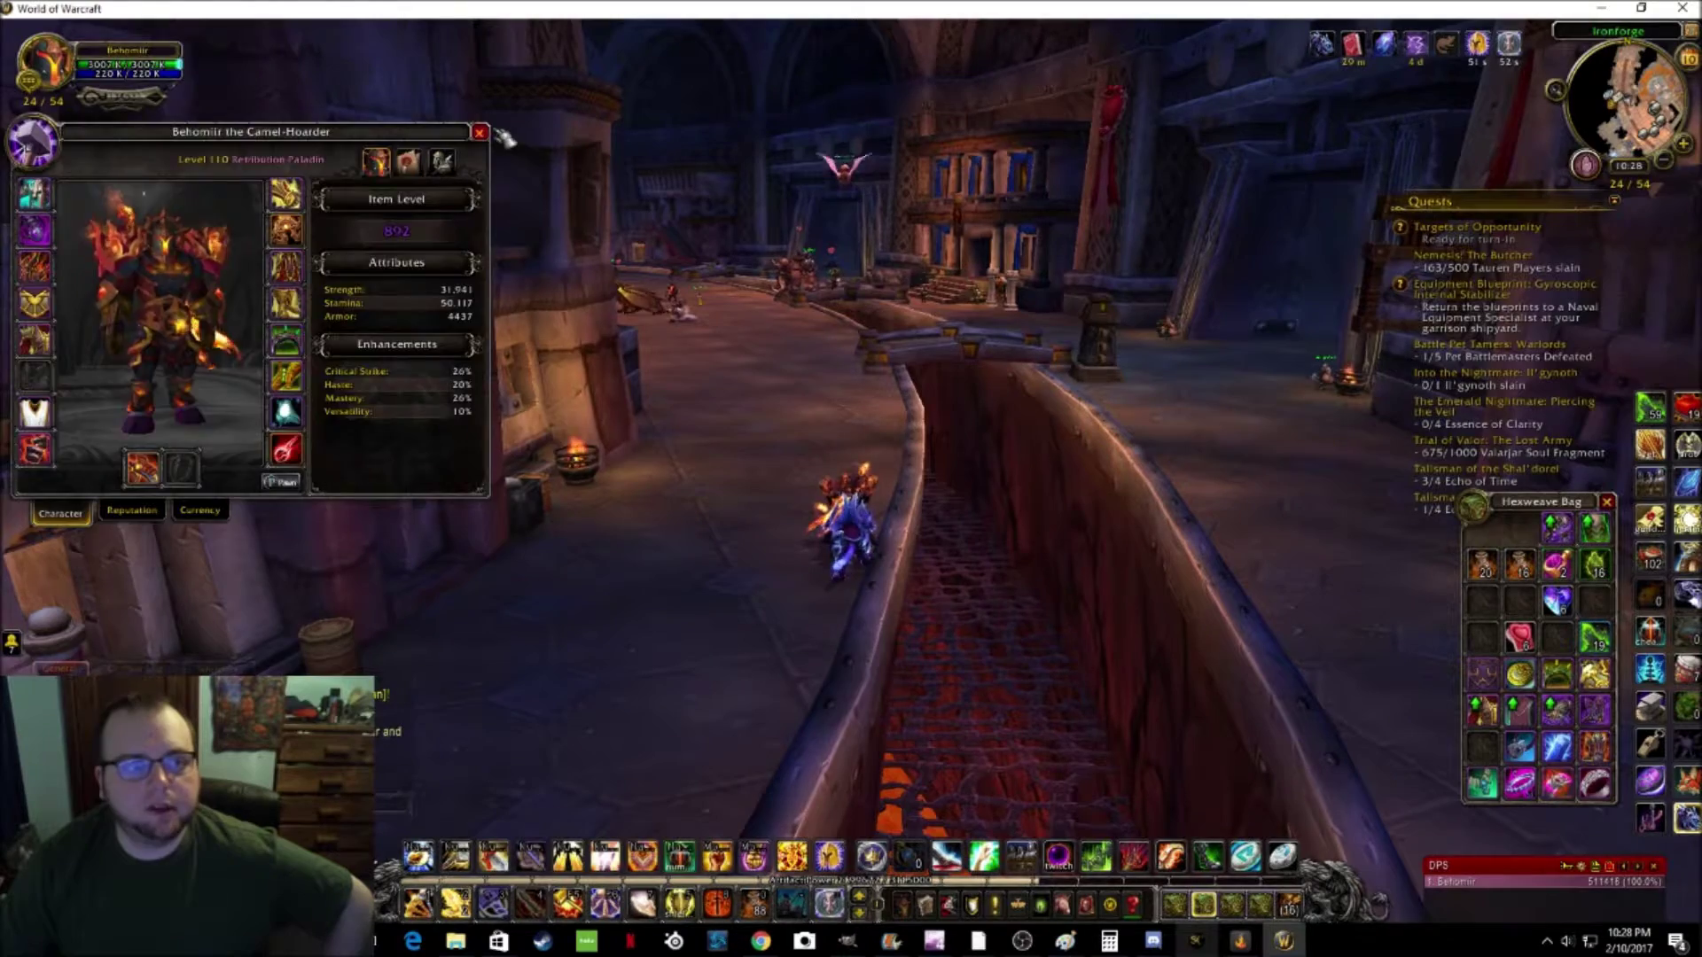
key("c")
key("w")
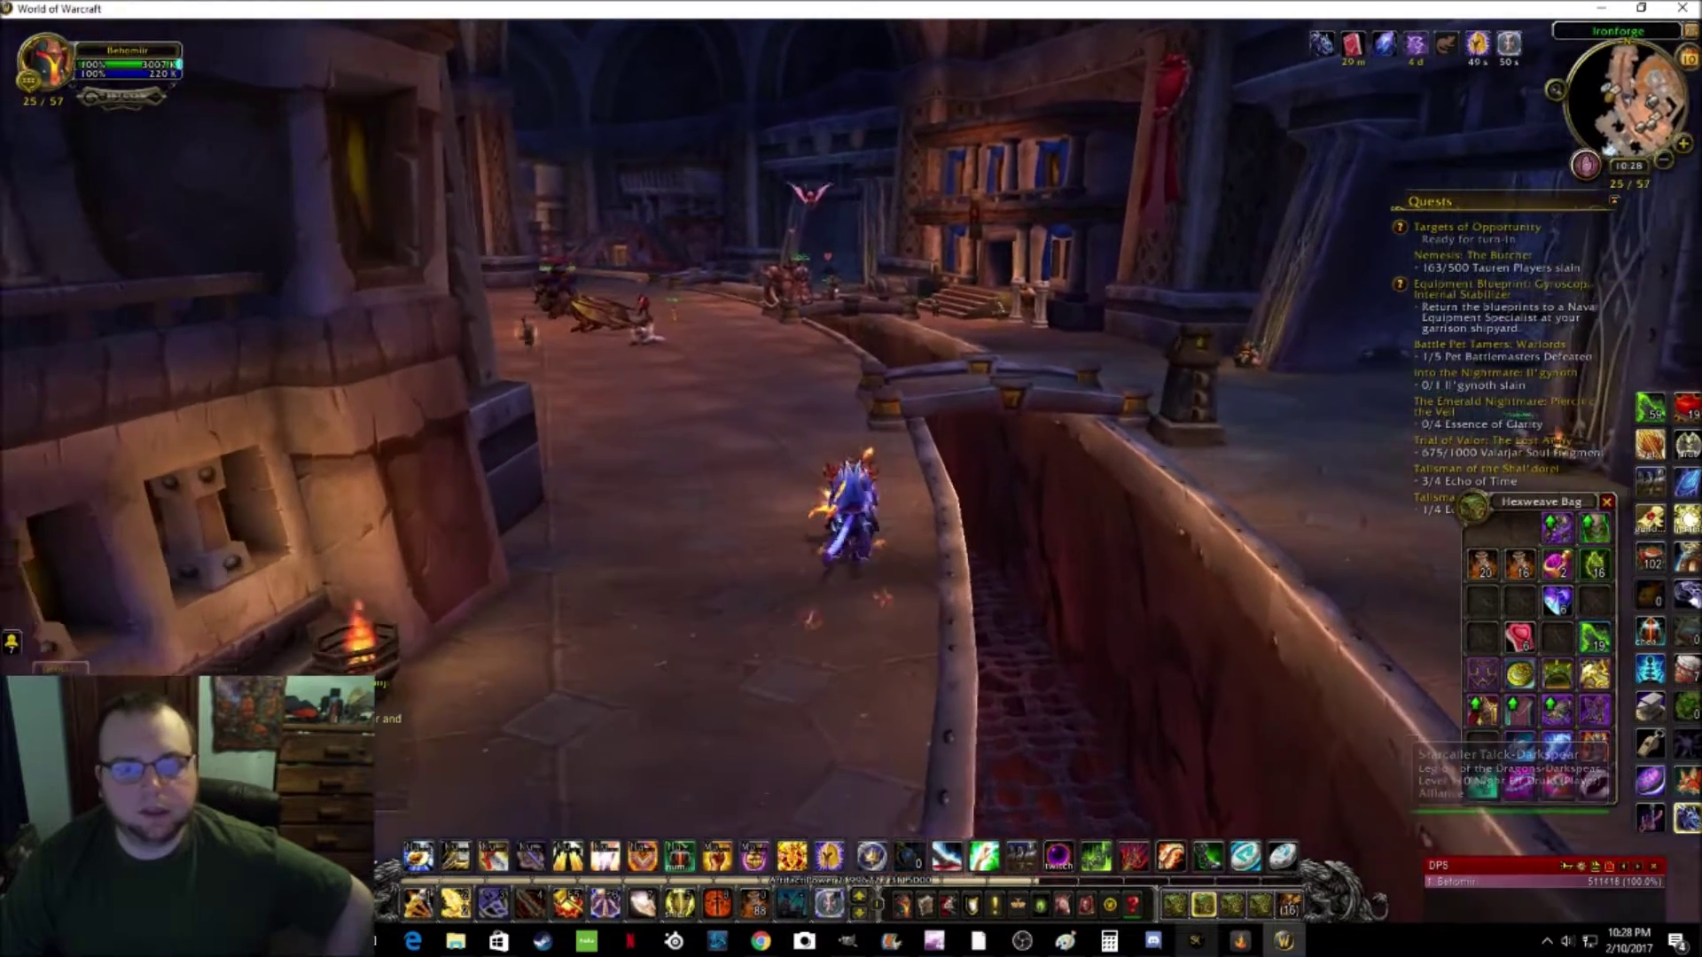
mouse_move(940, 523)
left_mouse_down()
mouse_move(850, 523)
mouse_move(939, 522)
left_mouse_up()
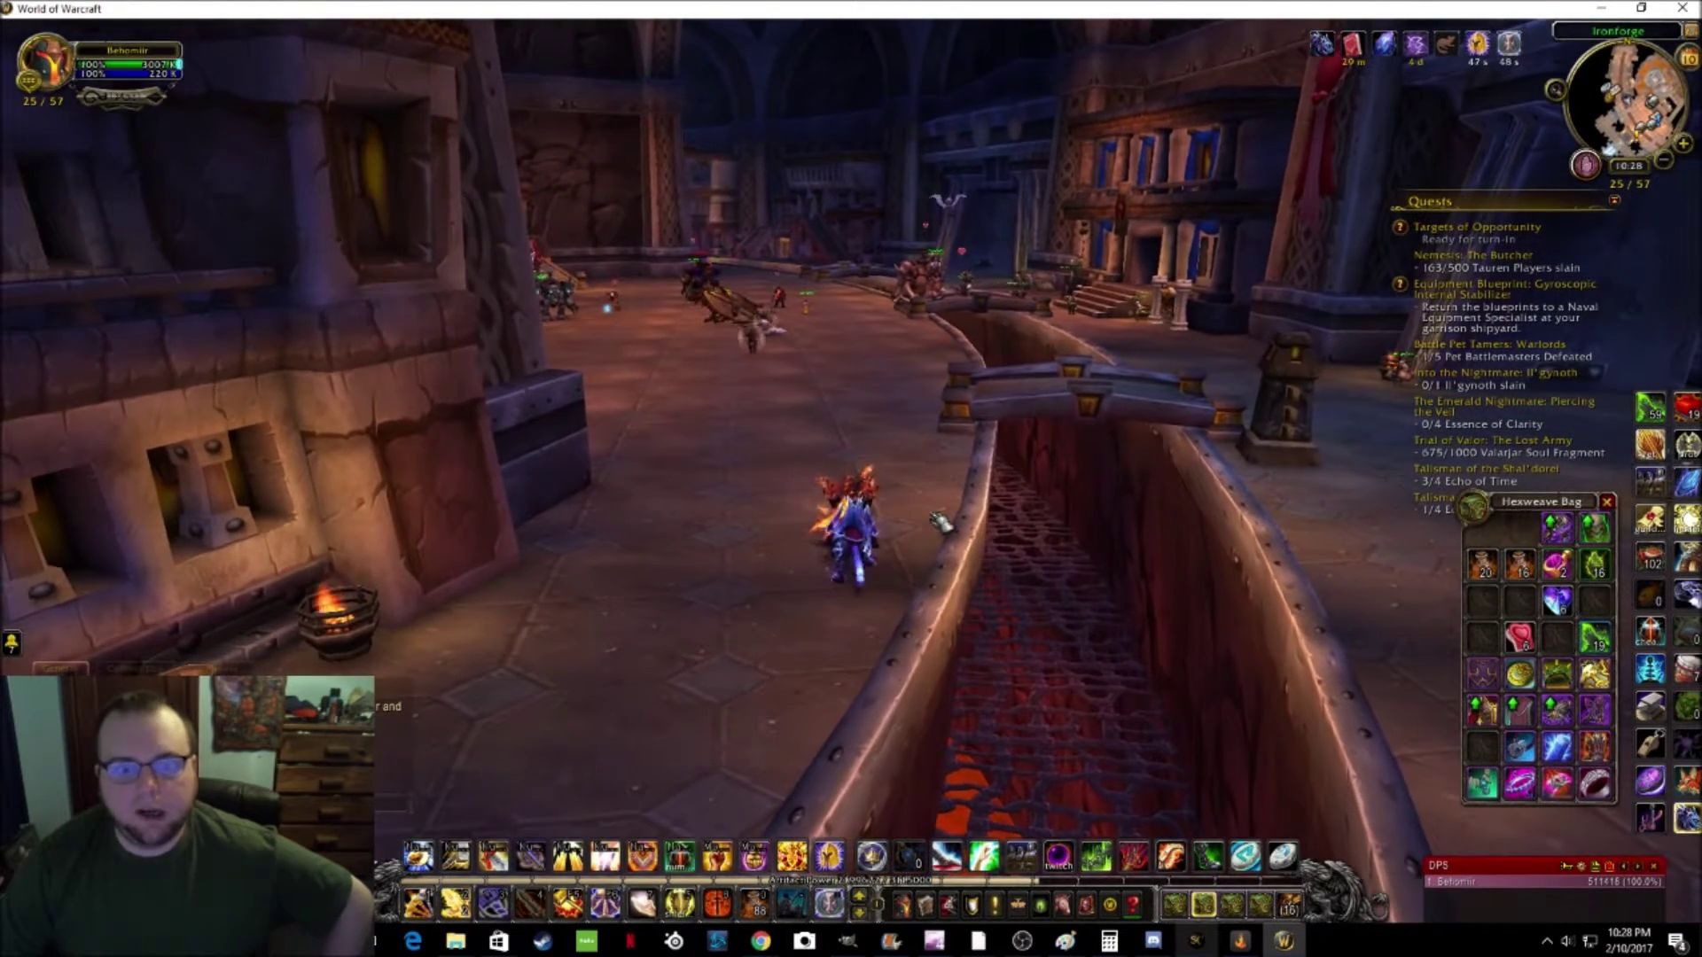
left_click_drag(940, 522, 819, 525)
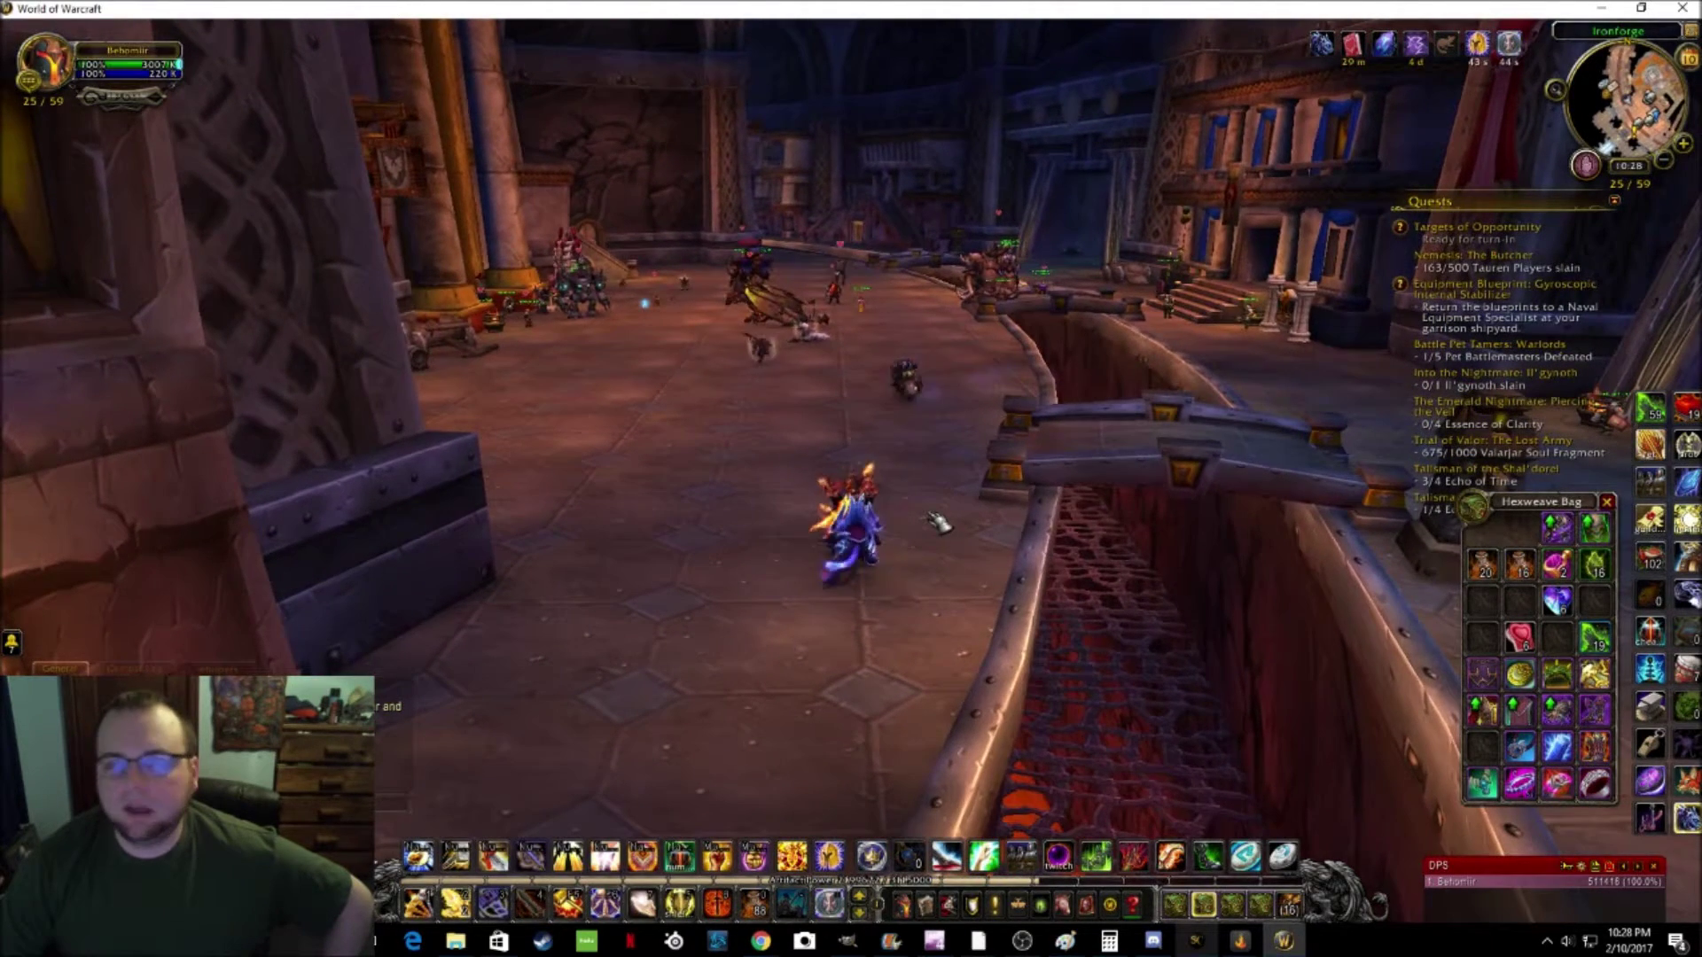